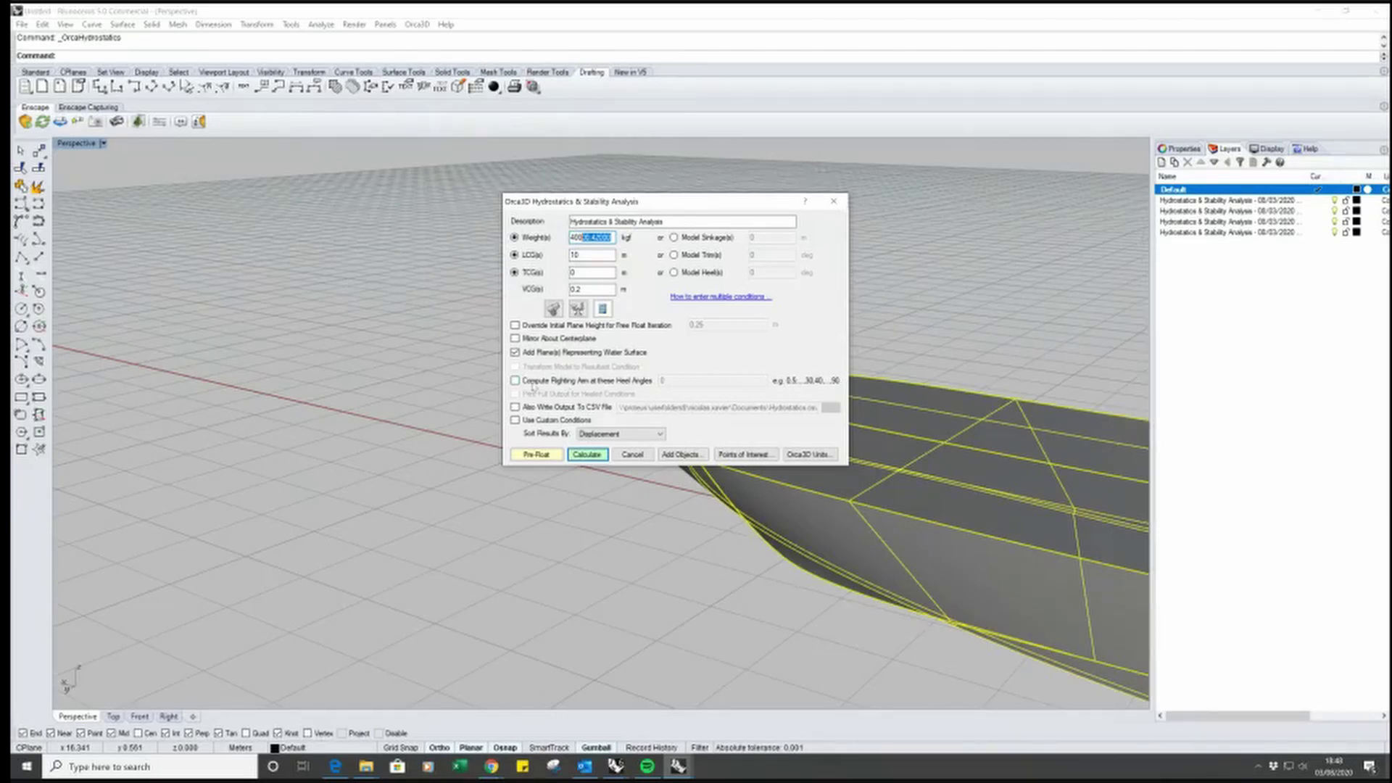
Calculate the hull's hydrostatics with model sinkage, trim and heel all set to 0
drag(618, 238, 553, 240)
click(632, 455)
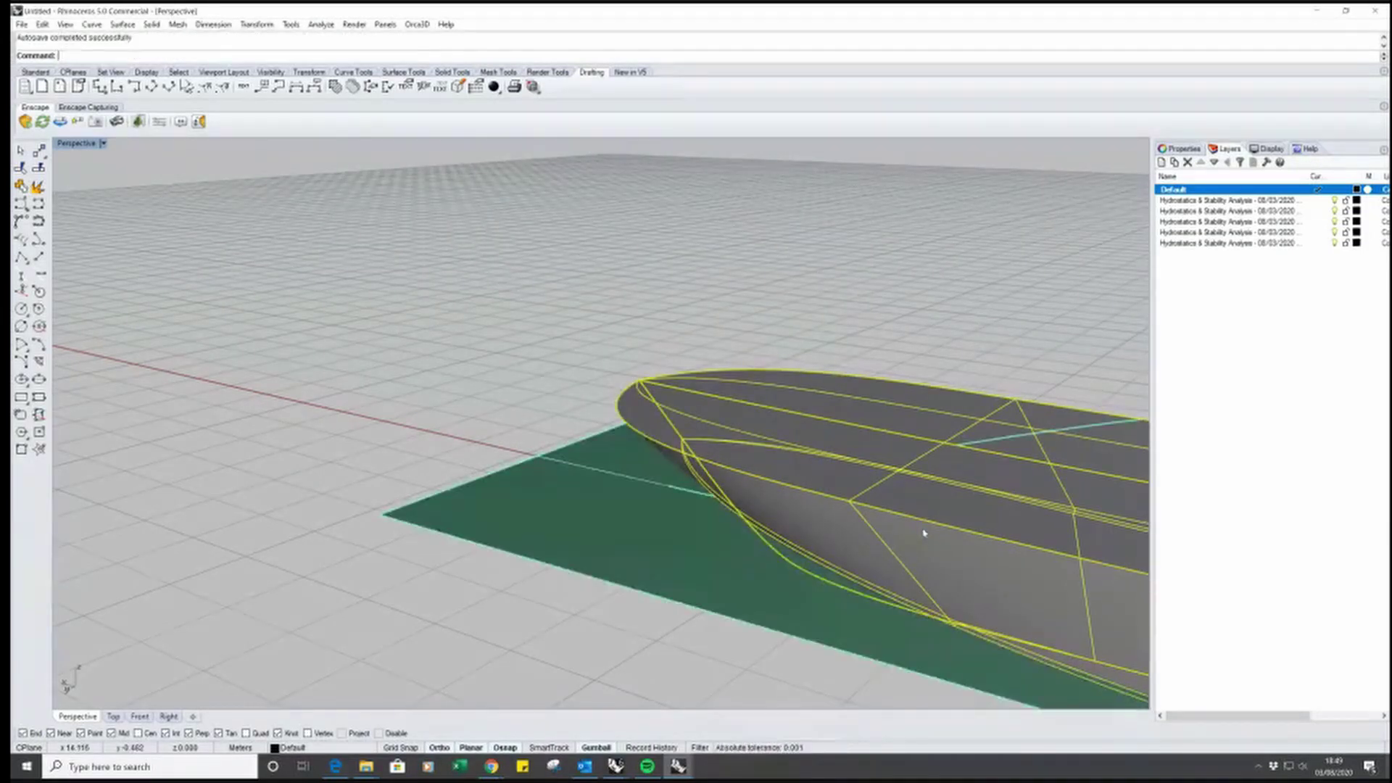
shift+right_drag(894, 575, 650, 437)
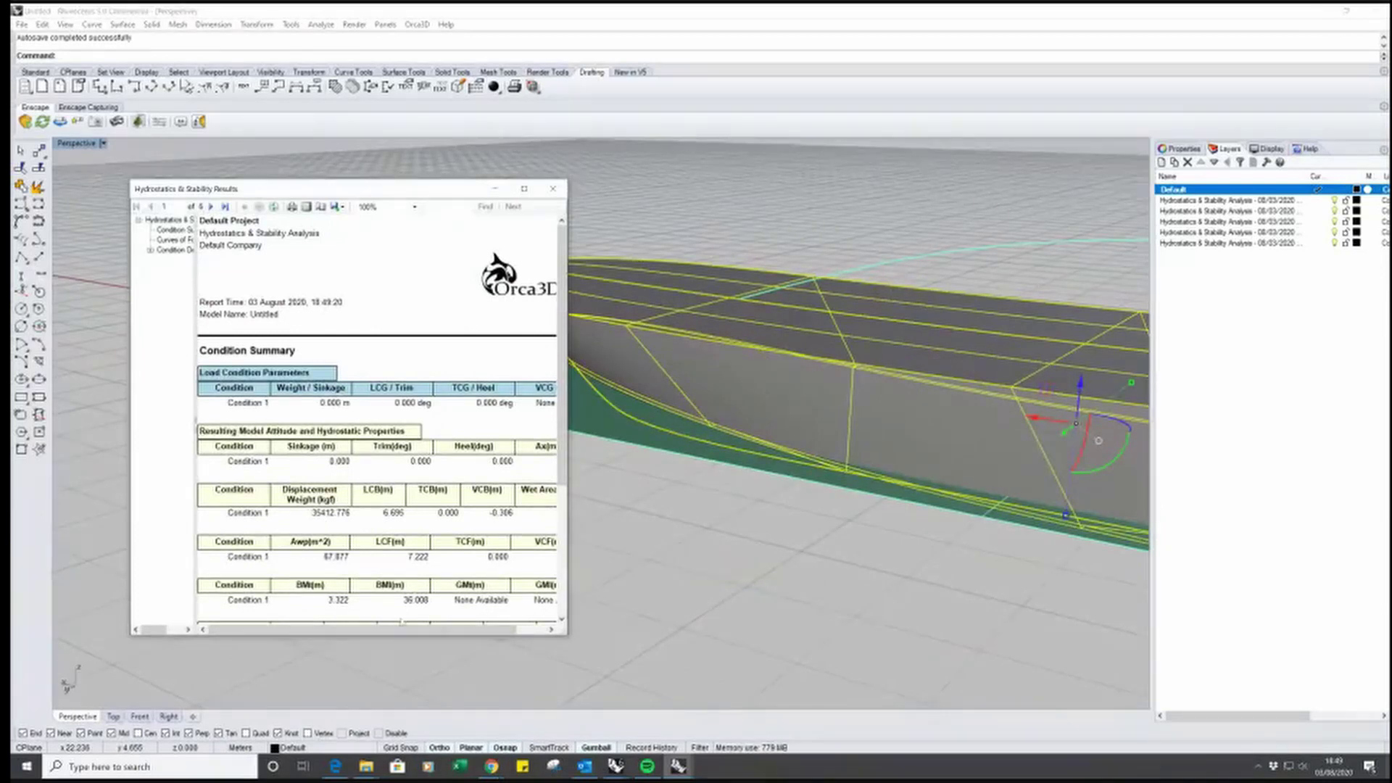
Review the results report's condition summary, volumetric chart and detailed hull values on page 5, and close the report
scroll(386, 630, down, 5)
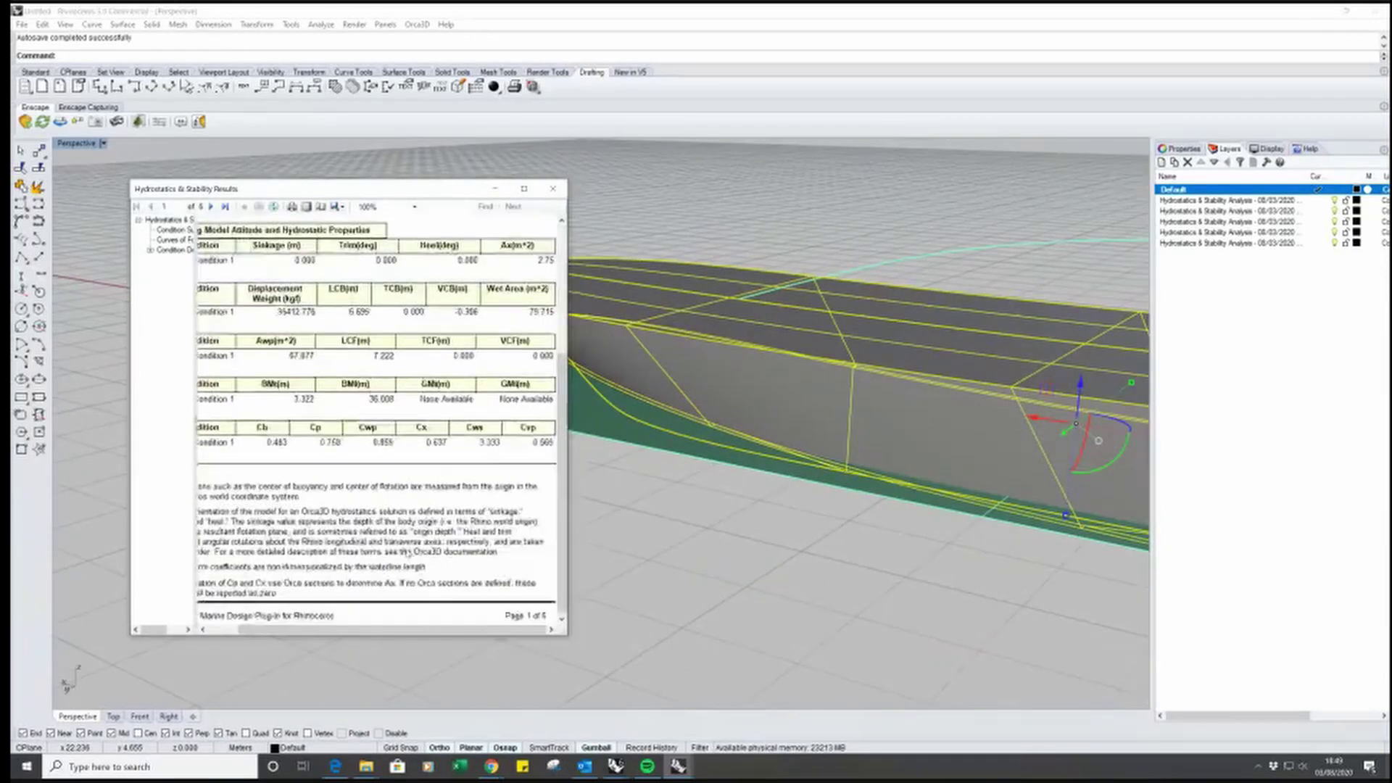
scroll(387, 630, up, 10)
click(210, 207)
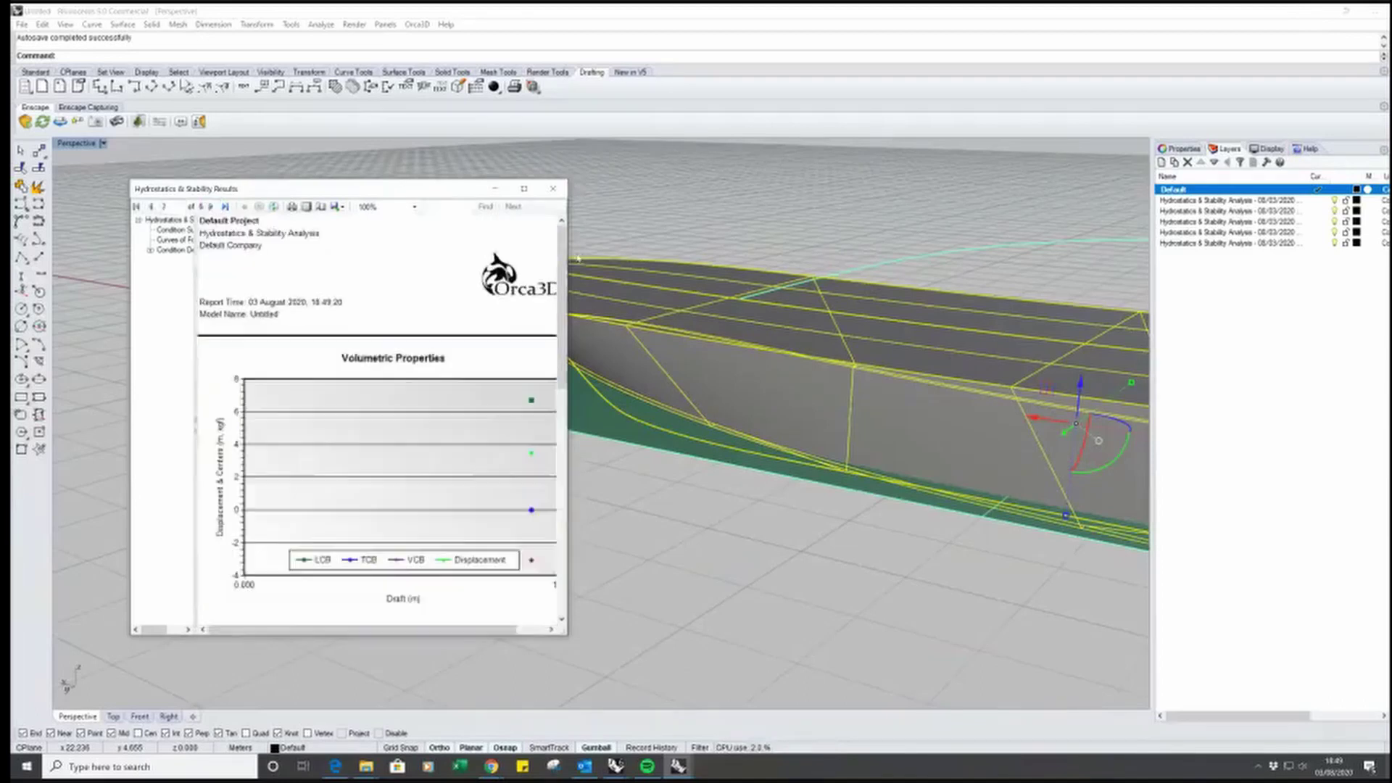
click(524, 189)
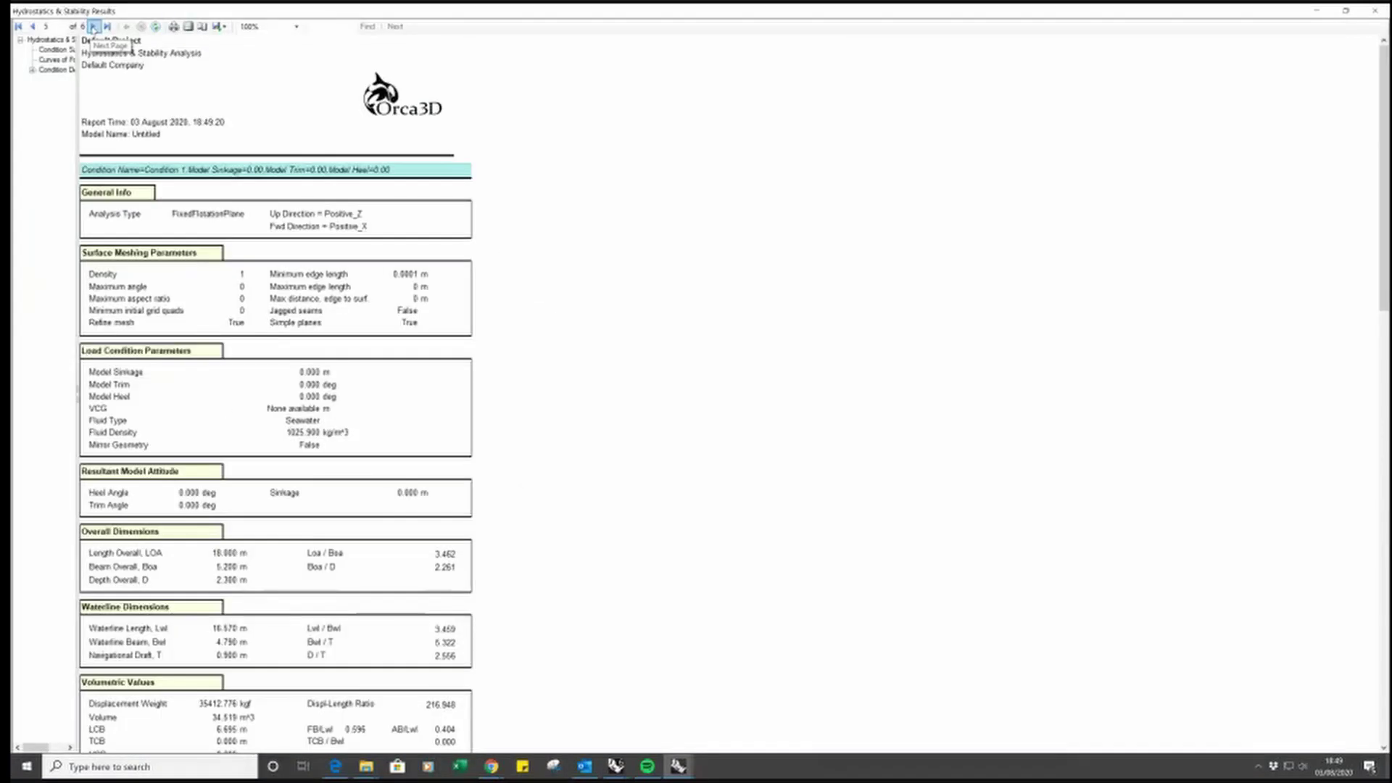
scroll(459, 491, down, 3)
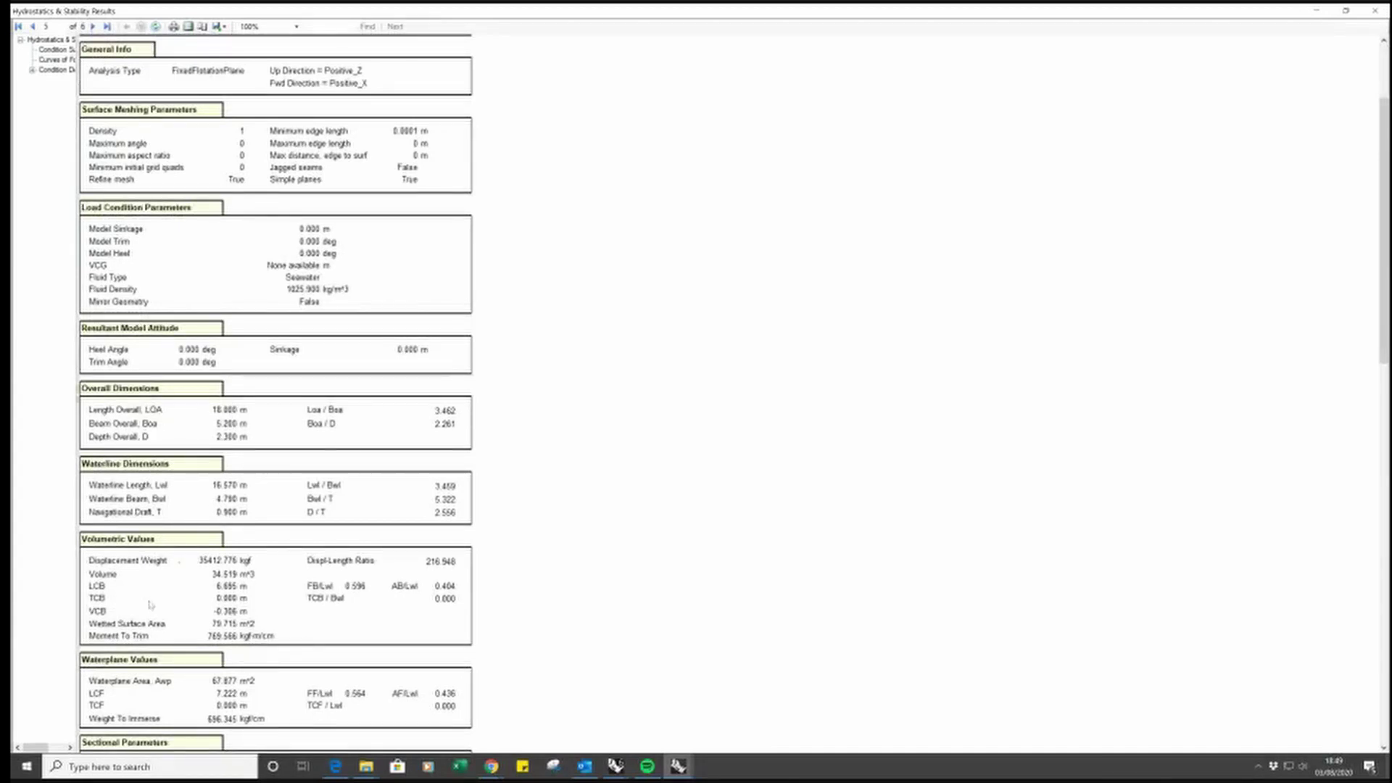
scroll(200, 519, down, 4)
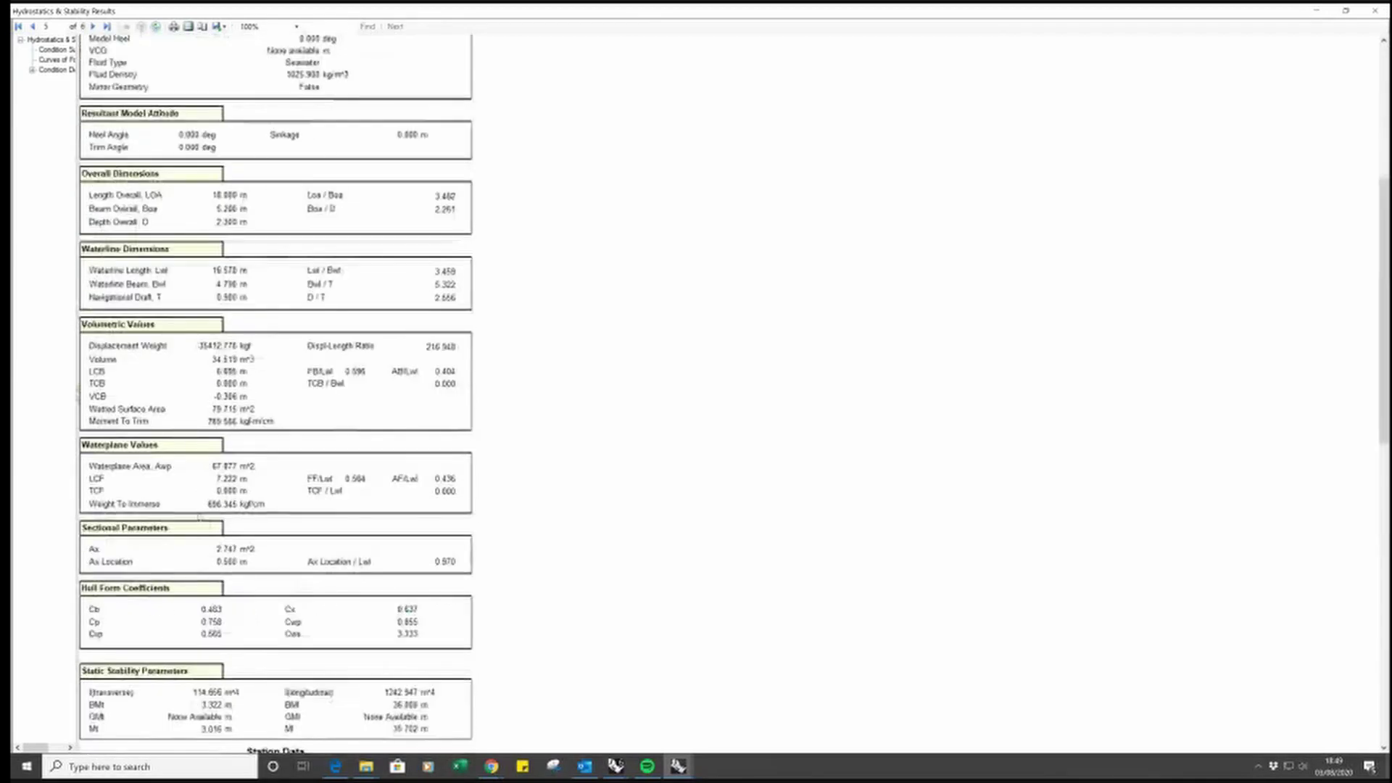
scroll(199, 517, up, 5)
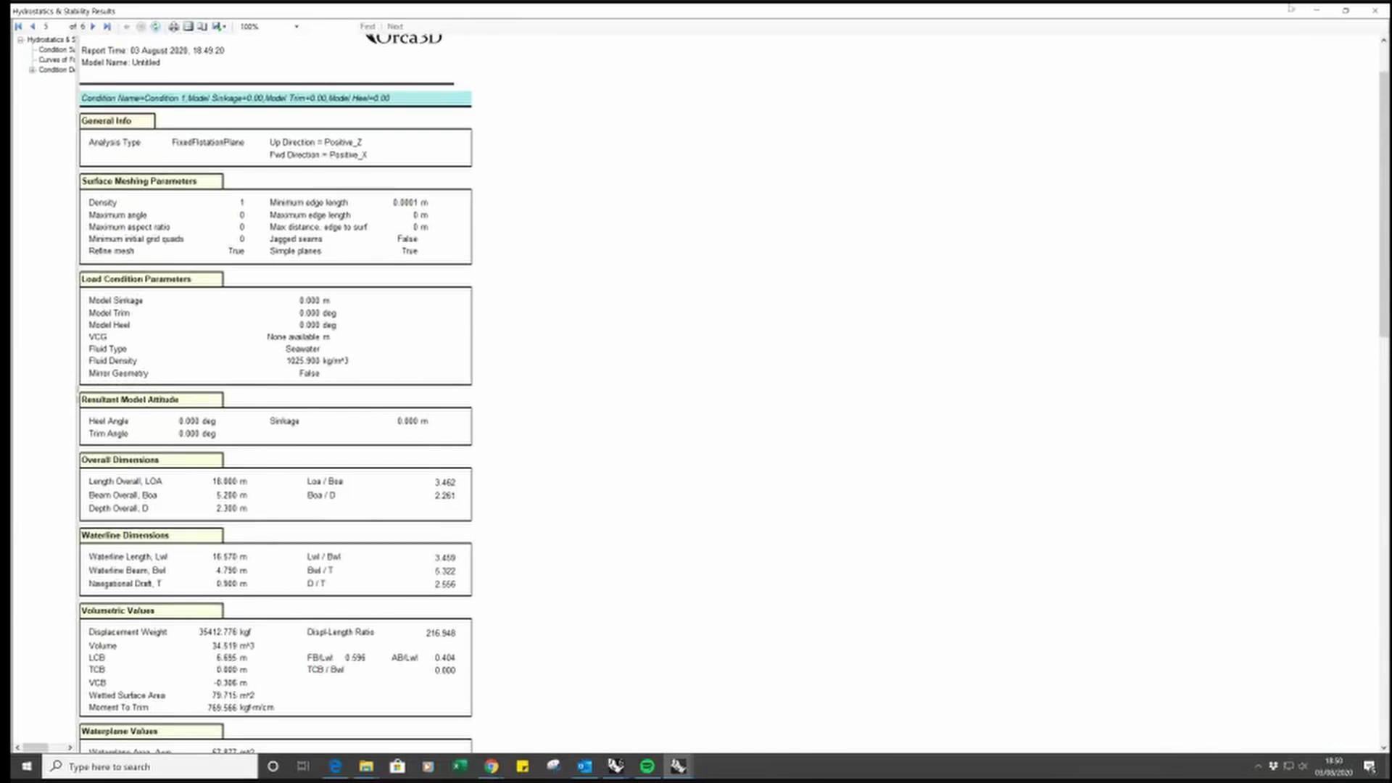
click(1382, 12)
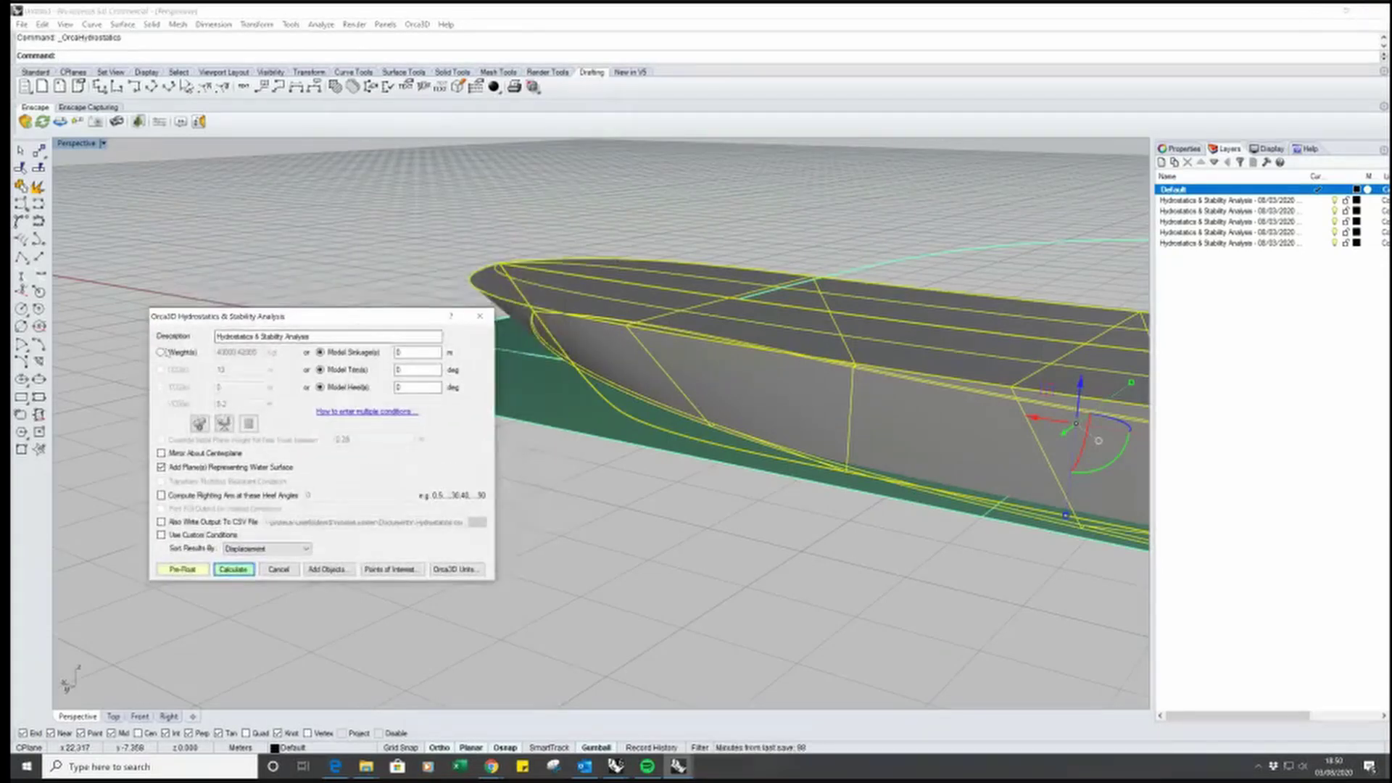
Calculate the hull's hydrostatics for a weight of 35400 kgf and an LCG of 6.7 m
click(161, 352)
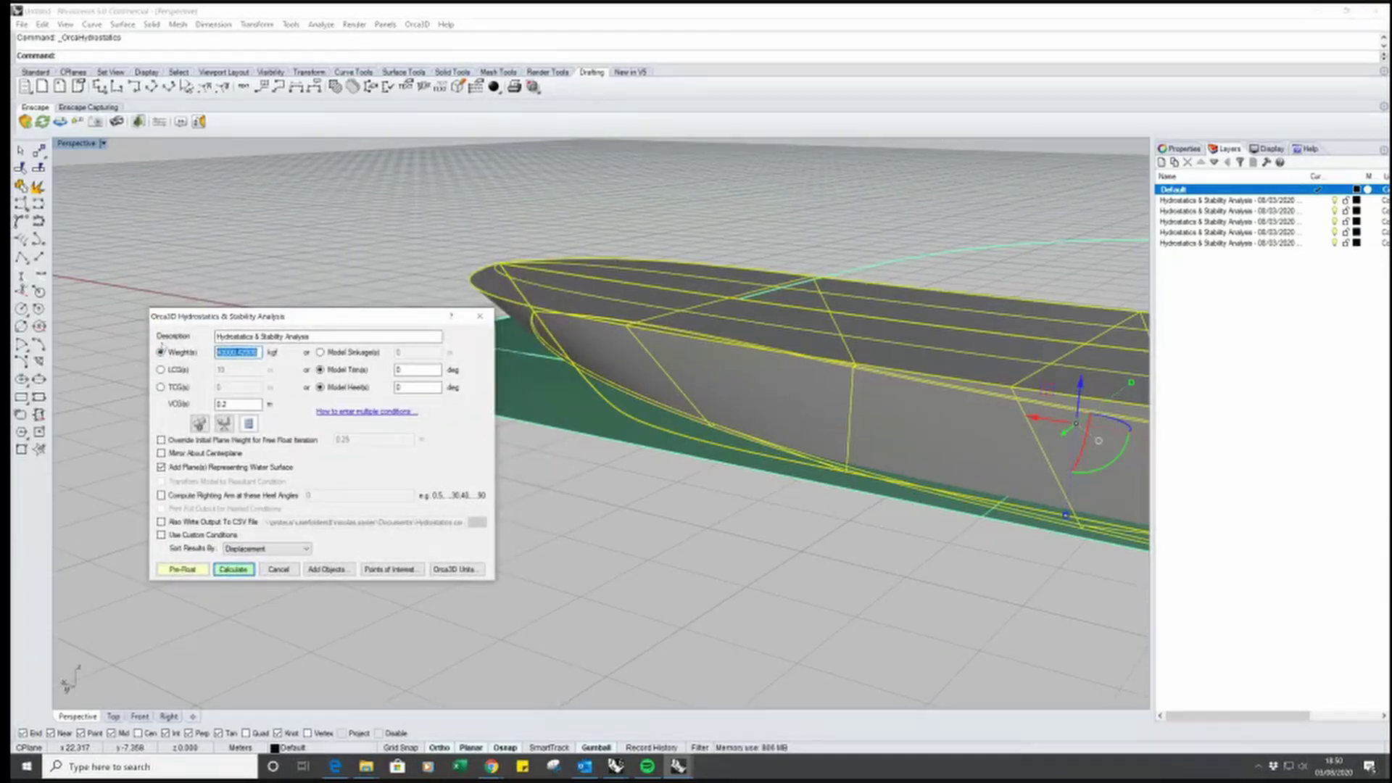
text(35400)
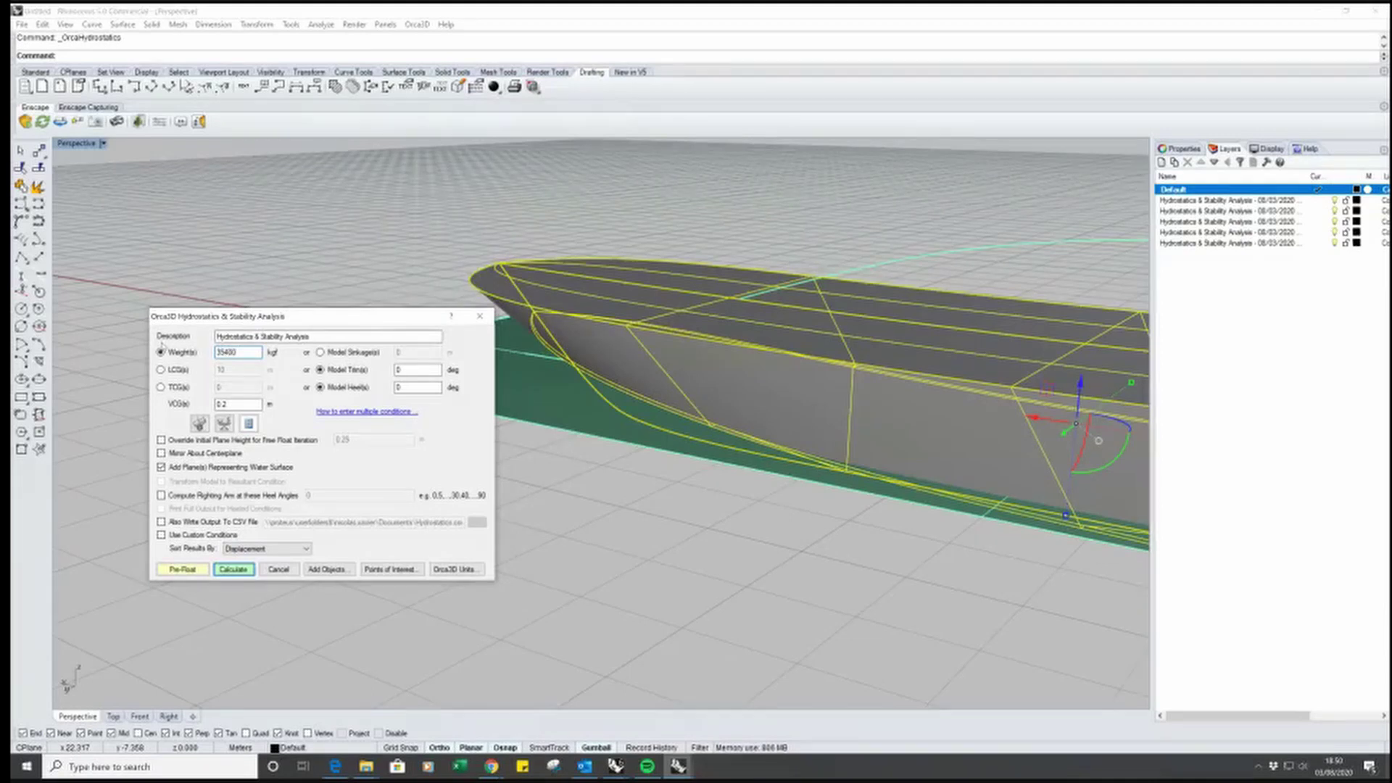
click(161, 370)
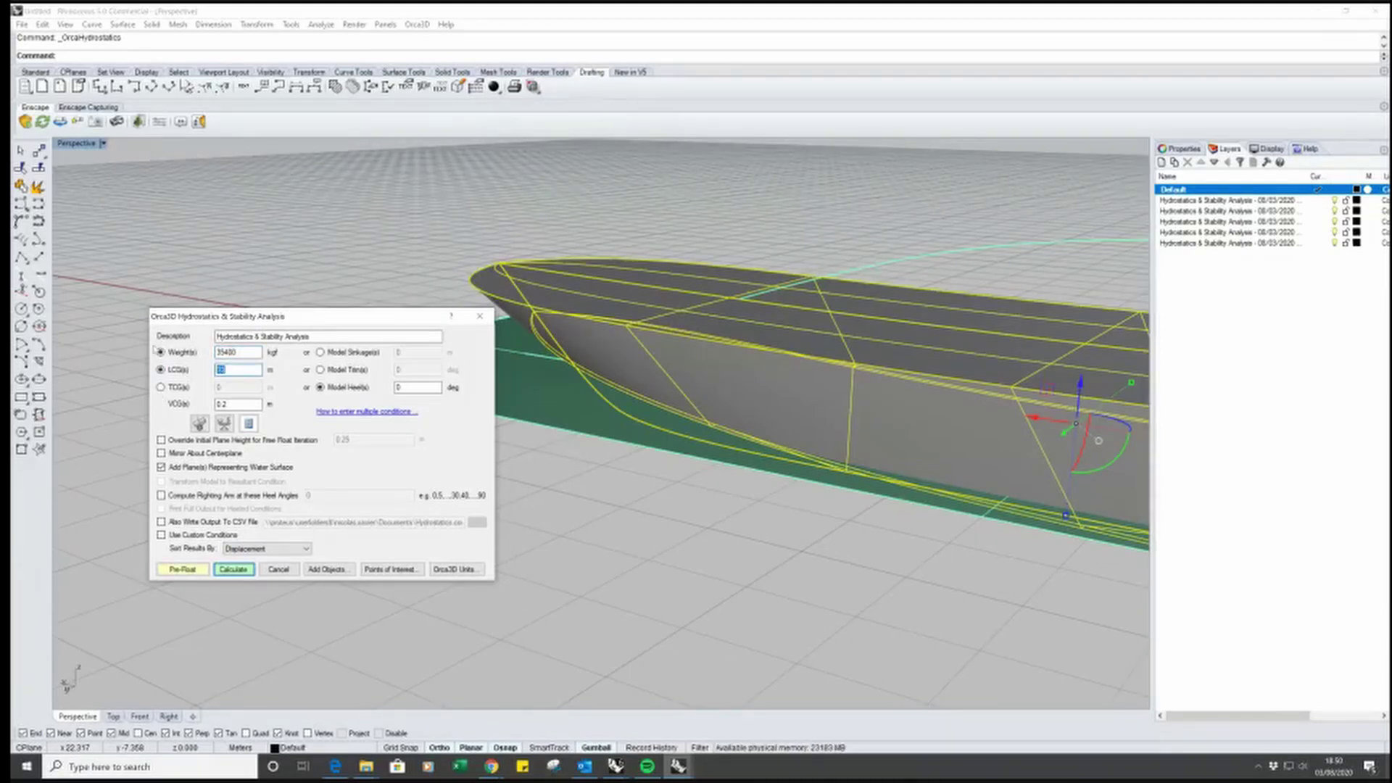
text(6.7)
click(243, 570)
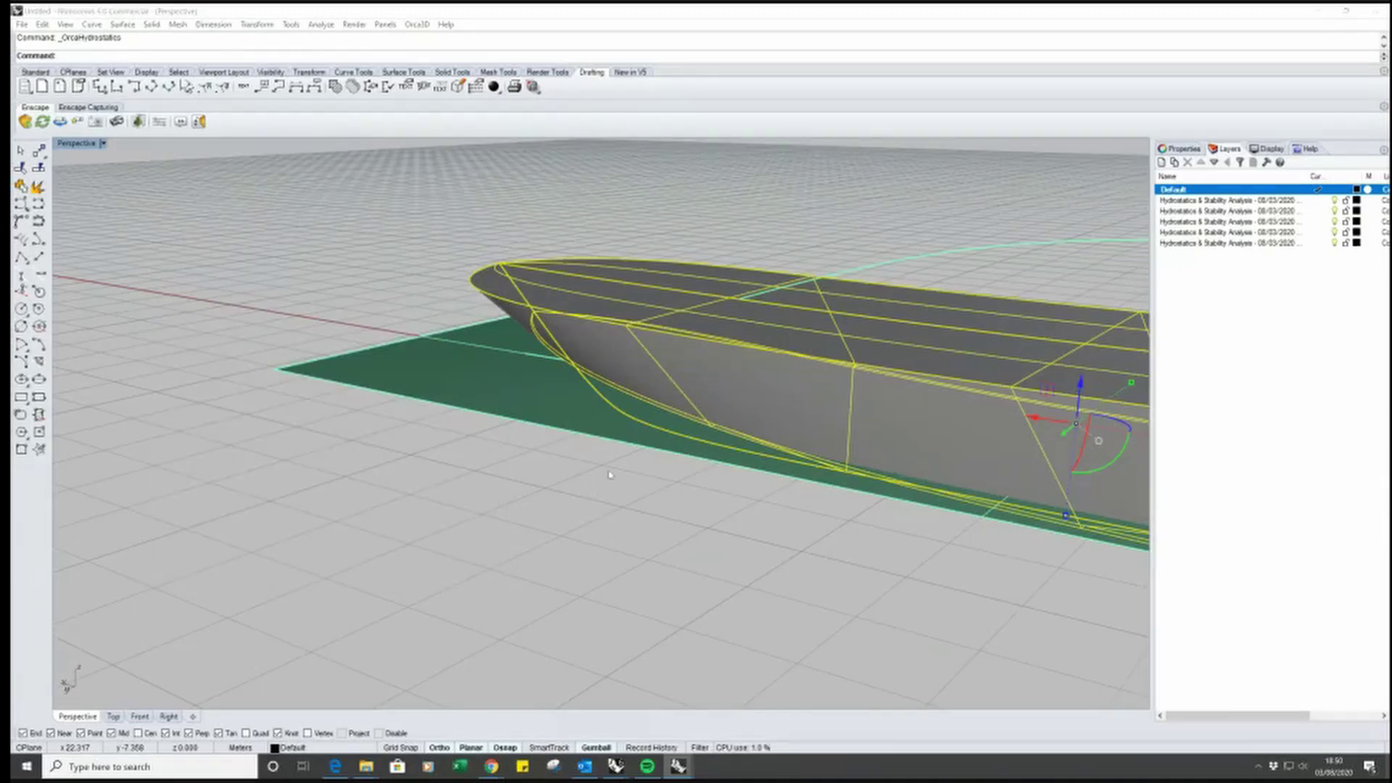
Delete the water-surface planes and centre markers added by the analyses, and bring the hydrostatics results window back to the front
right_drag(609, 475, 118, 309)
key(ctrl+a)
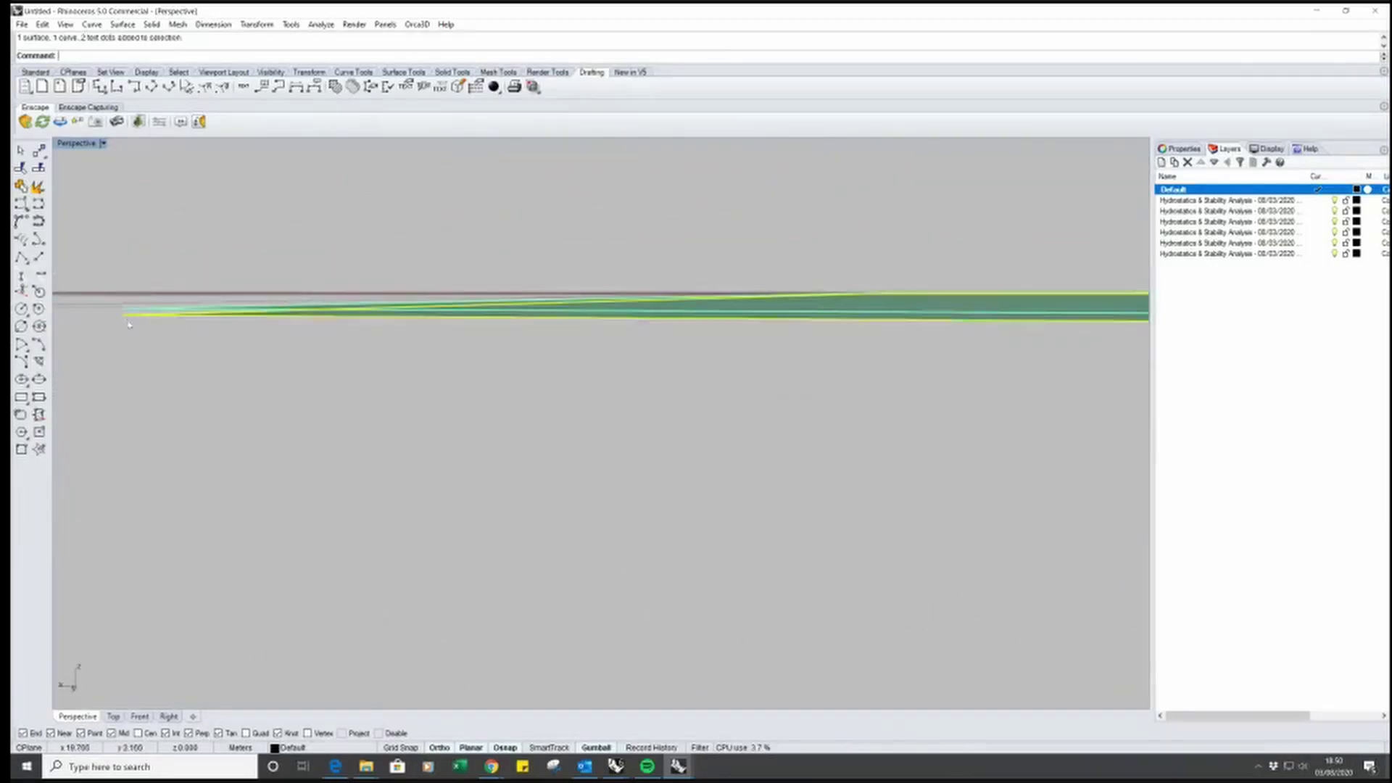
drag(174, 263, 93, 392)
key(Delete)
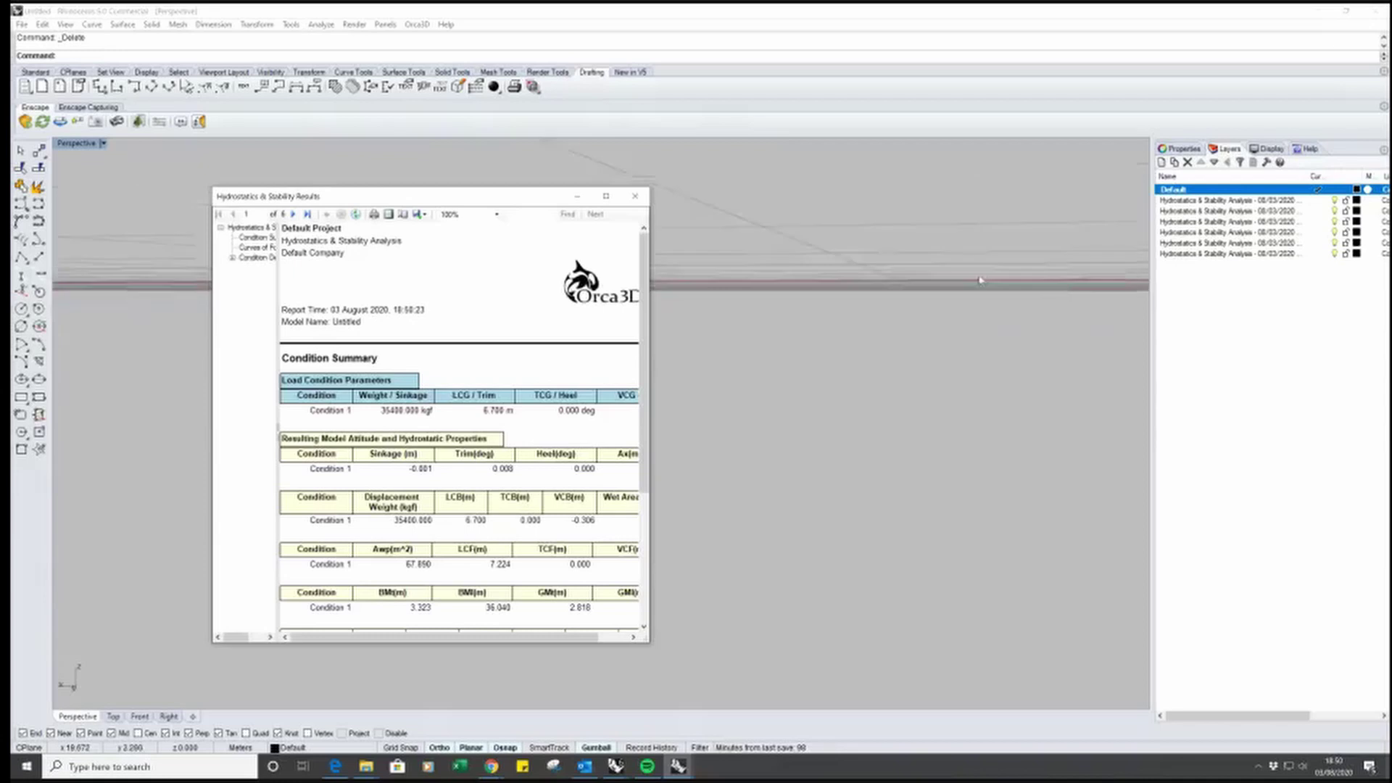
right_drag(980, 280, 638, 621)
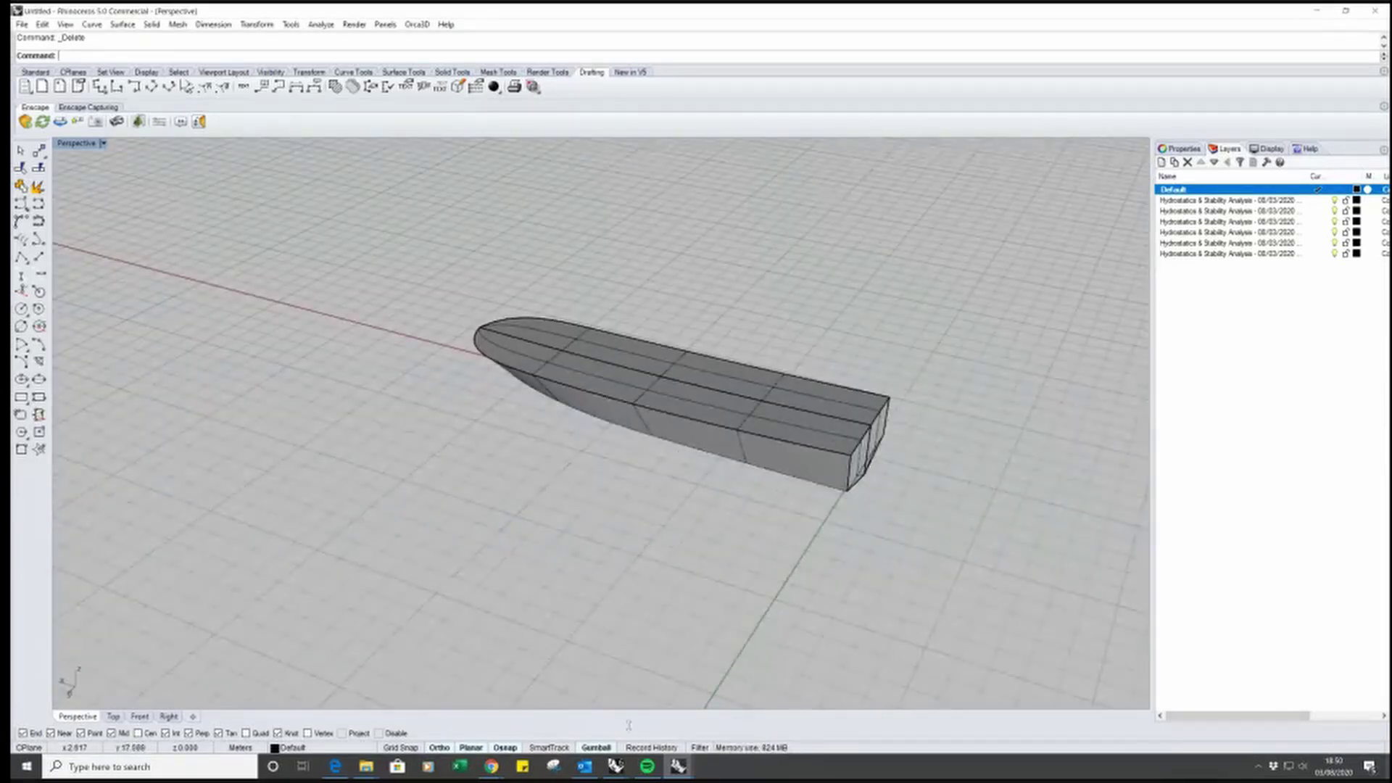
click(678, 767)
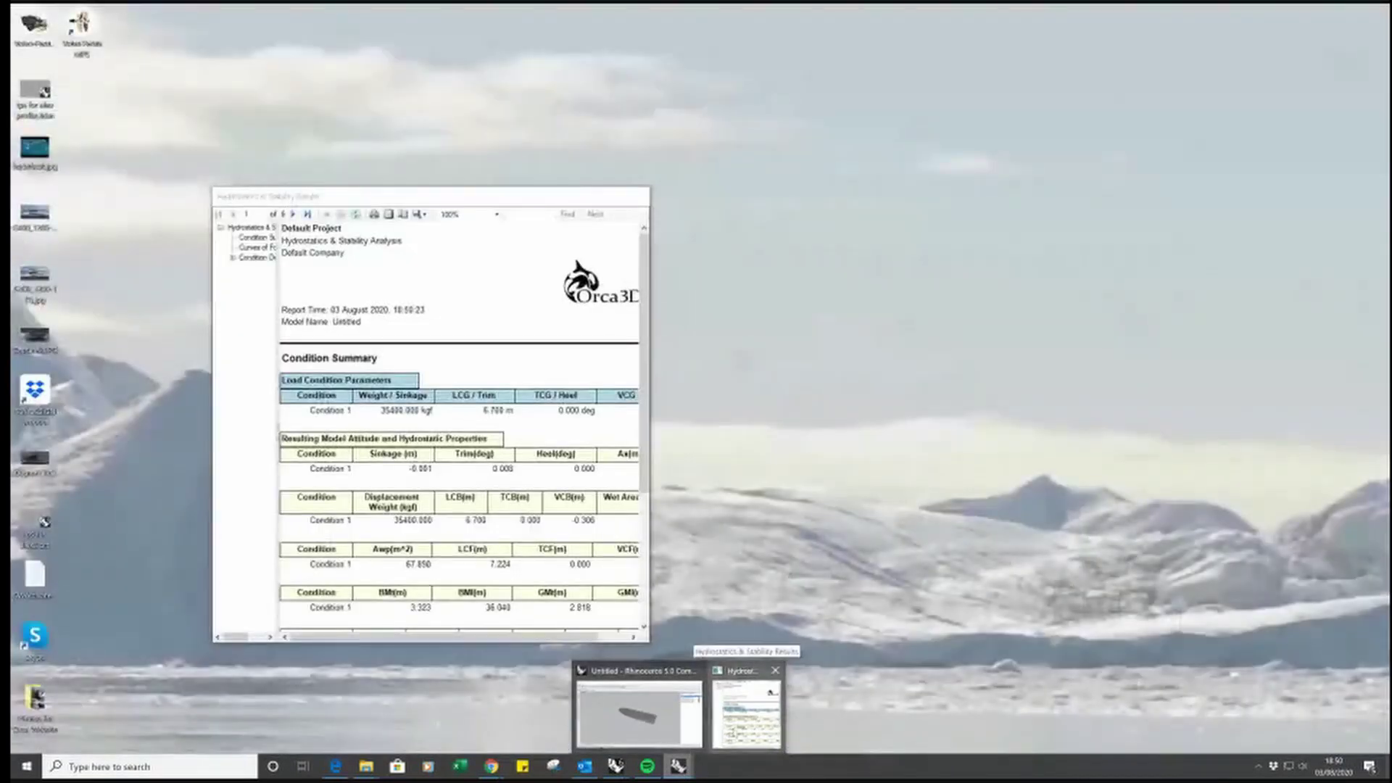
click(747, 710)
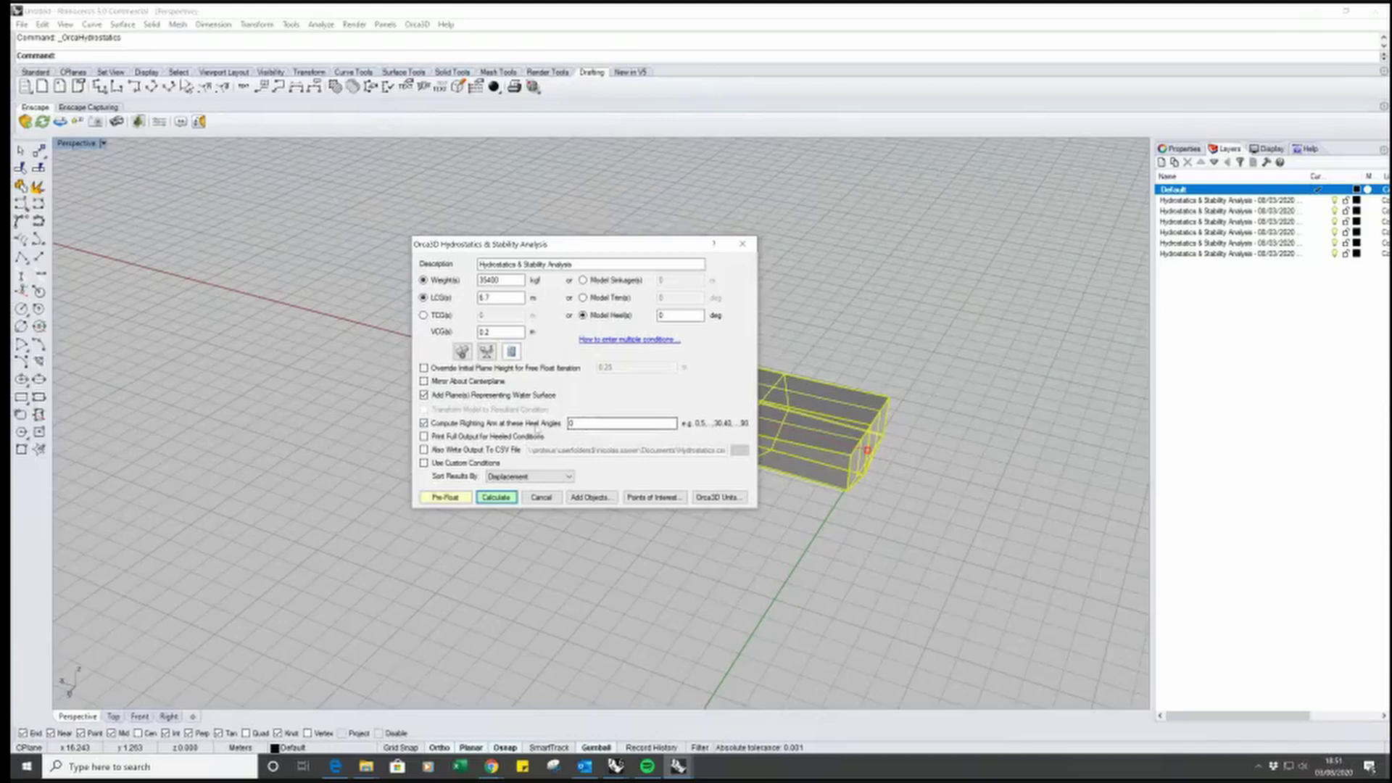
Compute the hull's righting arms at heel angles 0,10,...,120 in a new hydrostatics and stability analysis
click(606, 423)
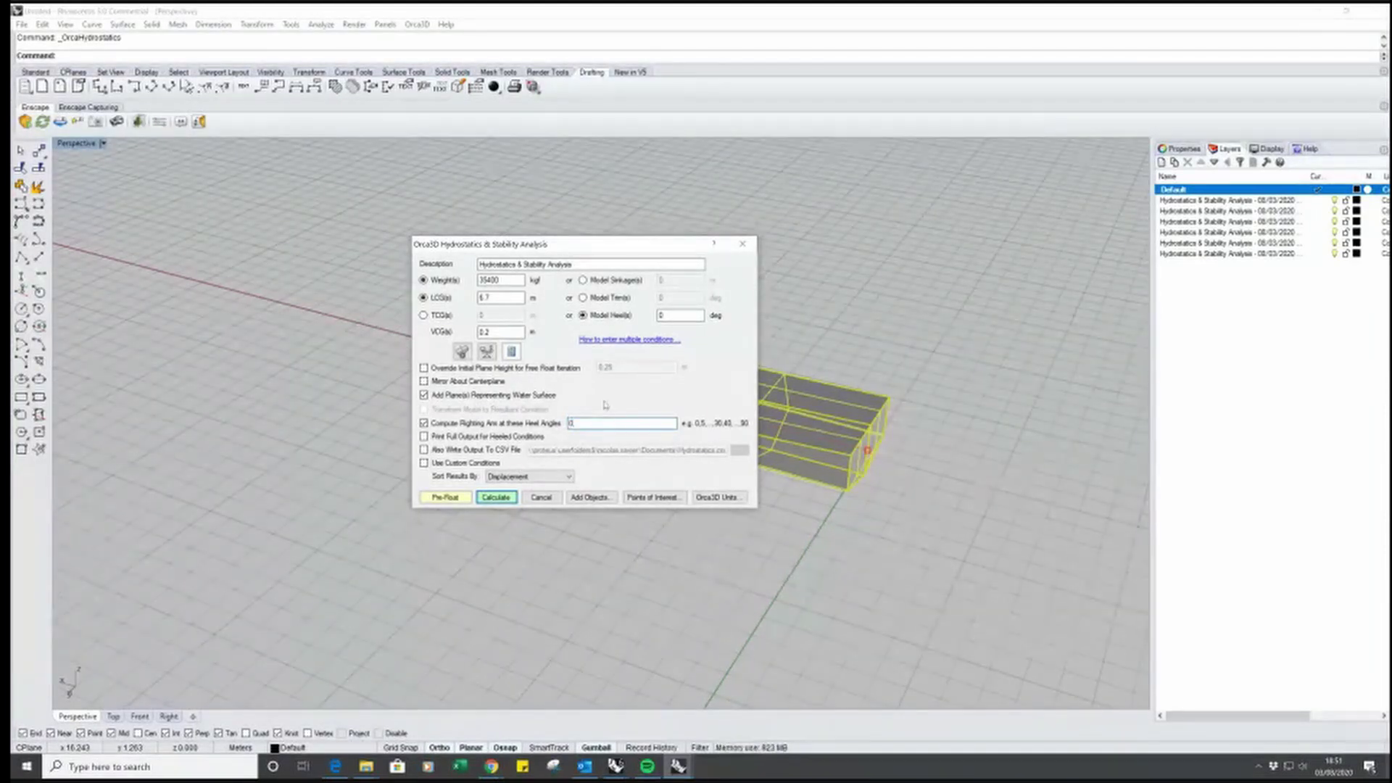
text(,10,...180)
key(BackSpace)
key(BackSpace)
key(BackSpace)
text(,1)
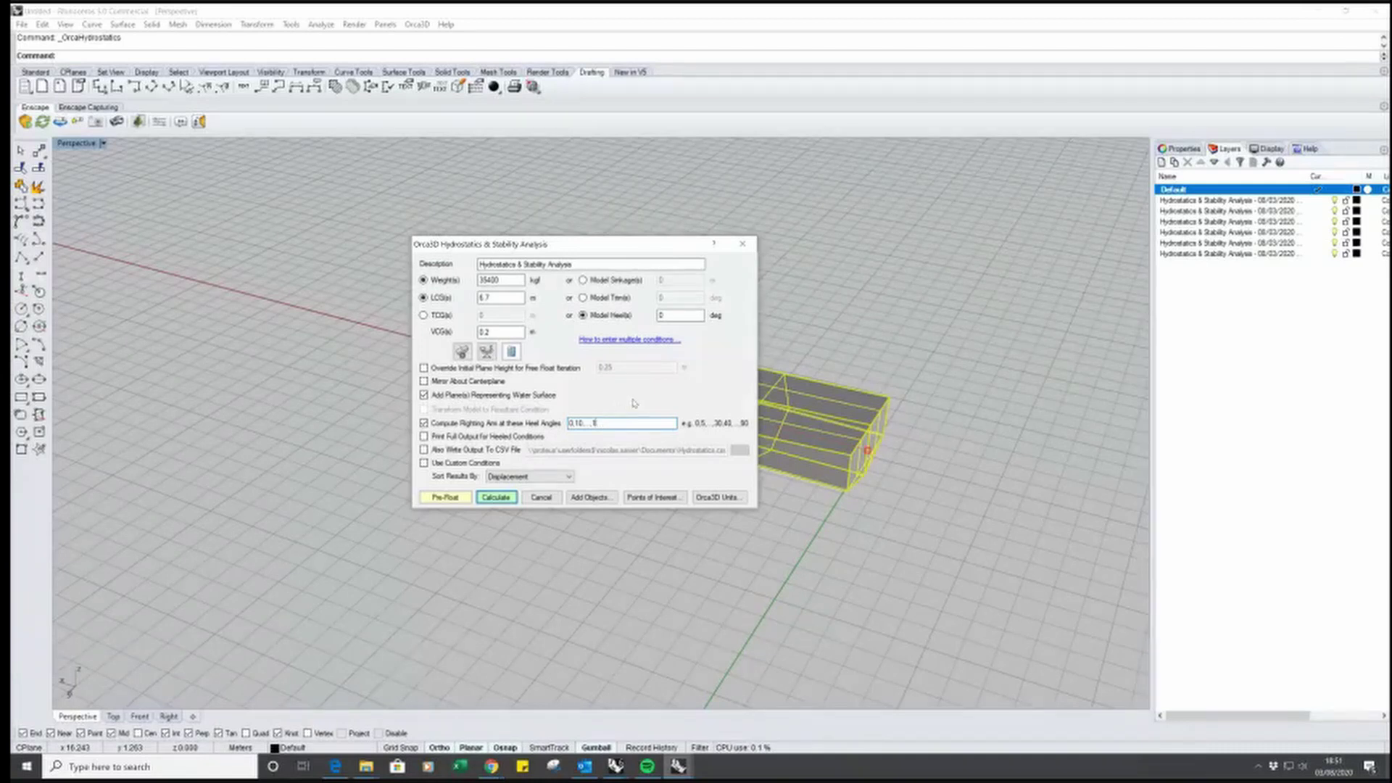
text(20)
click(496, 497)
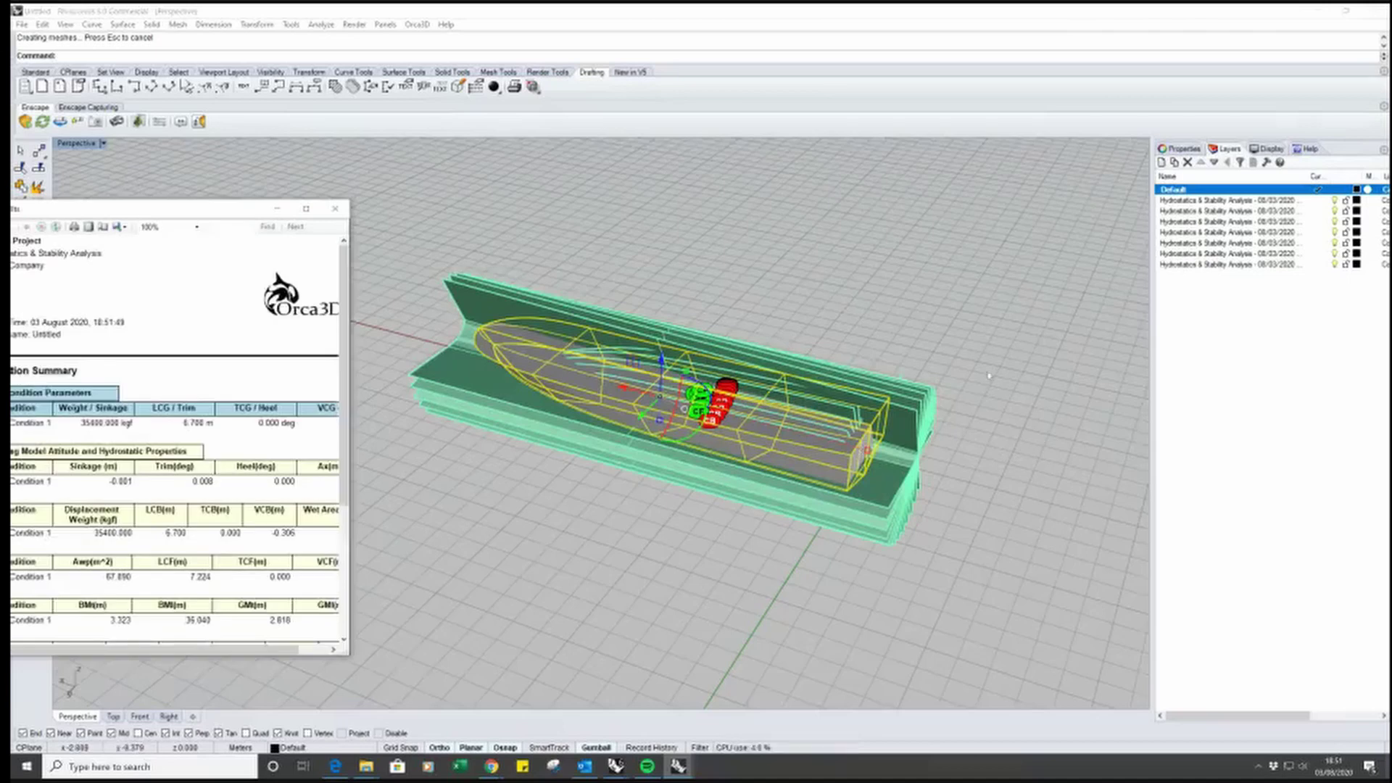
Examine the heeled water planes and centre markers around the hull, selecting one plane with its markers for inspection
right_drag(1011, 464, 869, 504)
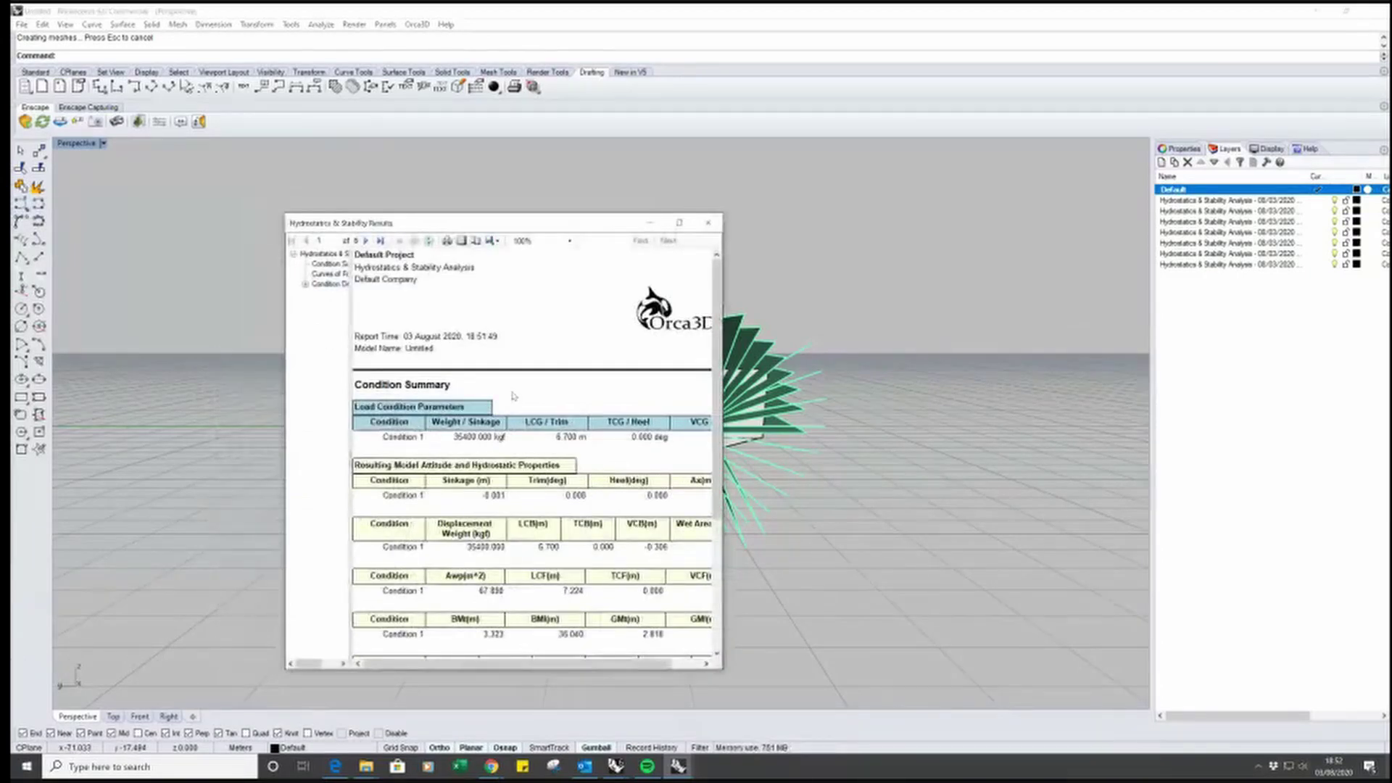
drag(533, 223, 274, 221)
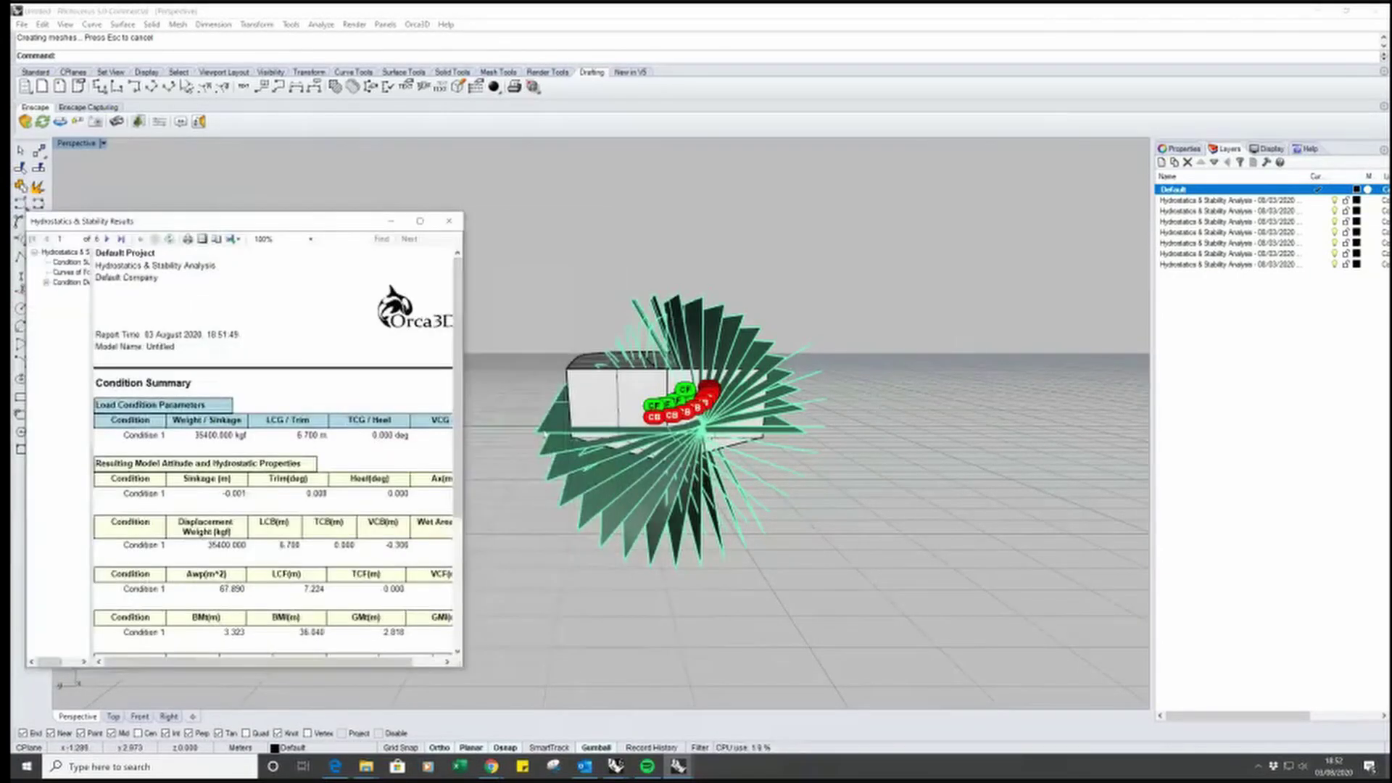
click(449, 220)
click(540, 453)
click(580, 459)
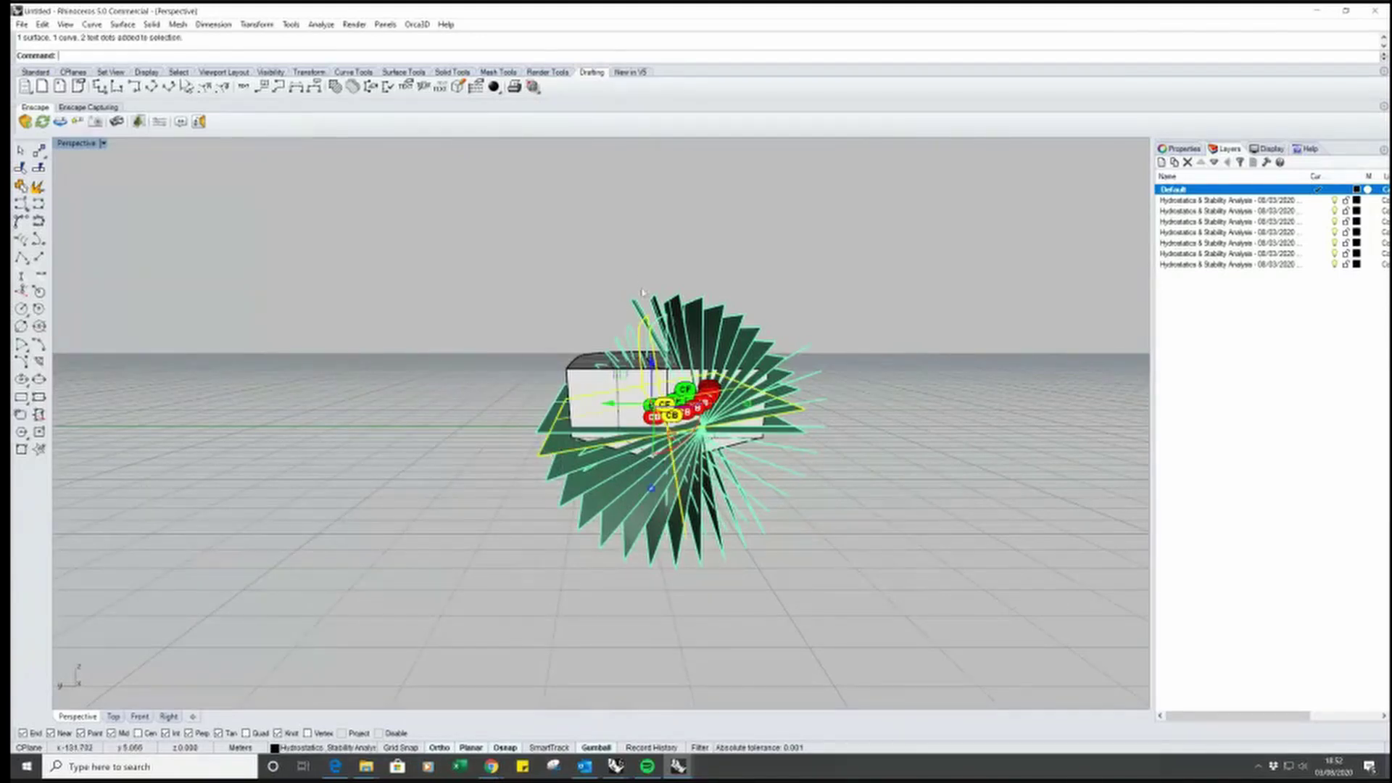
click(472, 438)
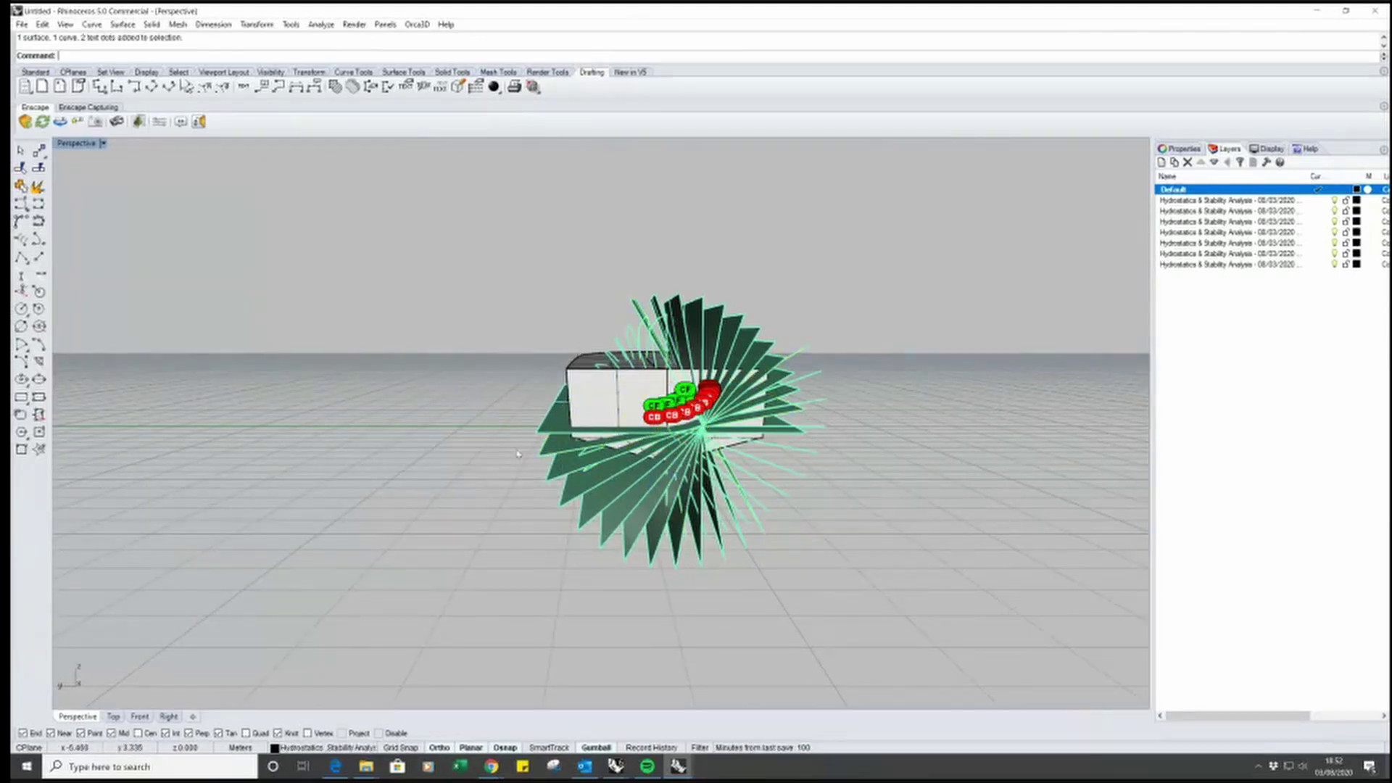
click(543, 459)
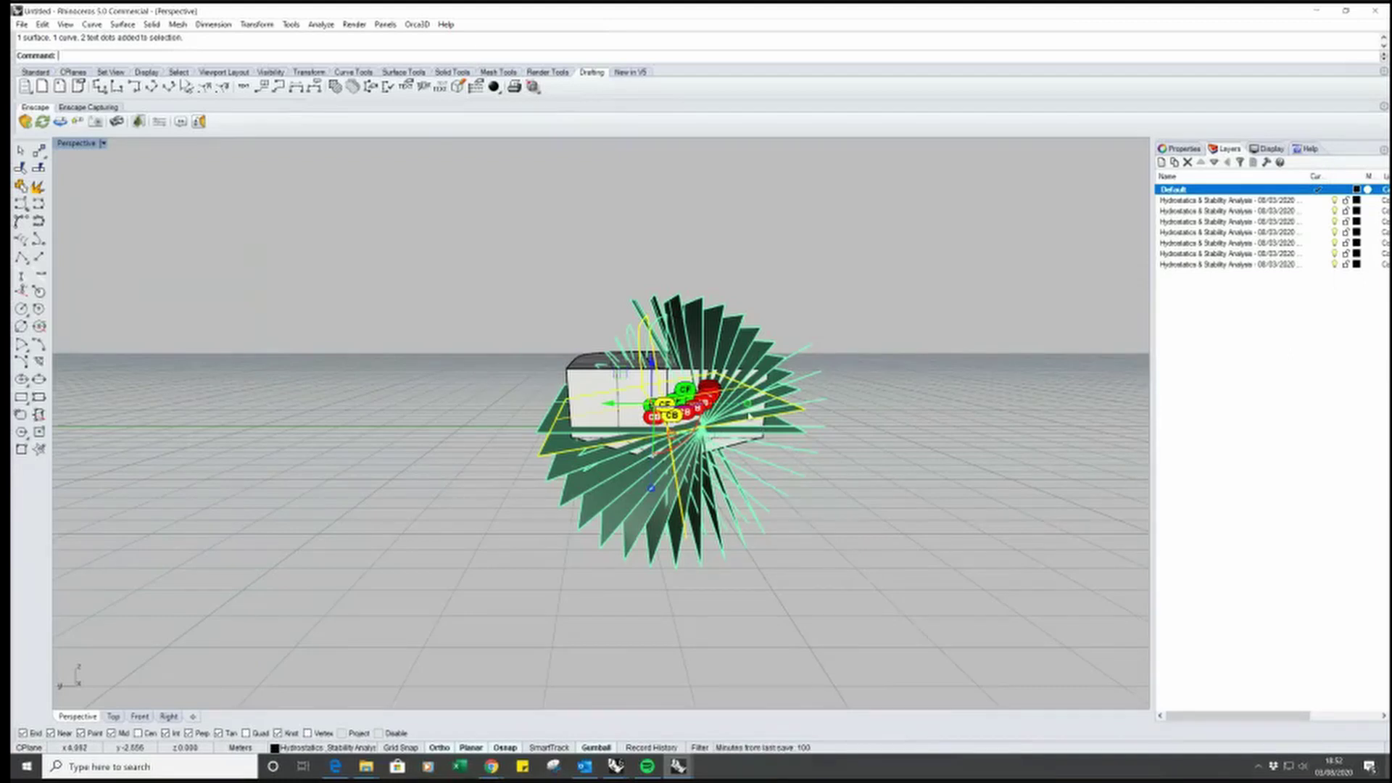
right_drag(749, 415, 844, 455)
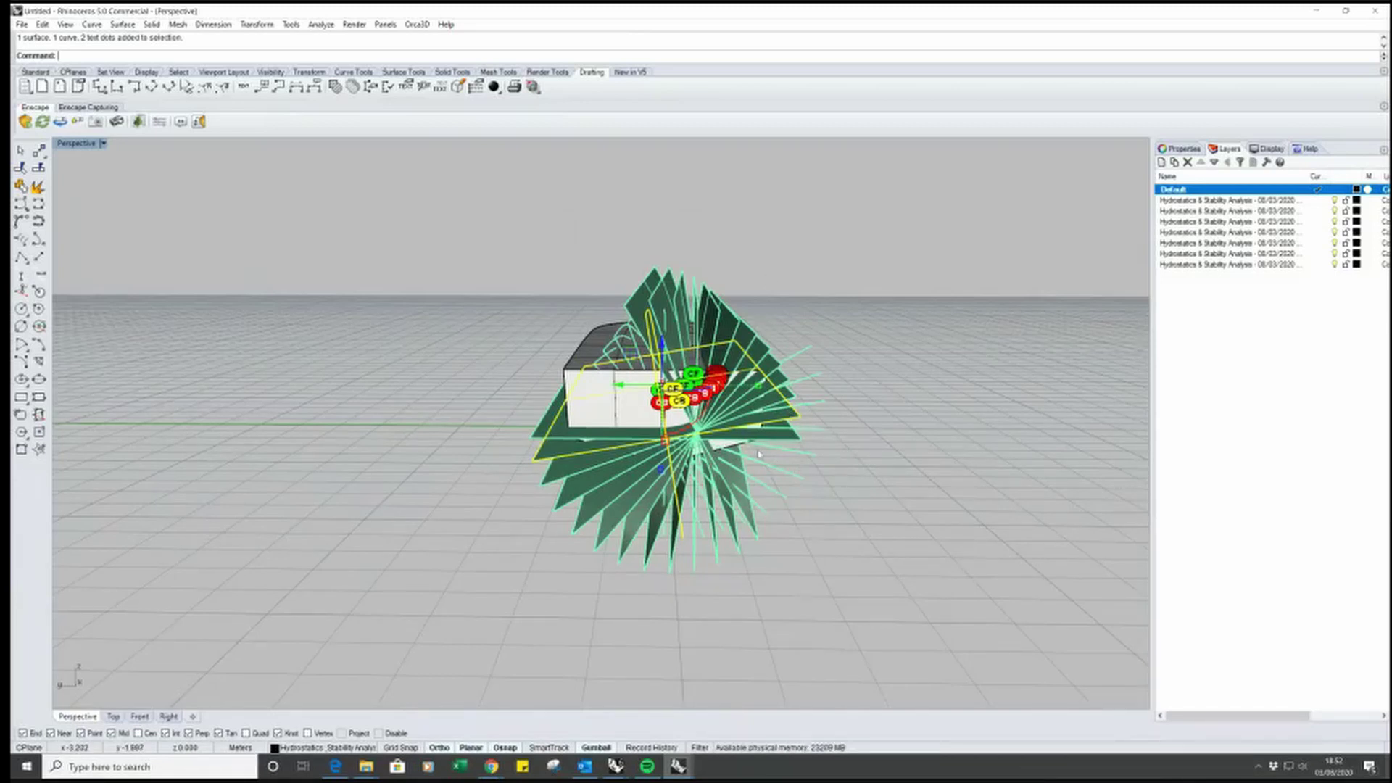
right_drag(759, 454, 793, 483)
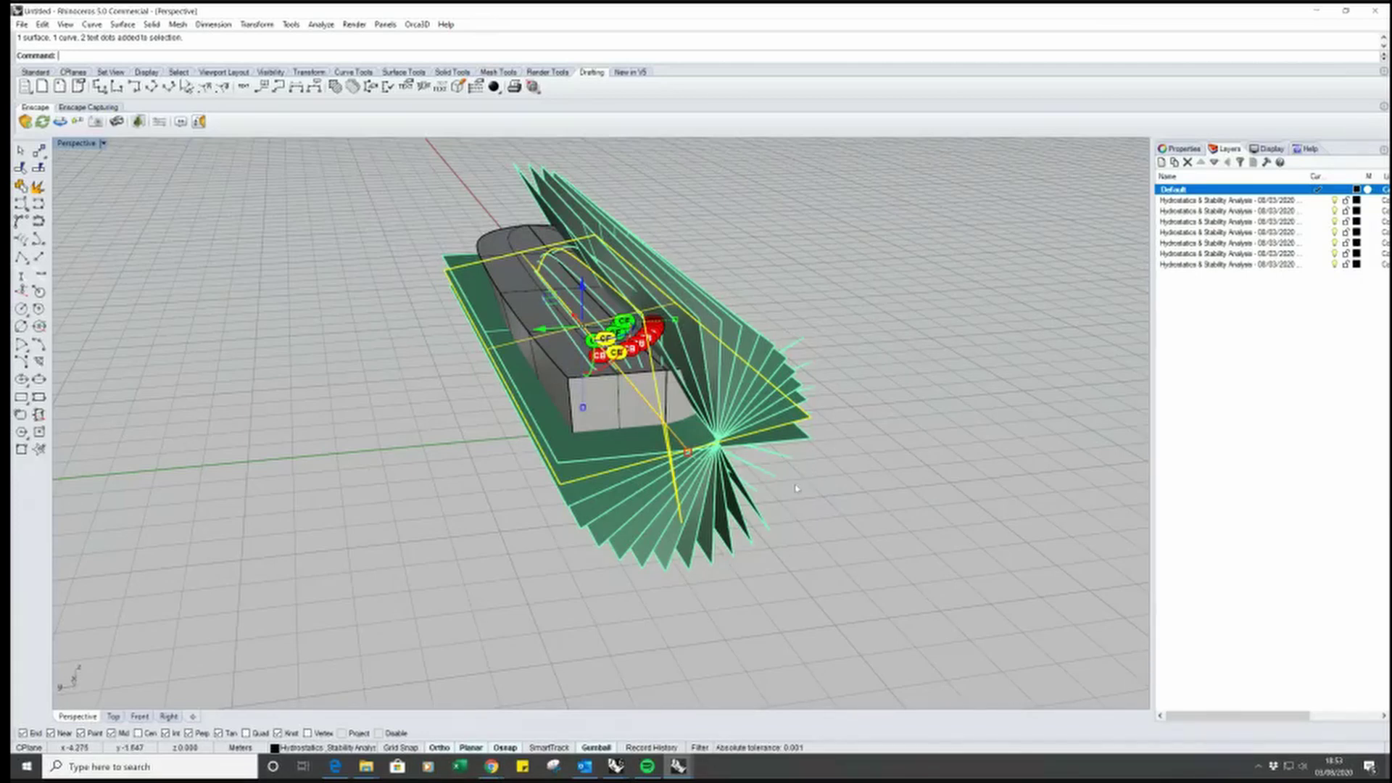
right_drag(797, 490, 815, 418)
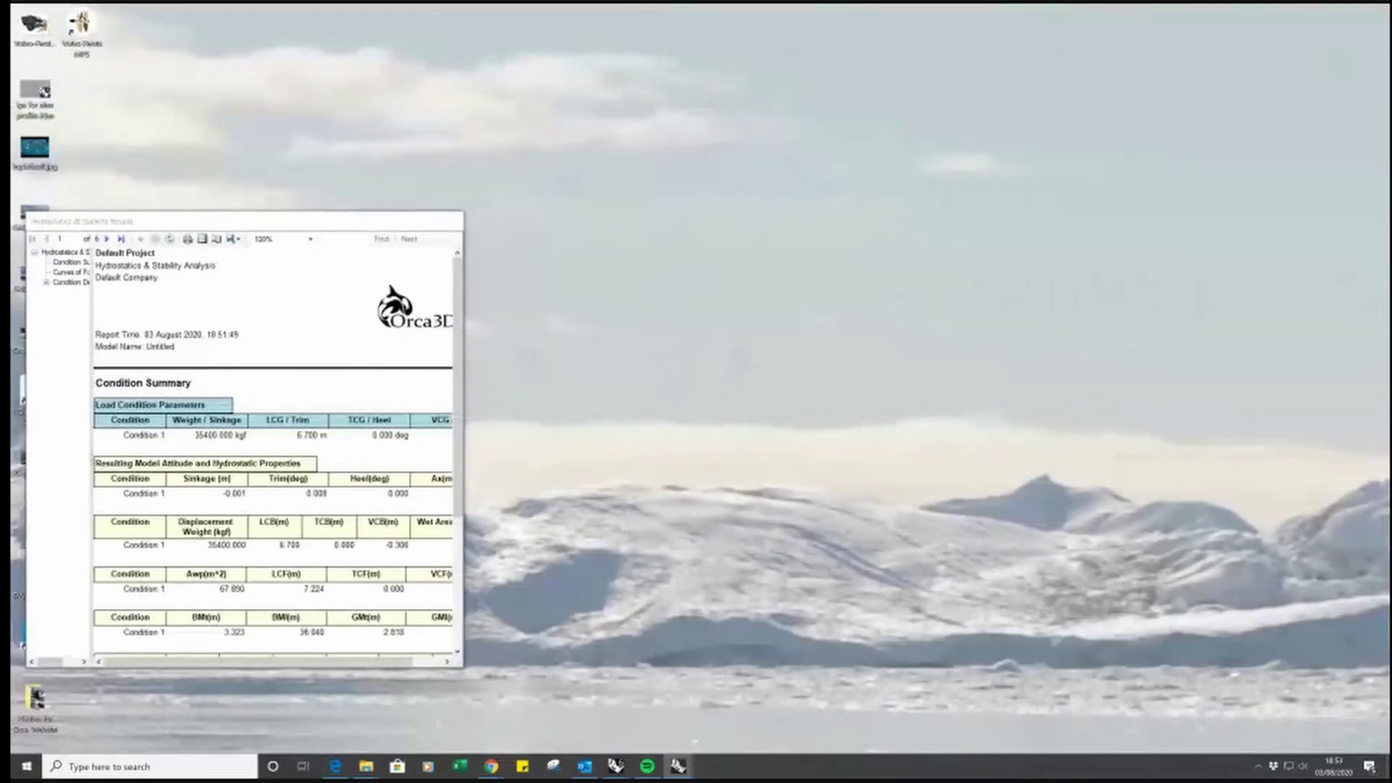
Examine page 5 of the maximised results report down to the stability curve, and open the report's list of export formats
key(super+Up)
click(94, 27)
click(94, 26)
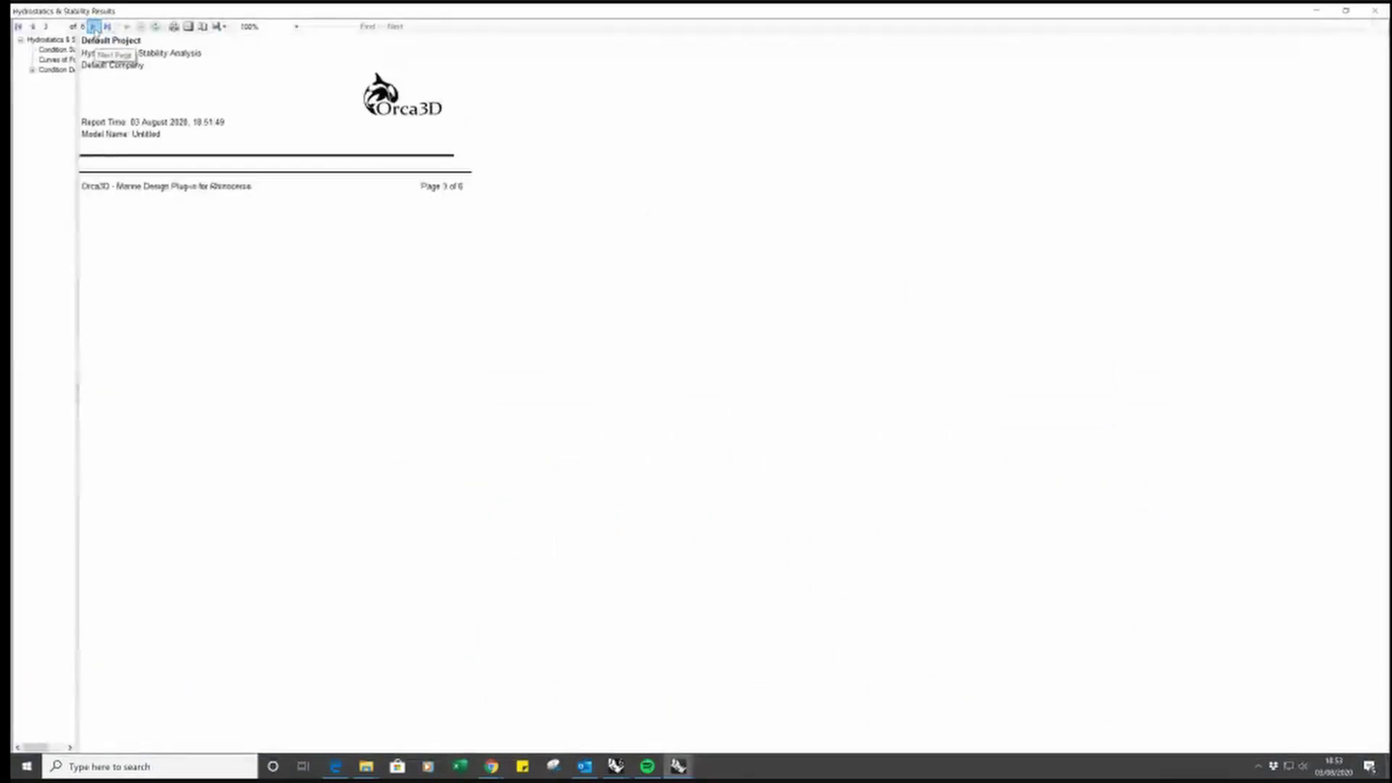
click(93, 27)
click(93, 27)
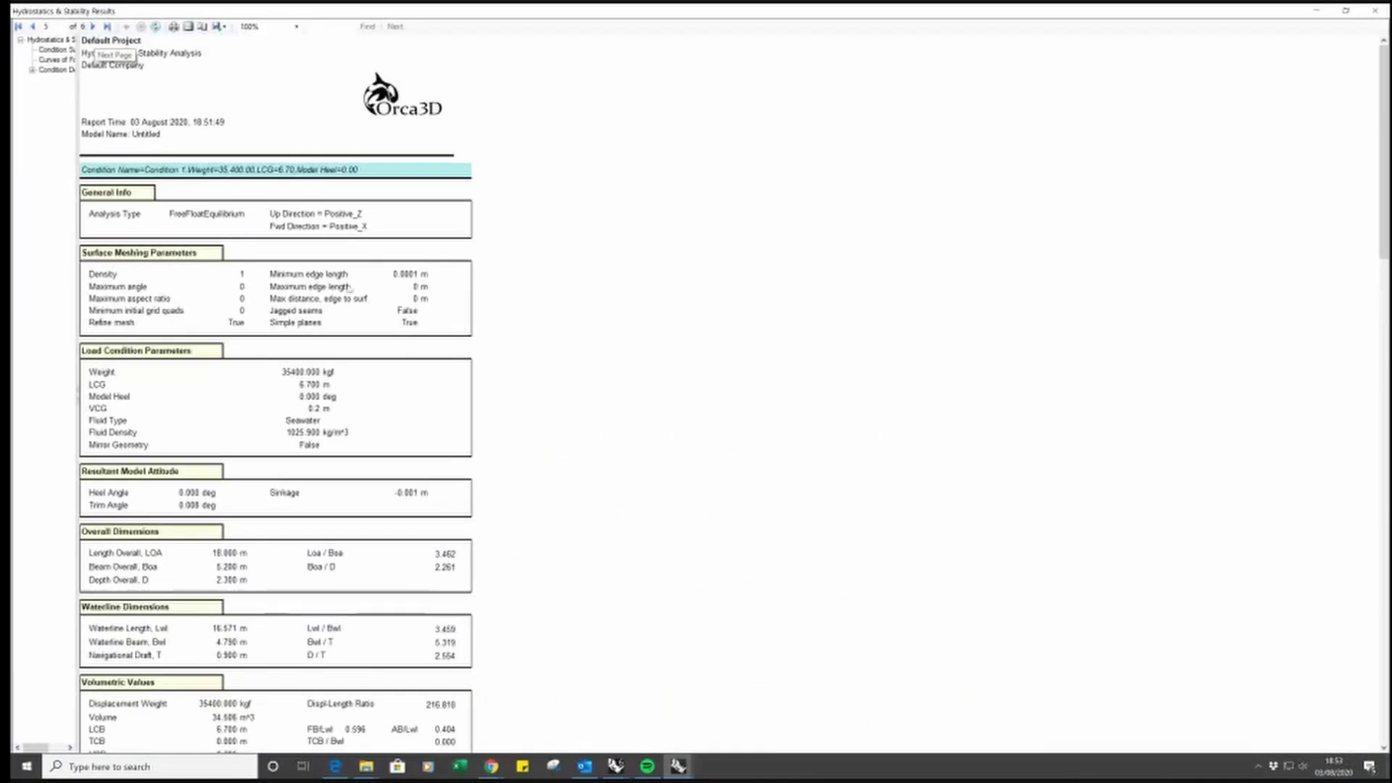
scroll(572, 371, down, 10)
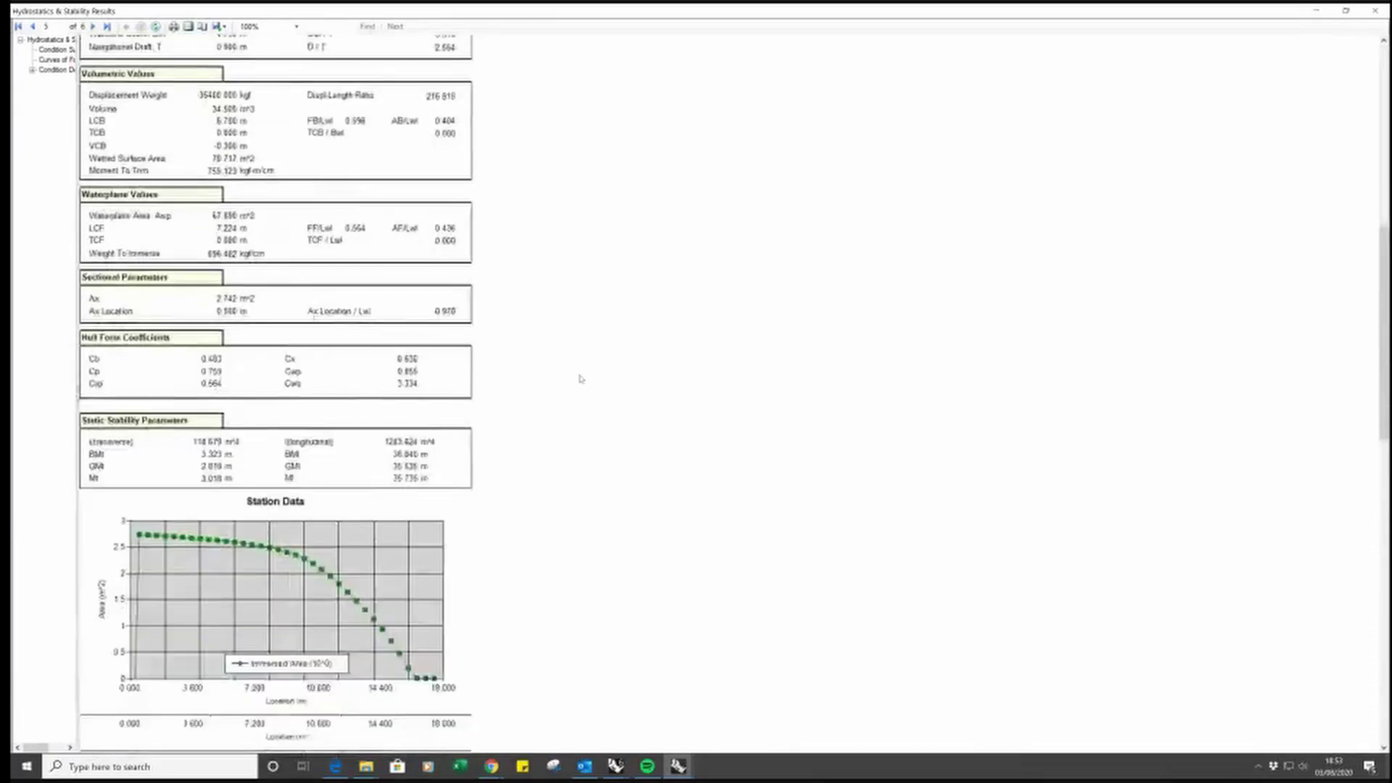
scroll(576, 381, down, 2)
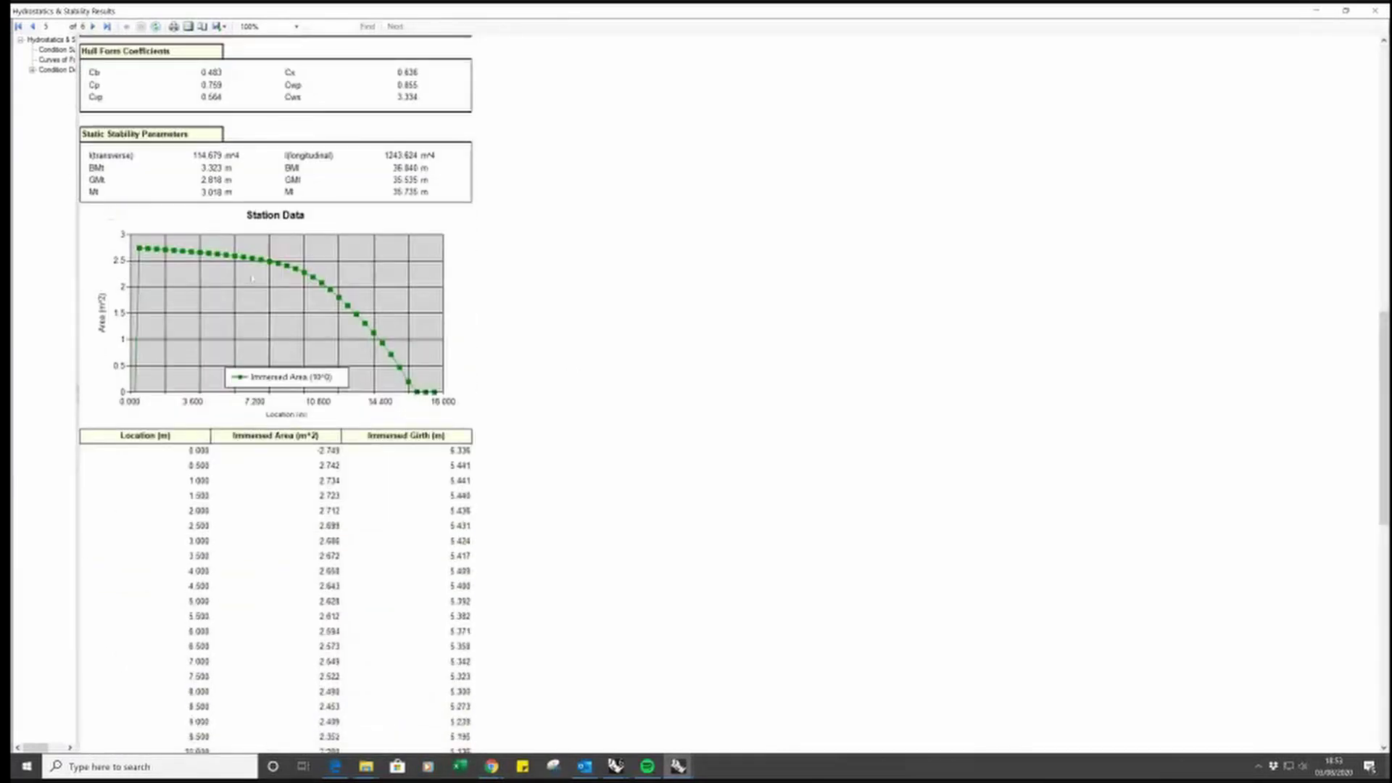
scroll(728, 374, down, 10)
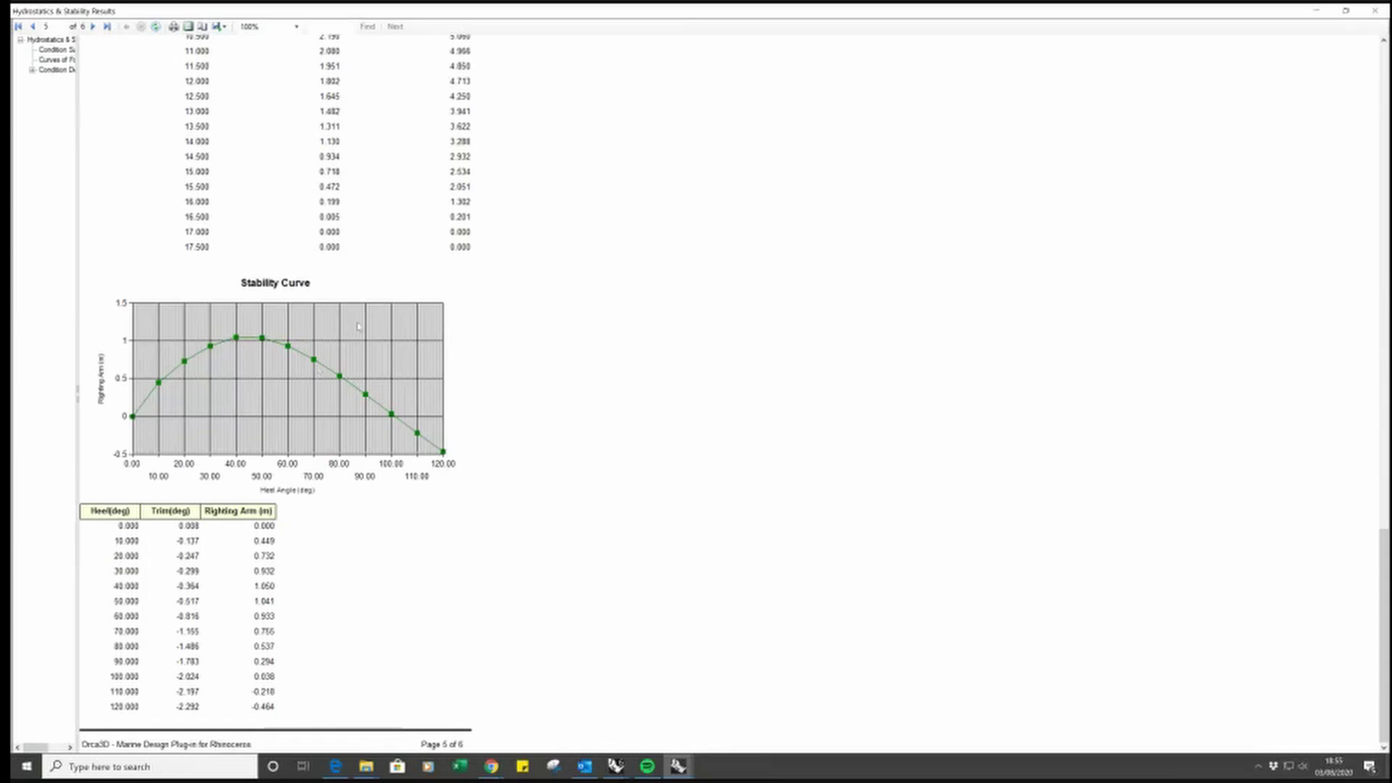
scroll(357, 323, down, 2)
scroll(357, 323, up, 2)
click(219, 26)
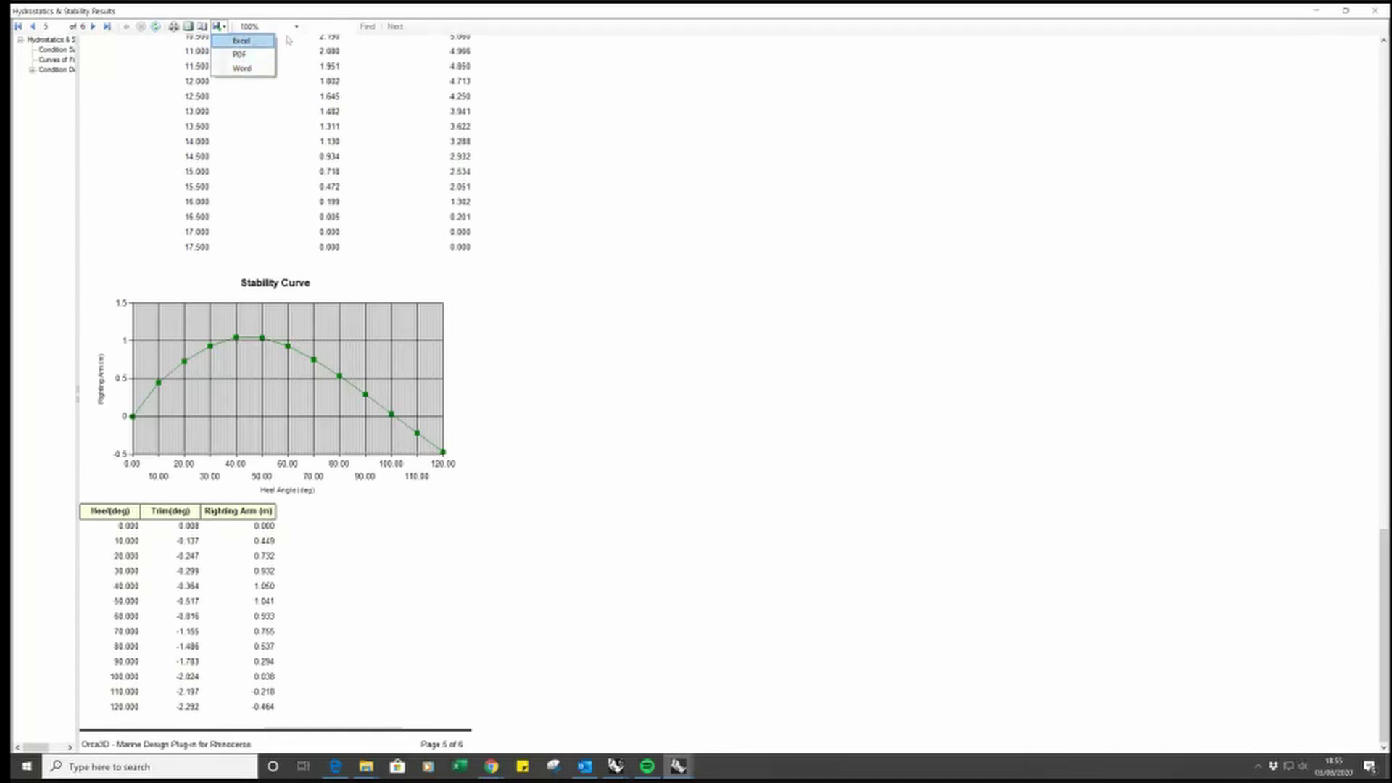
Close the results report and enable CSV file output in a new hydrostatics and stability analysis of the hull
click(1374, 11)
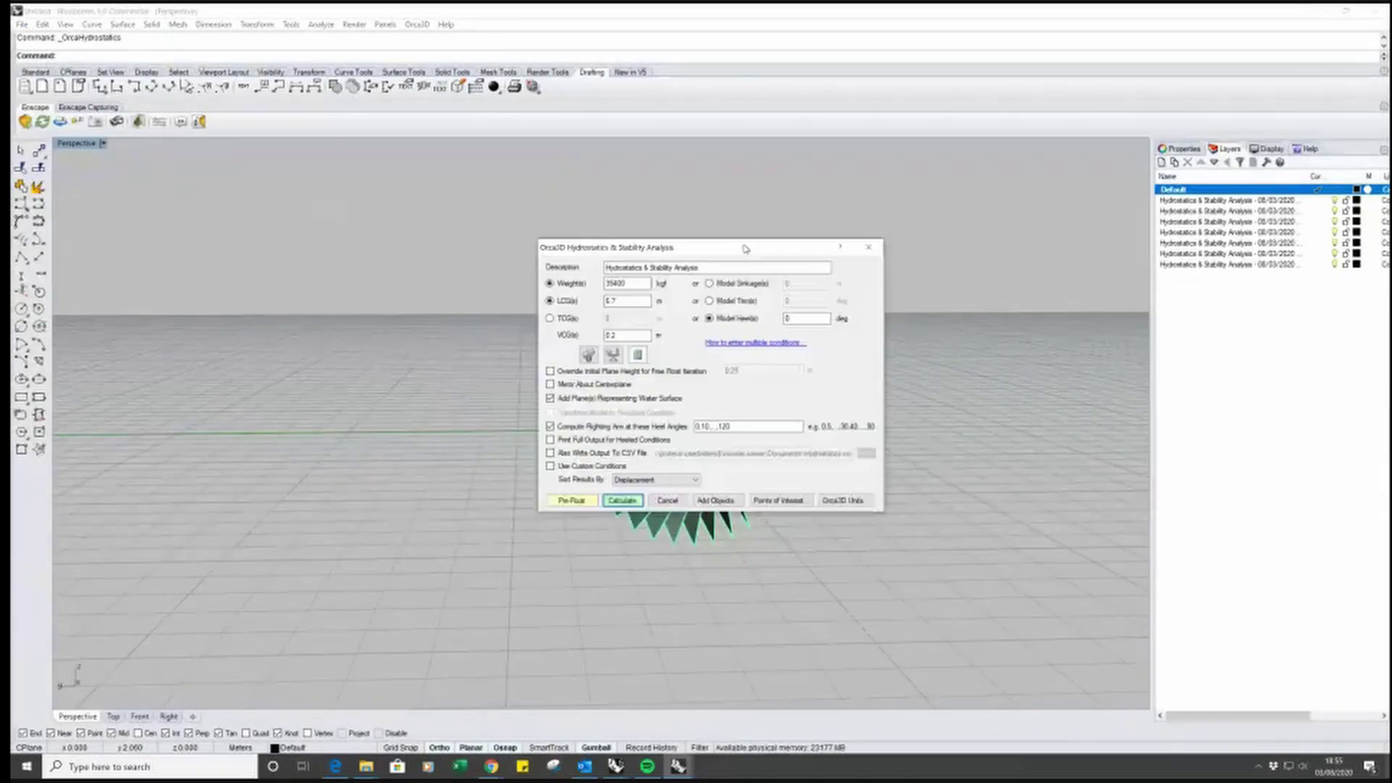
drag(745, 249, 662, 249)
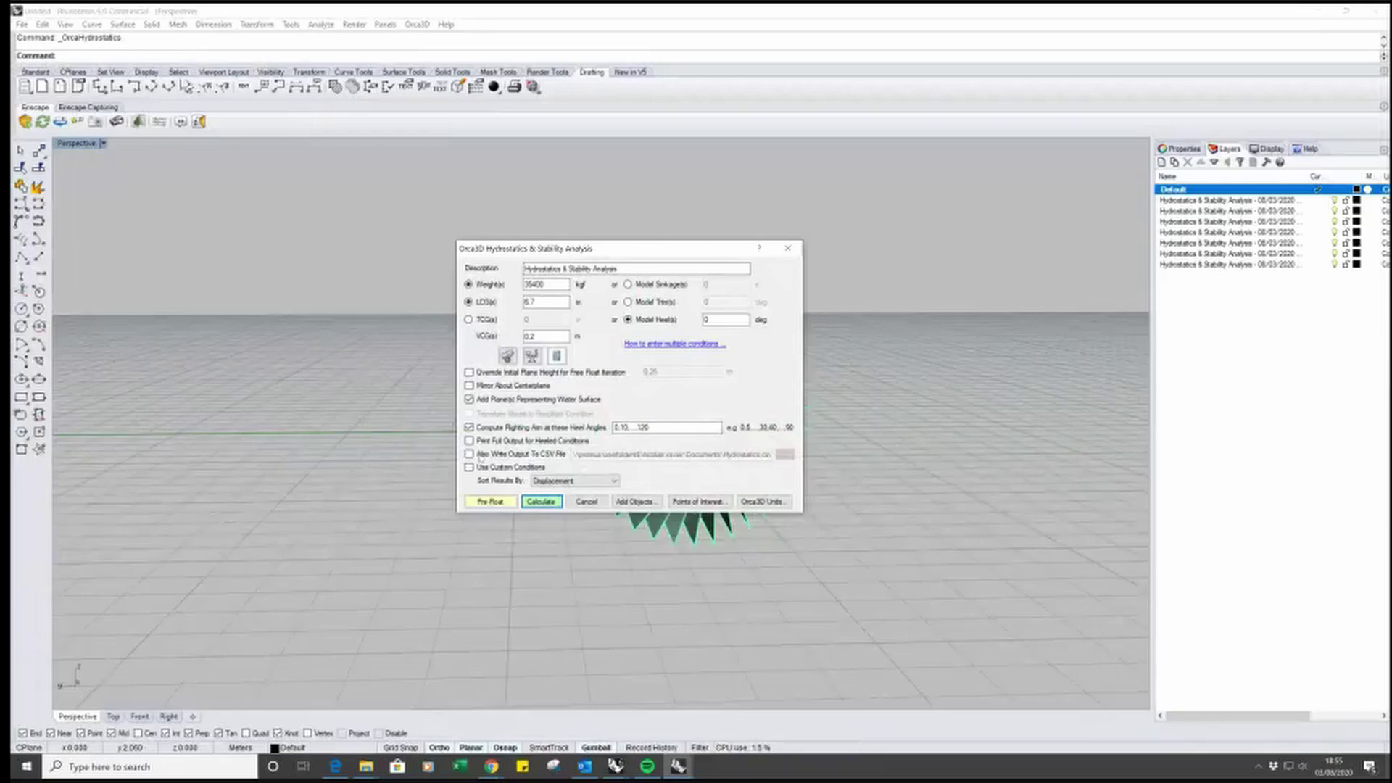
click(469, 455)
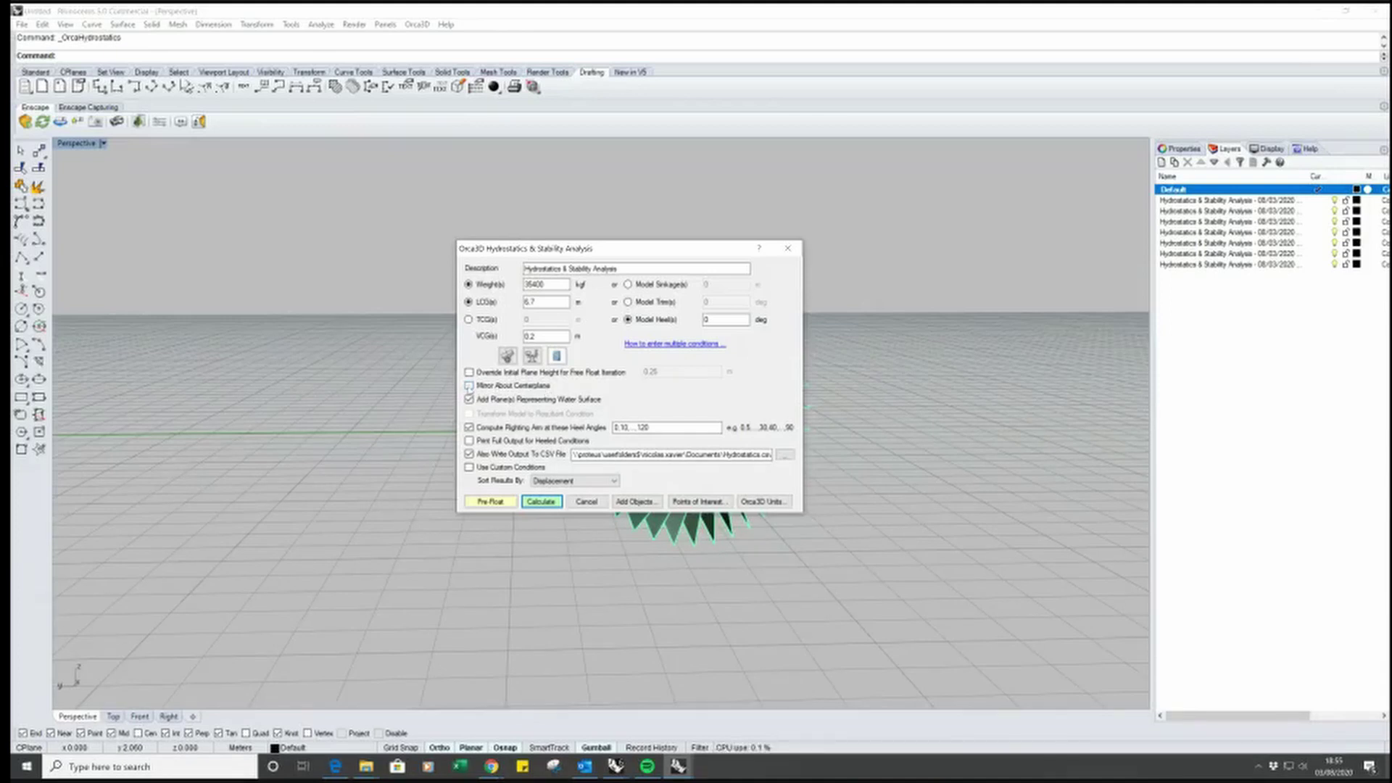
Turn on custom conditions for the analysis and repopulate them from the current weight and centre values
click(469, 386)
click(469, 467)
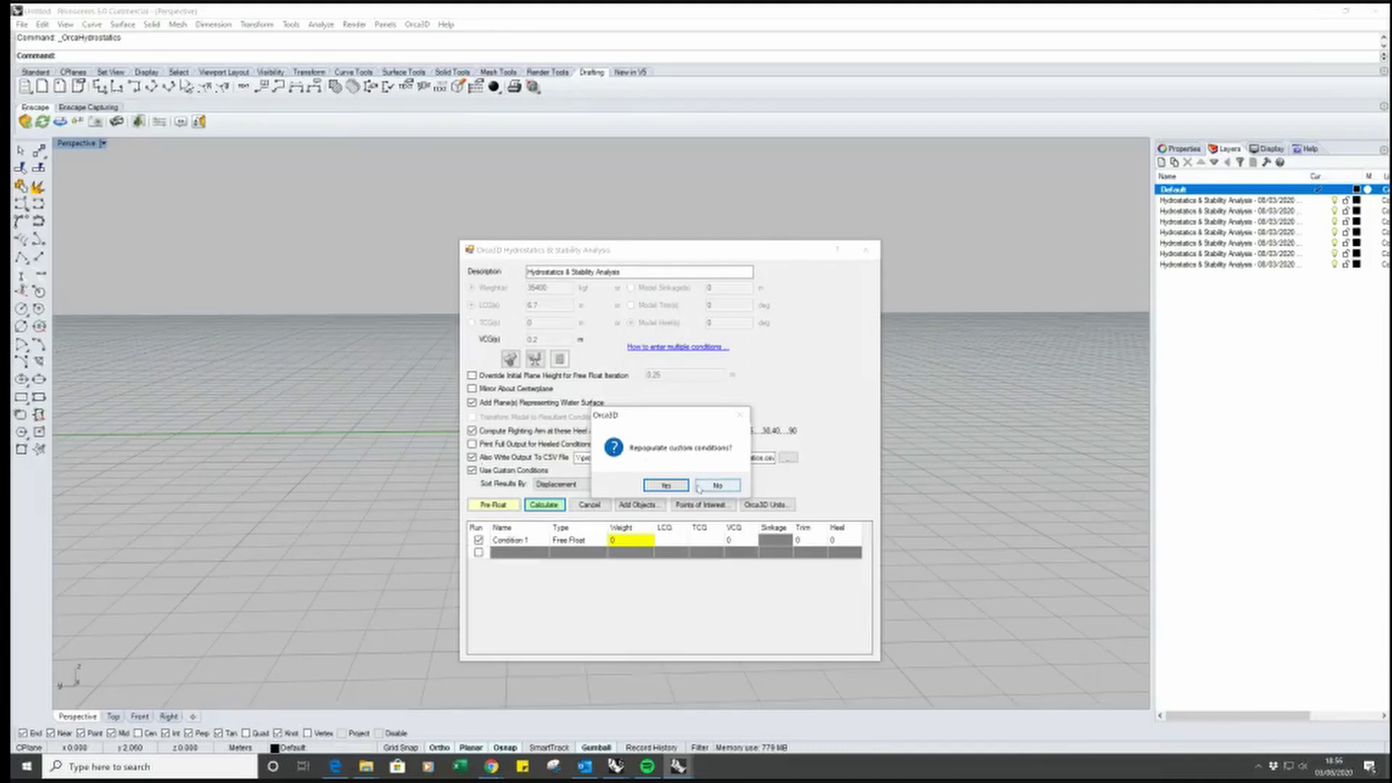
click(670, 486)
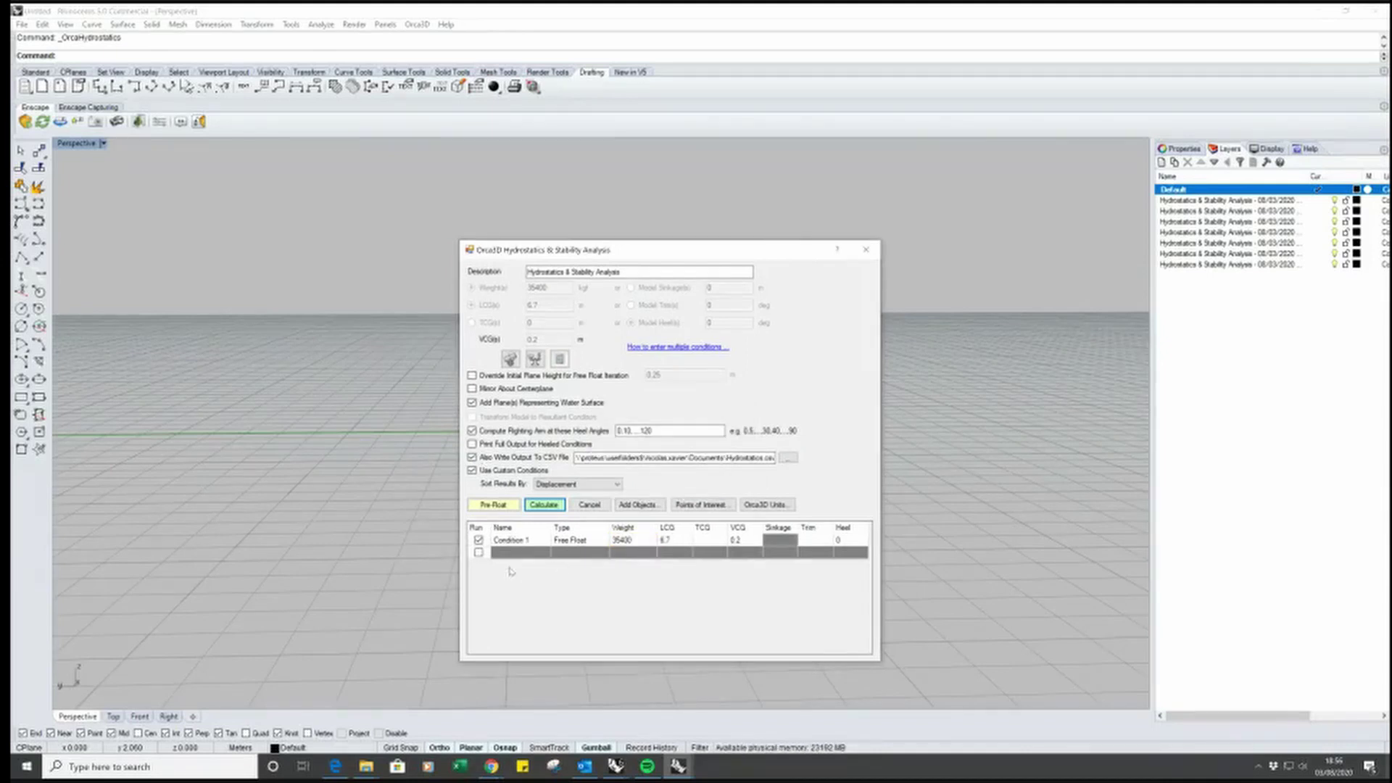
Try to add a second custom condition to the table below Condition 1
click(478, 553)
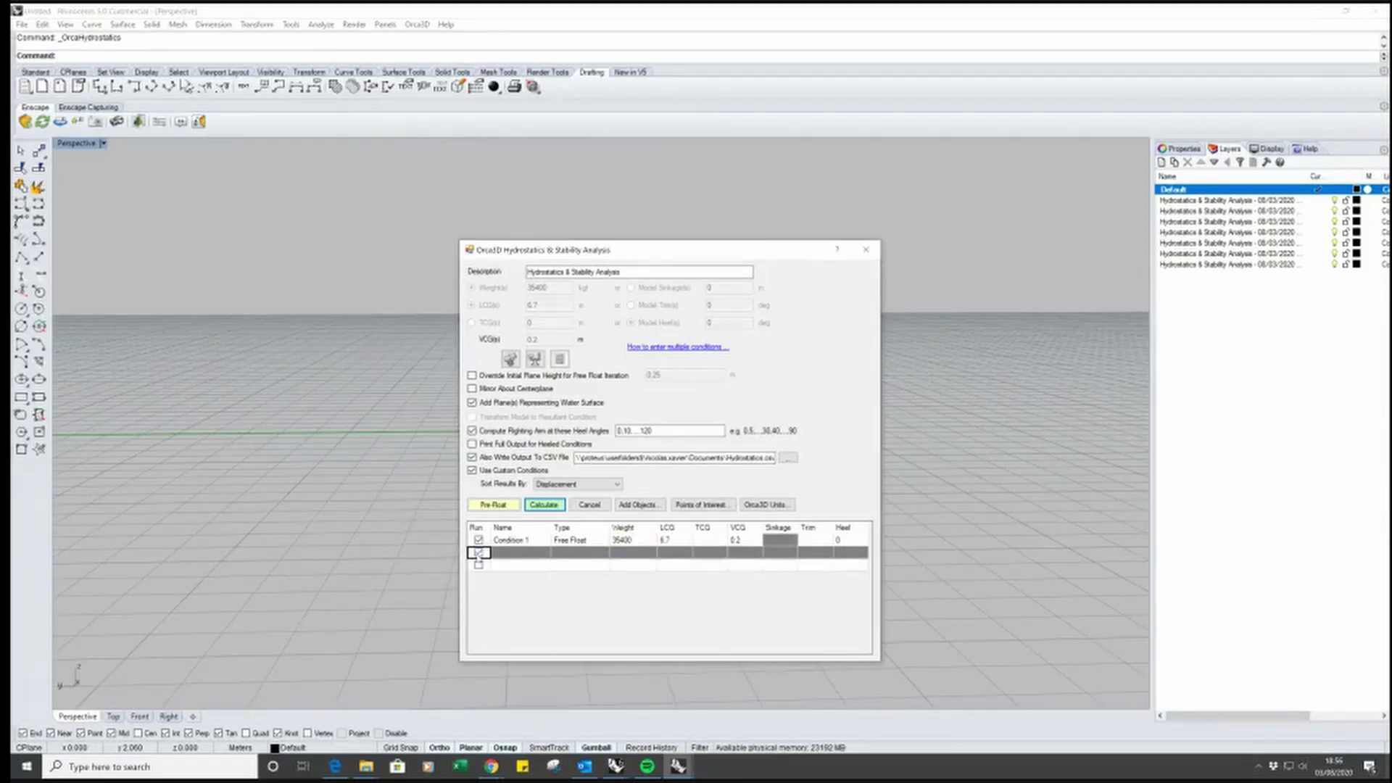
click(478, 553)
key(Return)
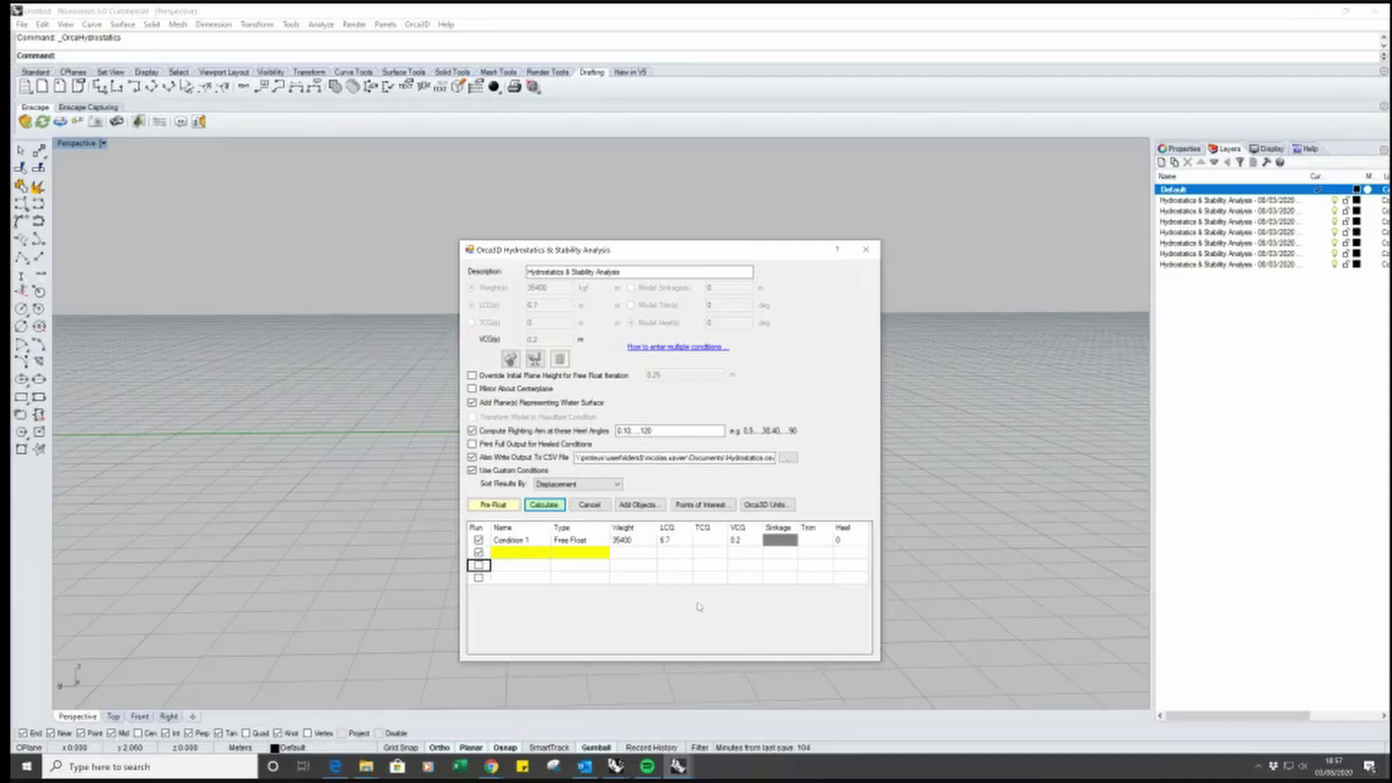
click(644, 566)
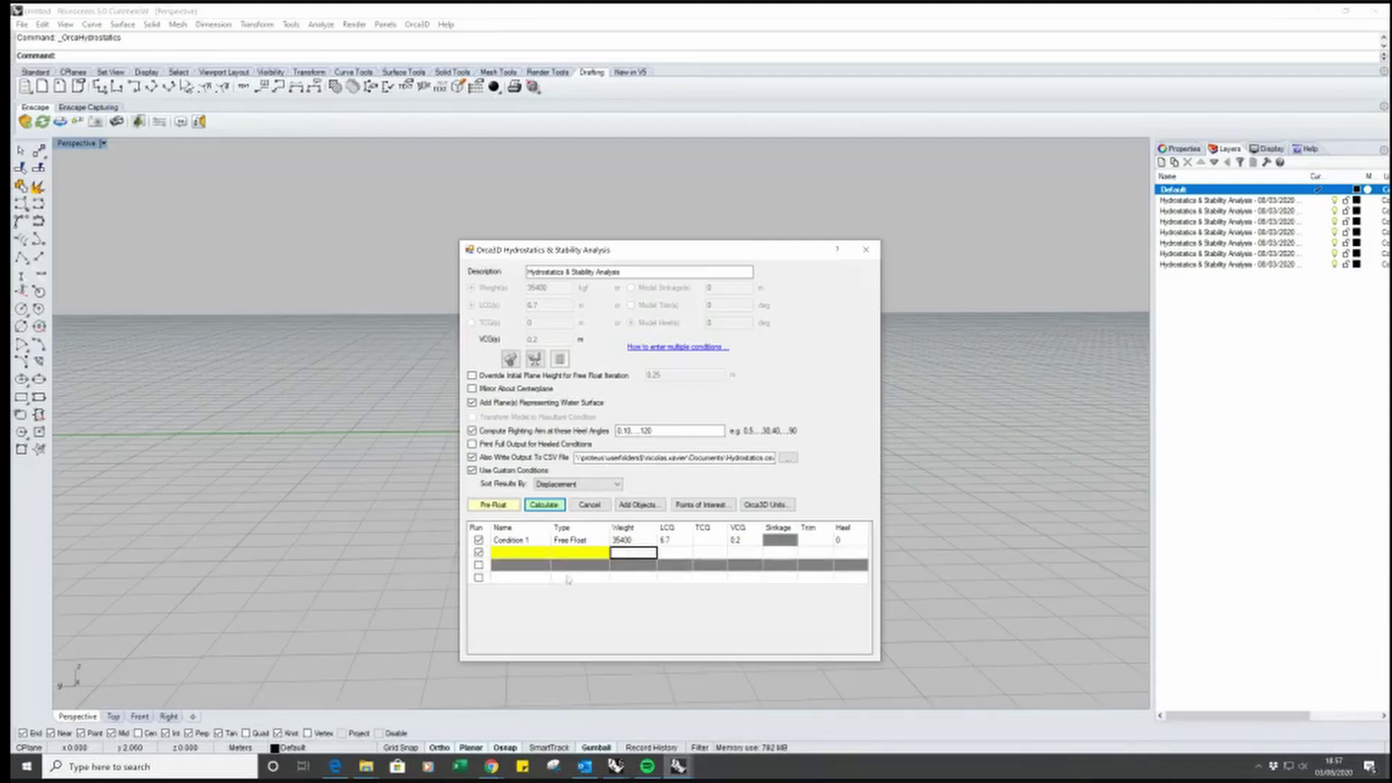
click(747, 564)
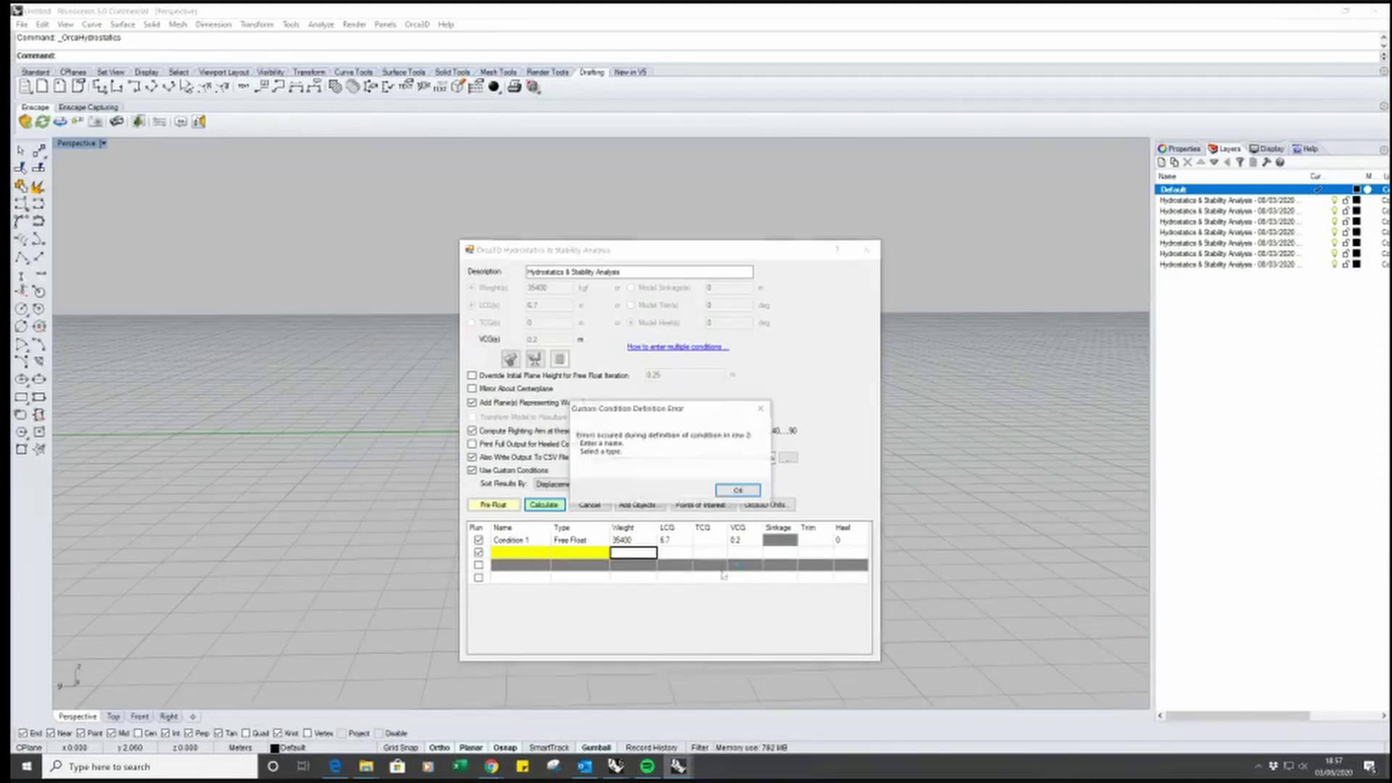
click(737, 492)
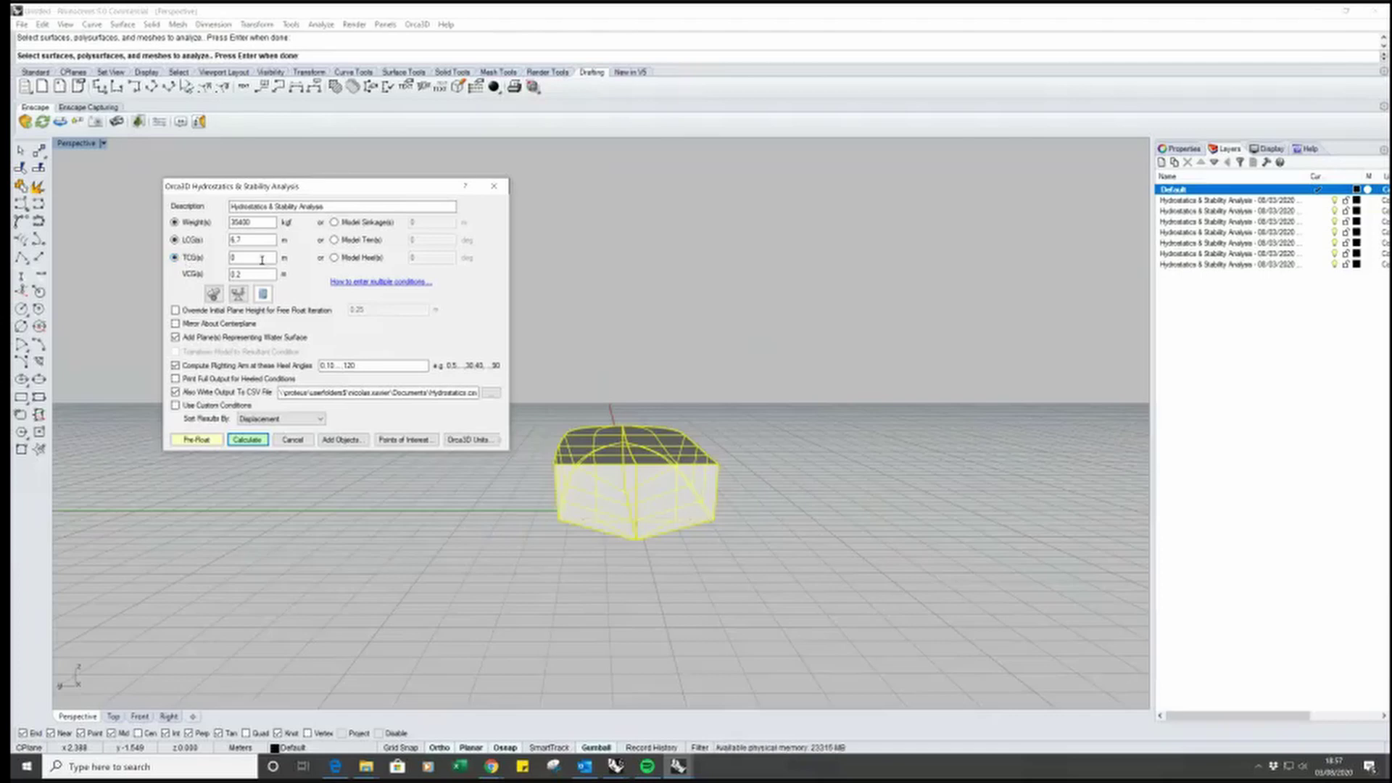
Run the hull's stability analysis with a TCG of 0.05 m, writing the CSV output to the Desktop as aula
double_click(234, 257)
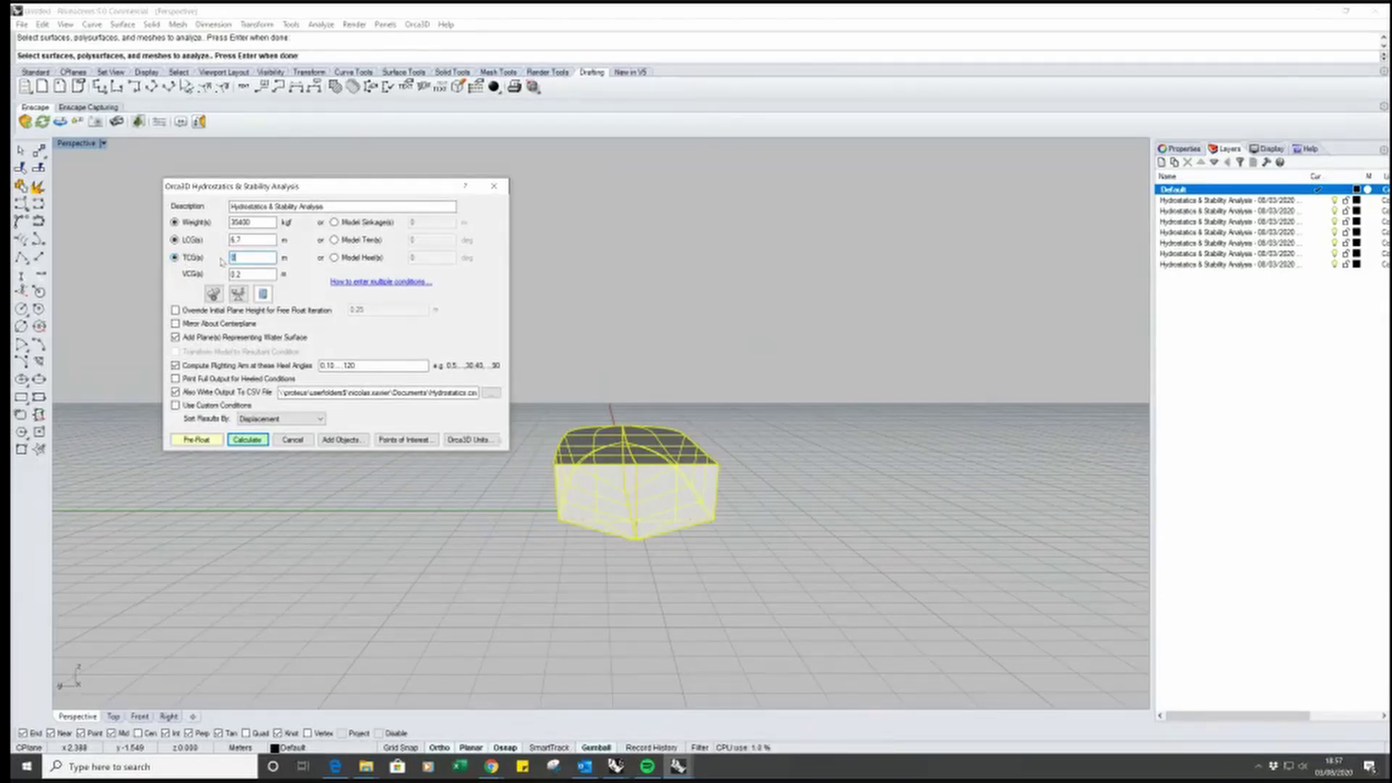
text(0.05)
click(492, 393)
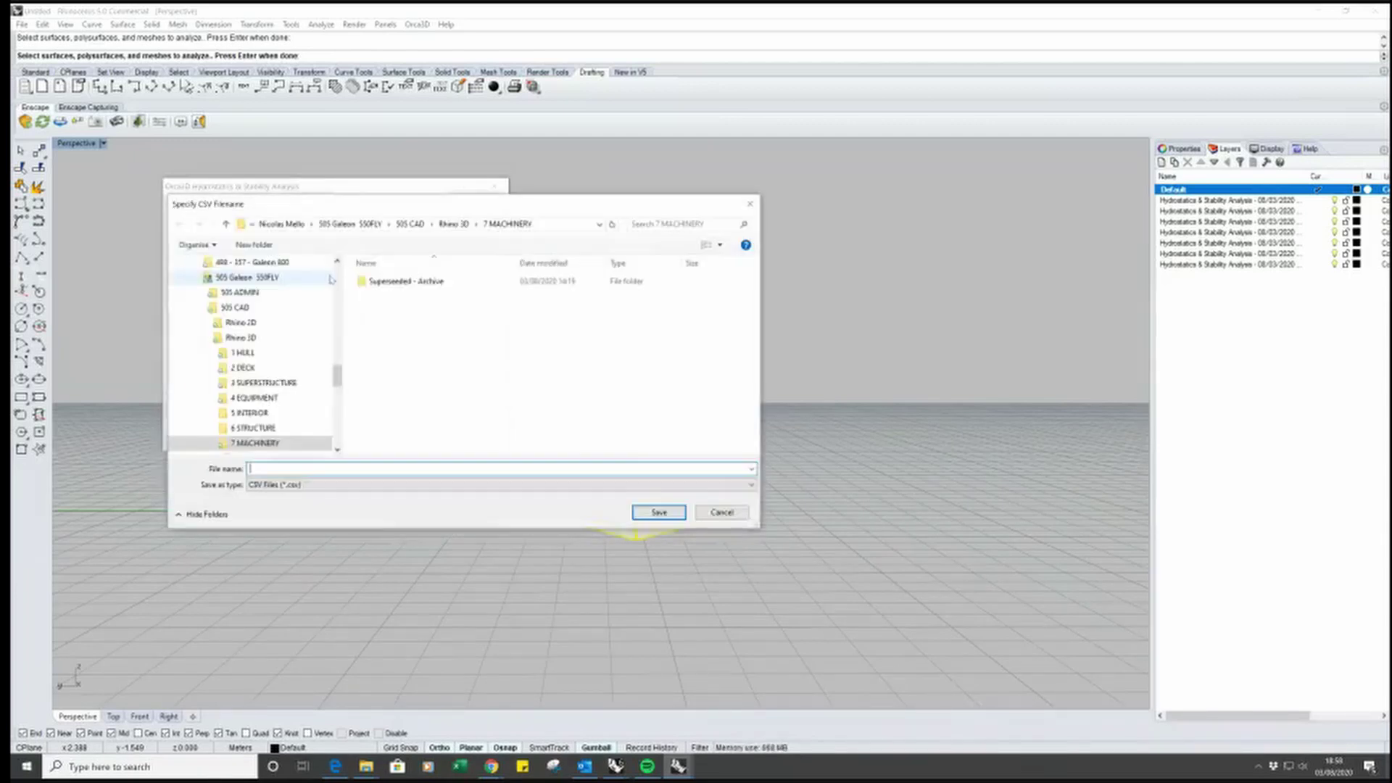
scroll(330, 294, up, 10)
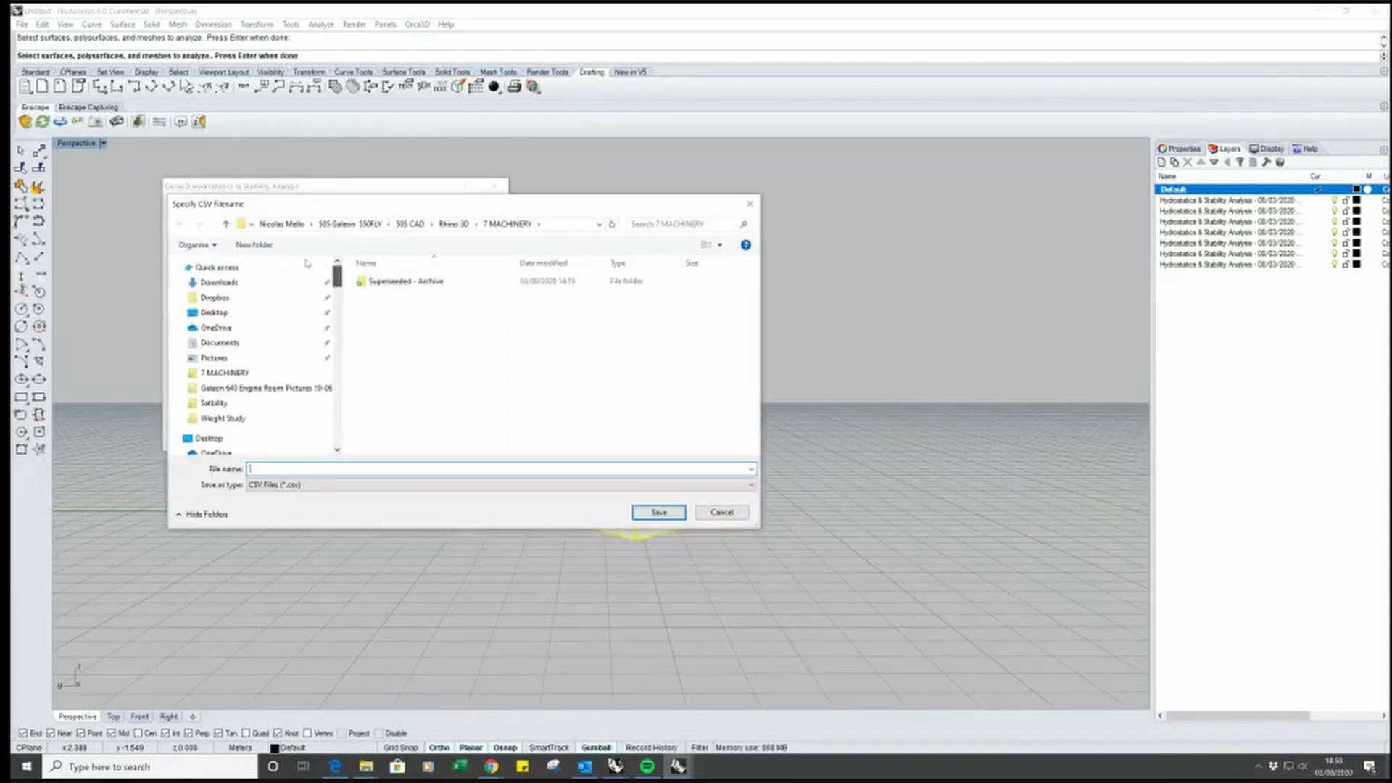
click(330, 311)
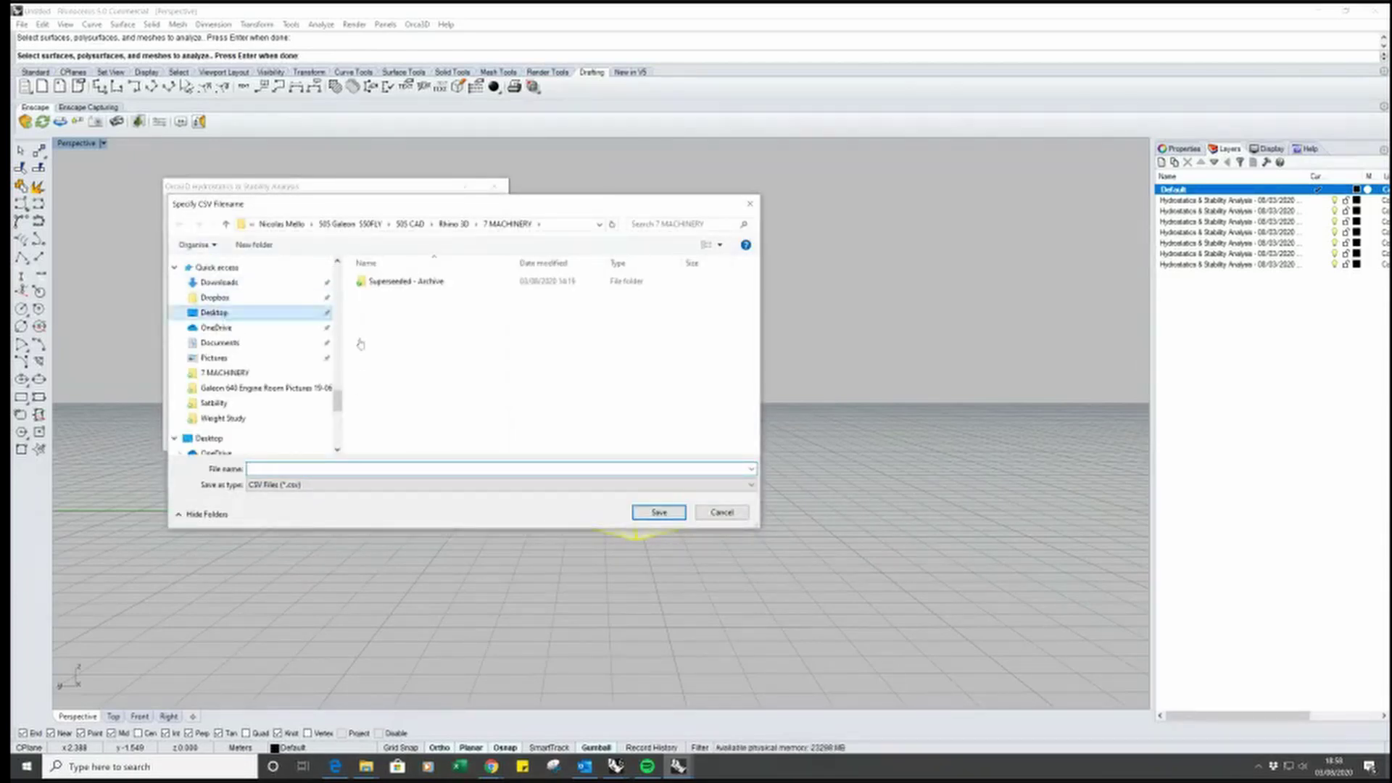
text(aula)
click(656, 511)
click(248, 440)
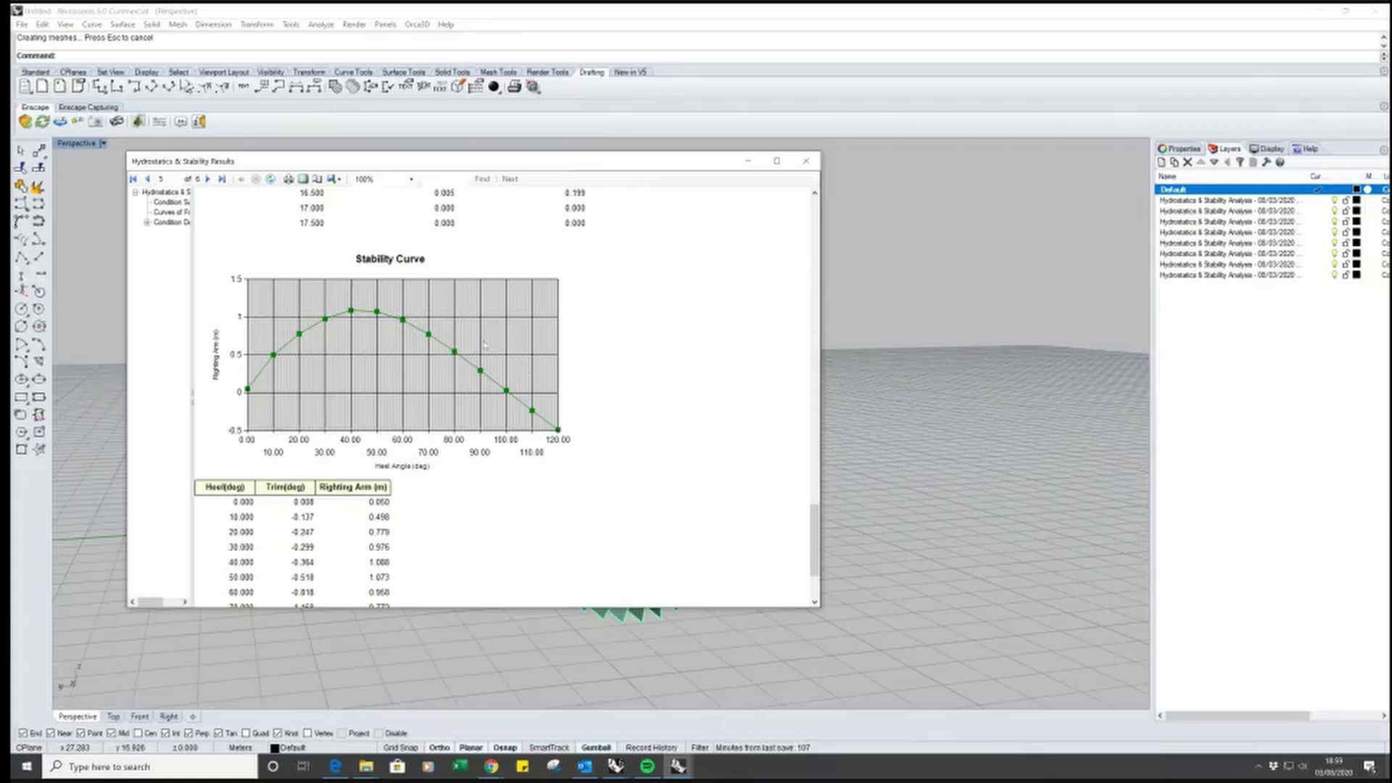
Close the results report and examine the exported aula.csv in Excel down to the stability data, widening column A for readability
key(alt+F4)
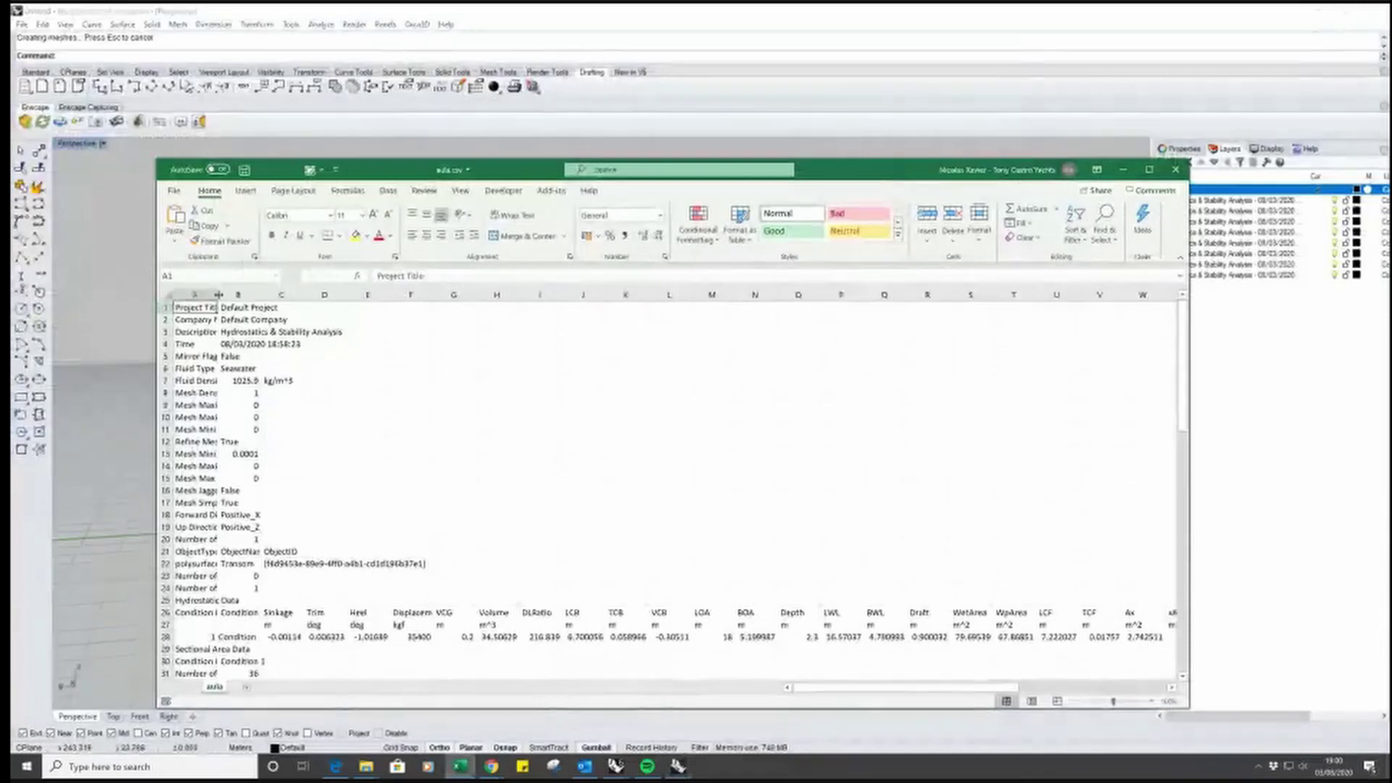
drag(218, 295, 467, 294)
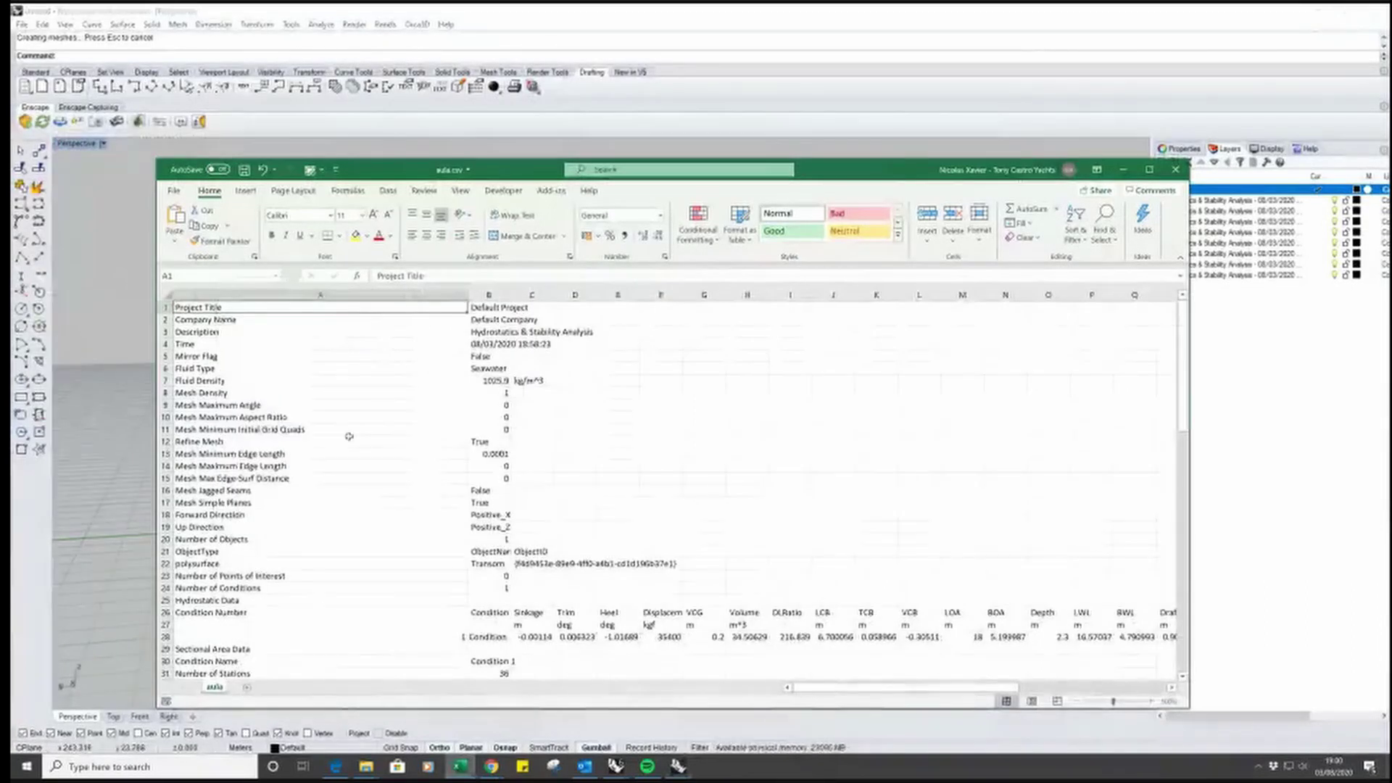
scroll(352, 482, down, 5)
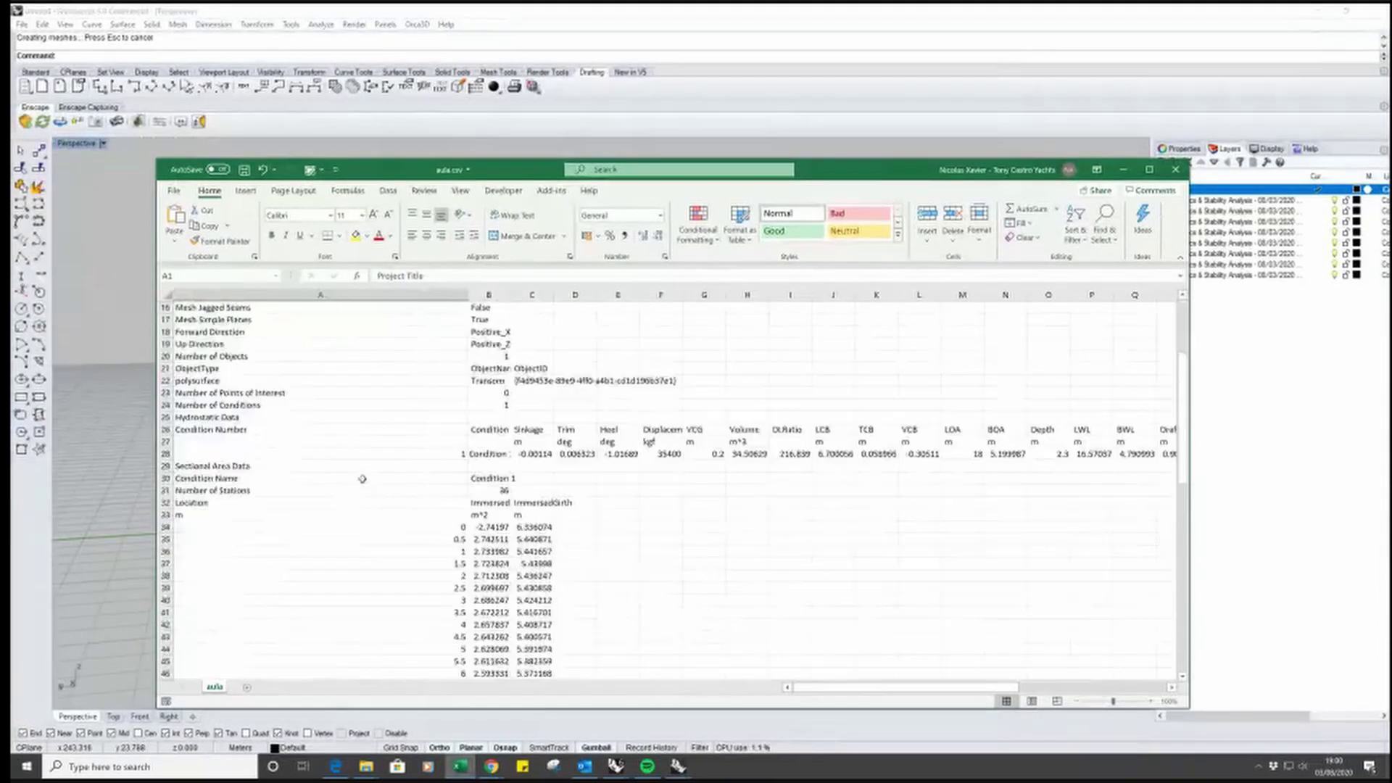
scroll(365, 474, down, 20)
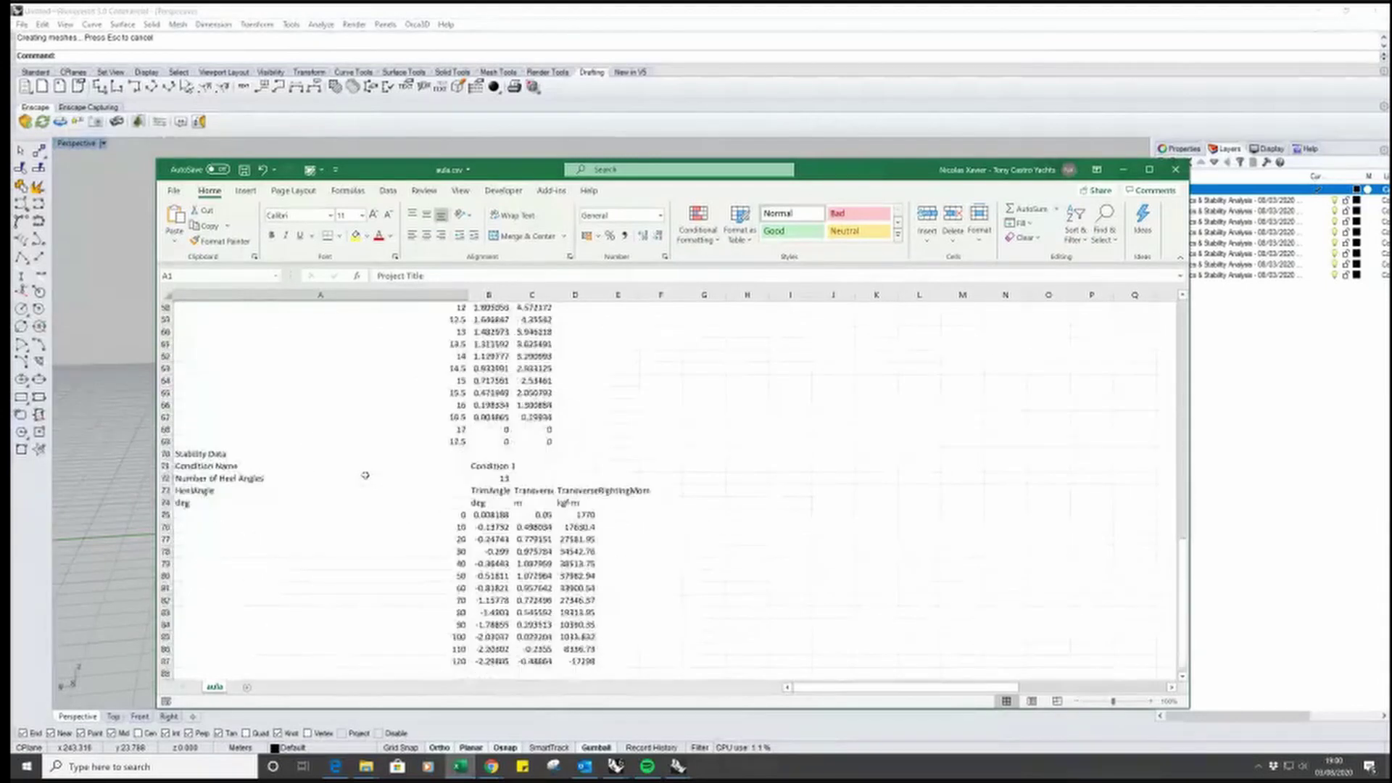
scroll(365, 475, up, 9)
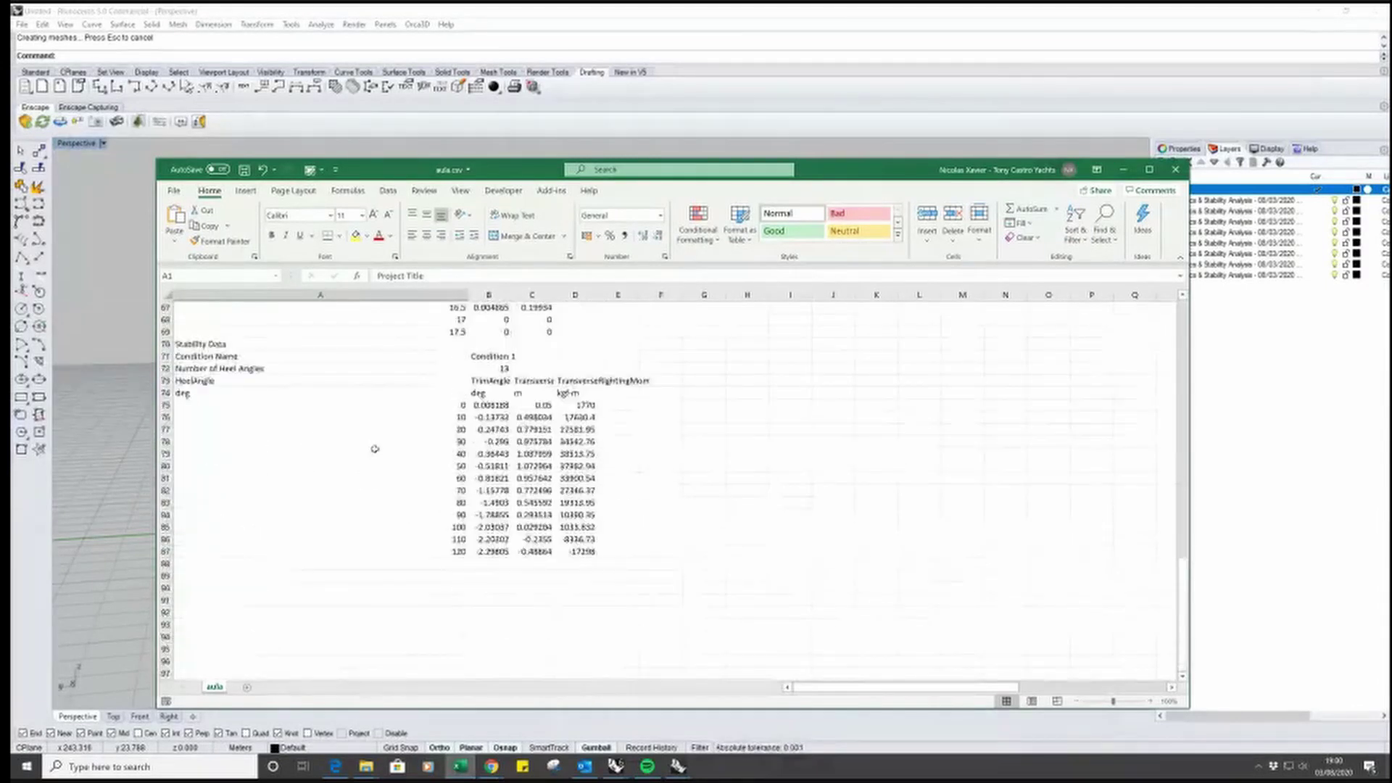
scroll(375, 450, up, 5)
Inspect the sectional area data in aula.csv and close the file without saving changes
drag(471, 435, 608, 533)
click(593, 402)
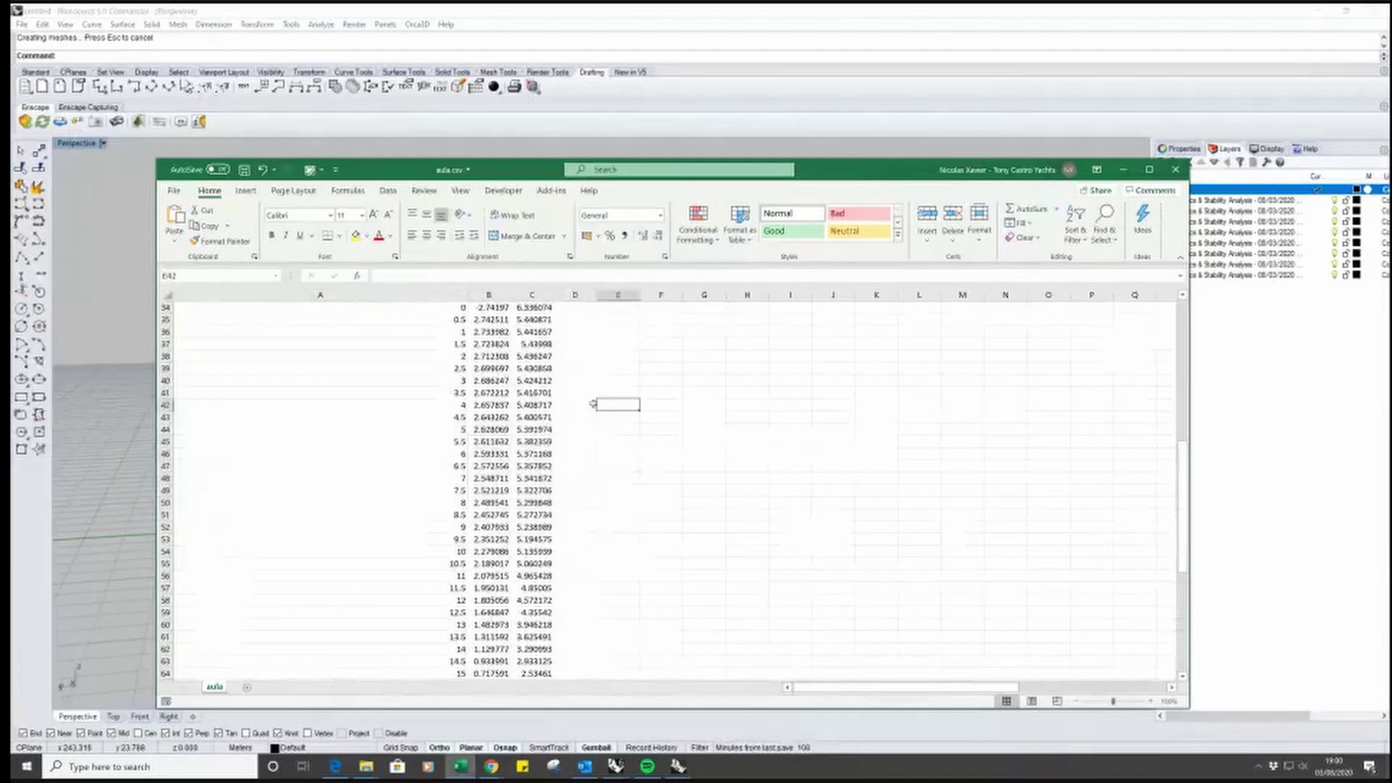
click(523, 403)
click(1174, 169)
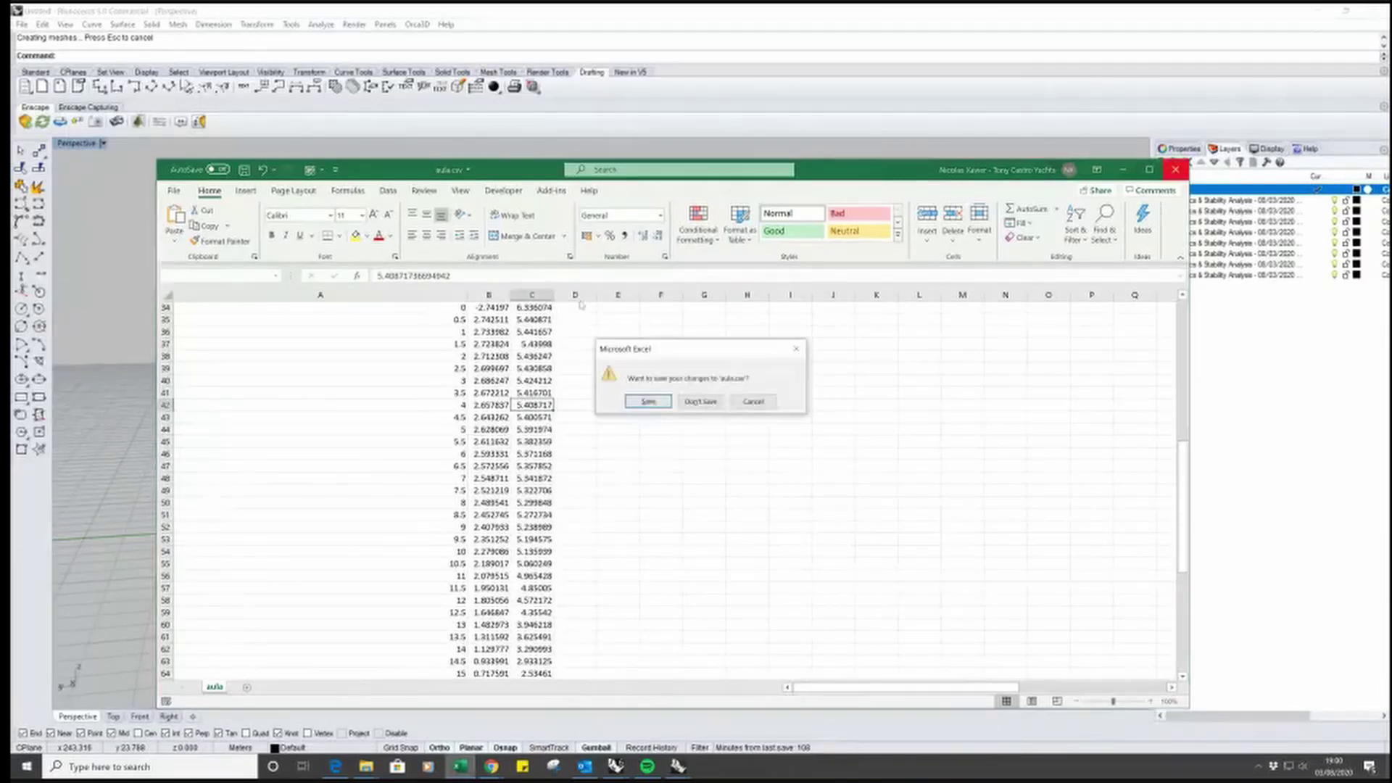
click(701, 401)
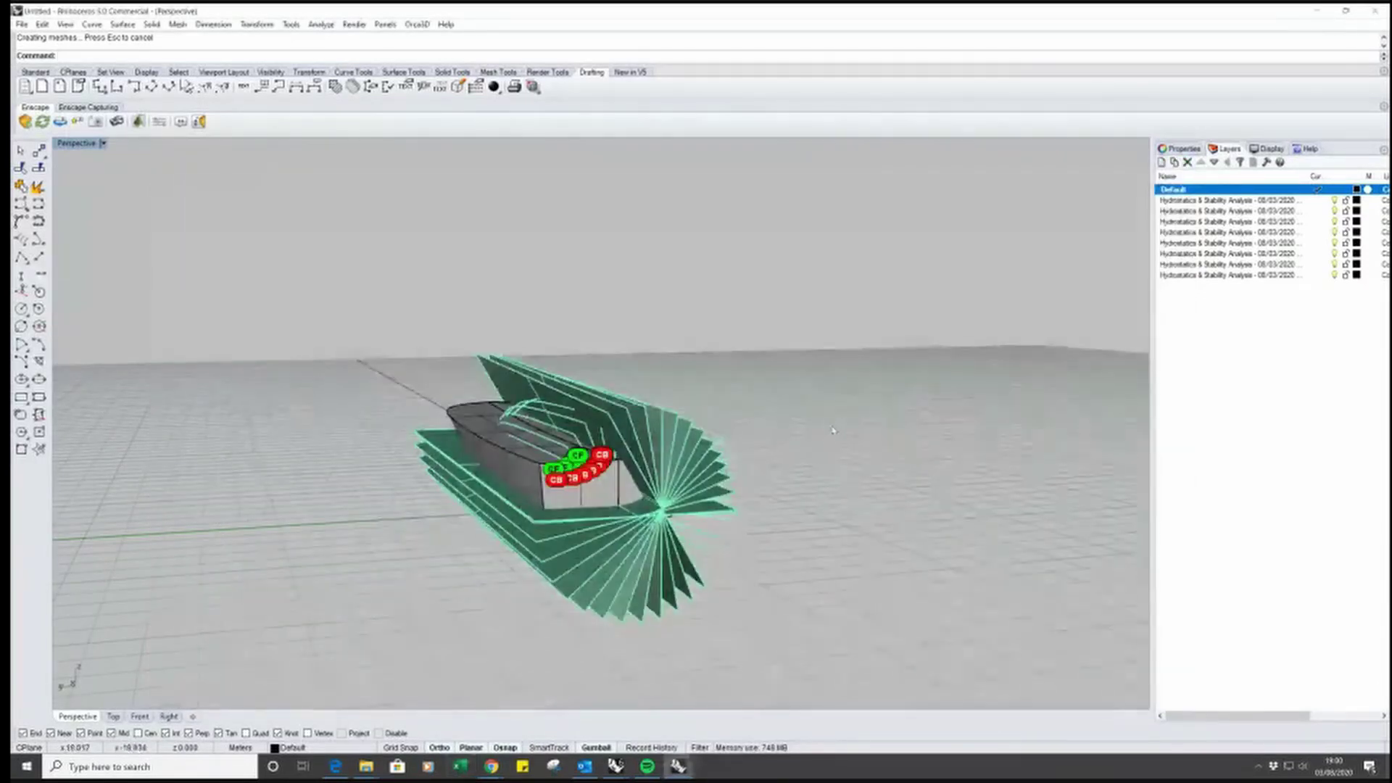
Delete the heeled water planes, centre markers and all analysis layers, keeping only the hull on the Default layer
right_drag(725, 467, 691, 540)
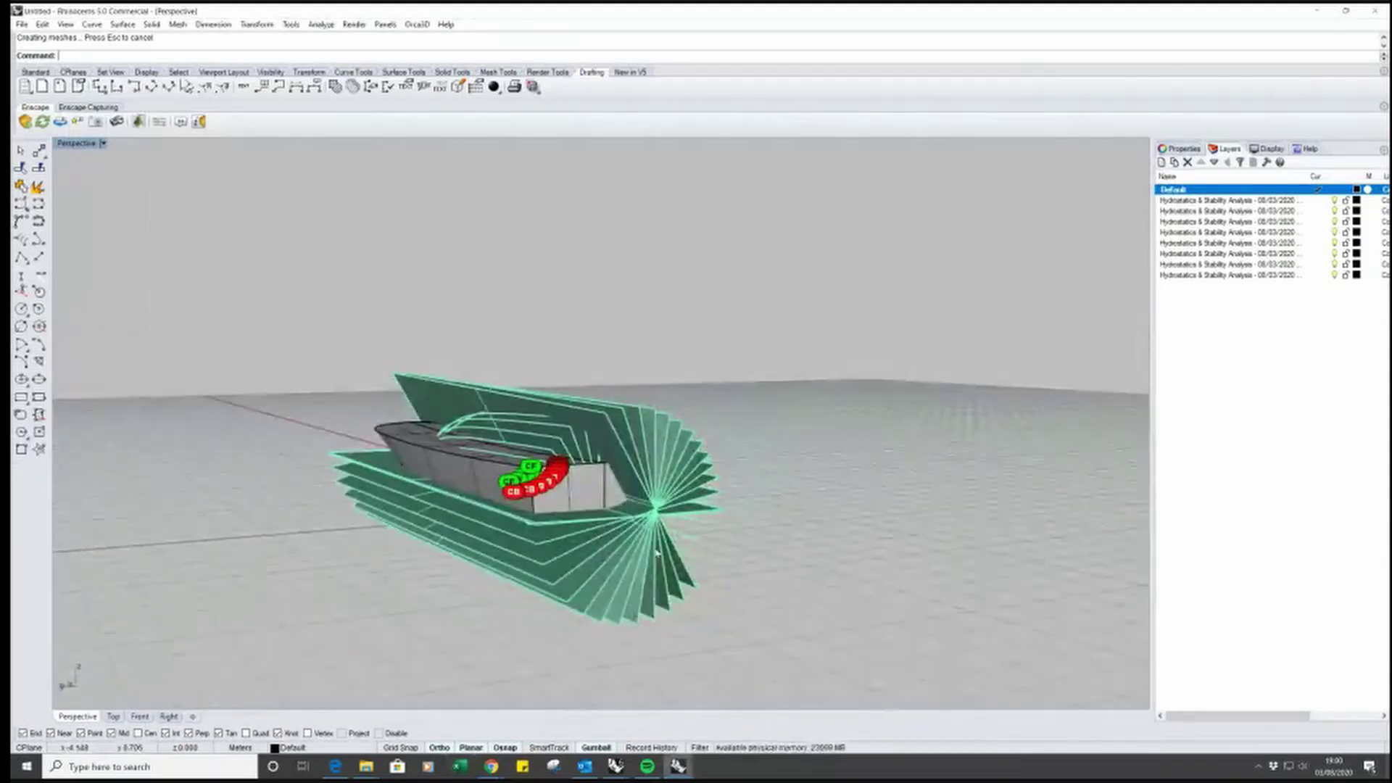
right_drag(764, 367, 627, 371)
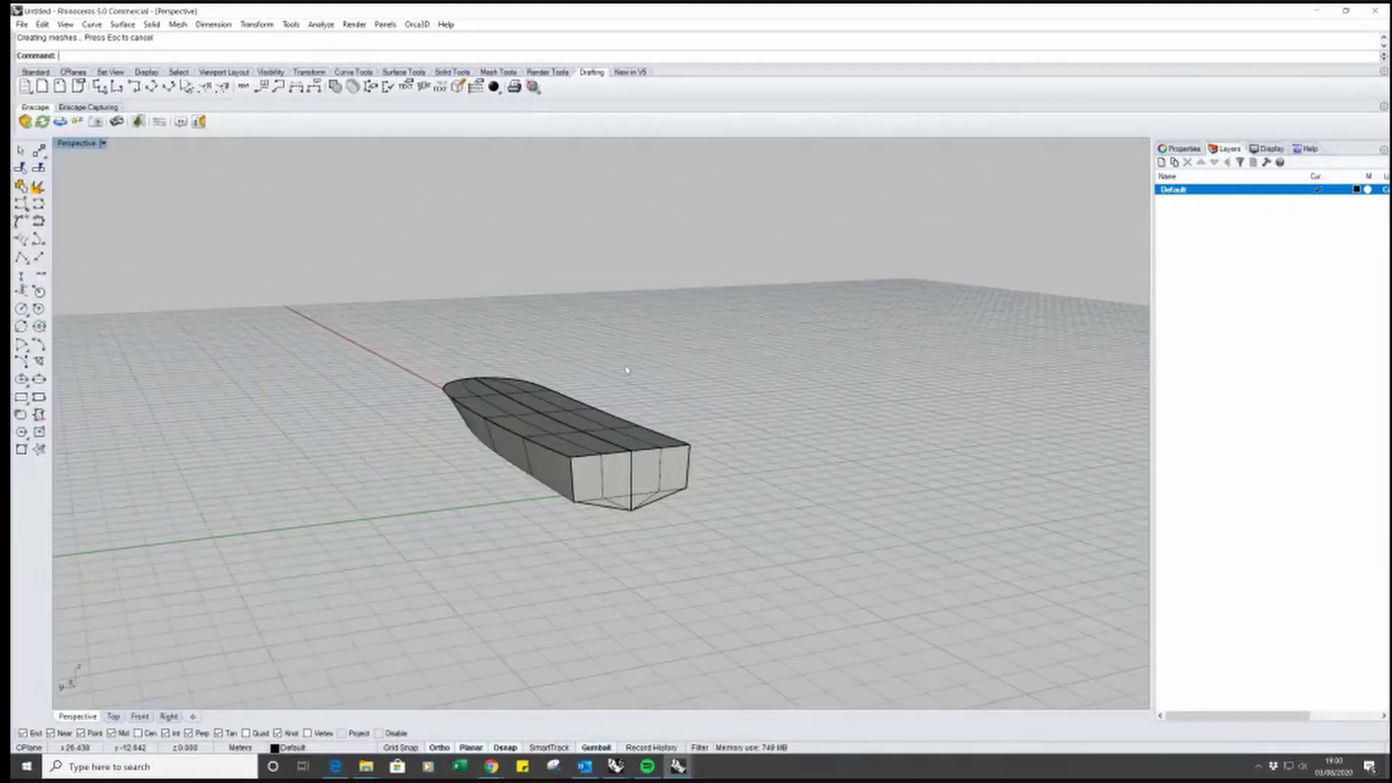
Add an Orca3D stability point of interest at the origin and mark it as a downflooding point
click(417, 24)
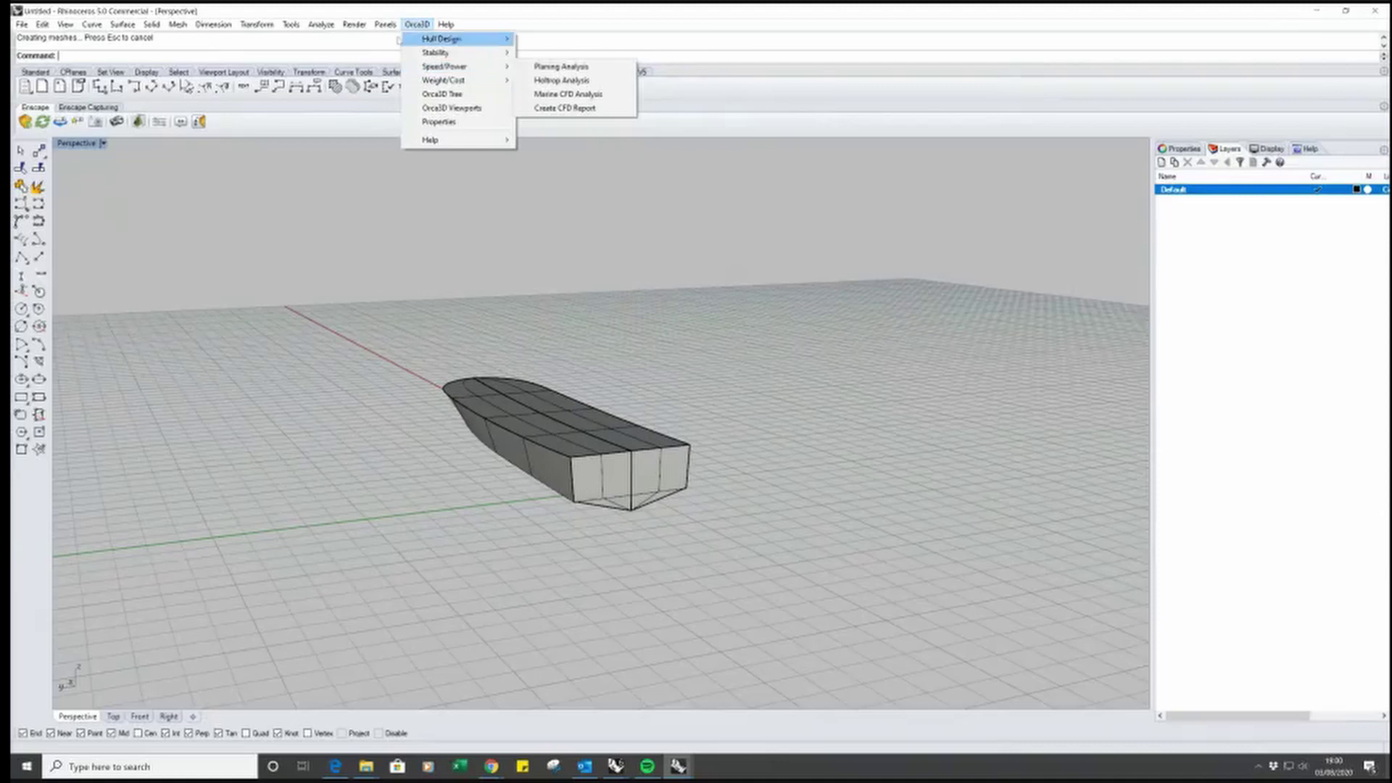
mouse_move(465, 56)
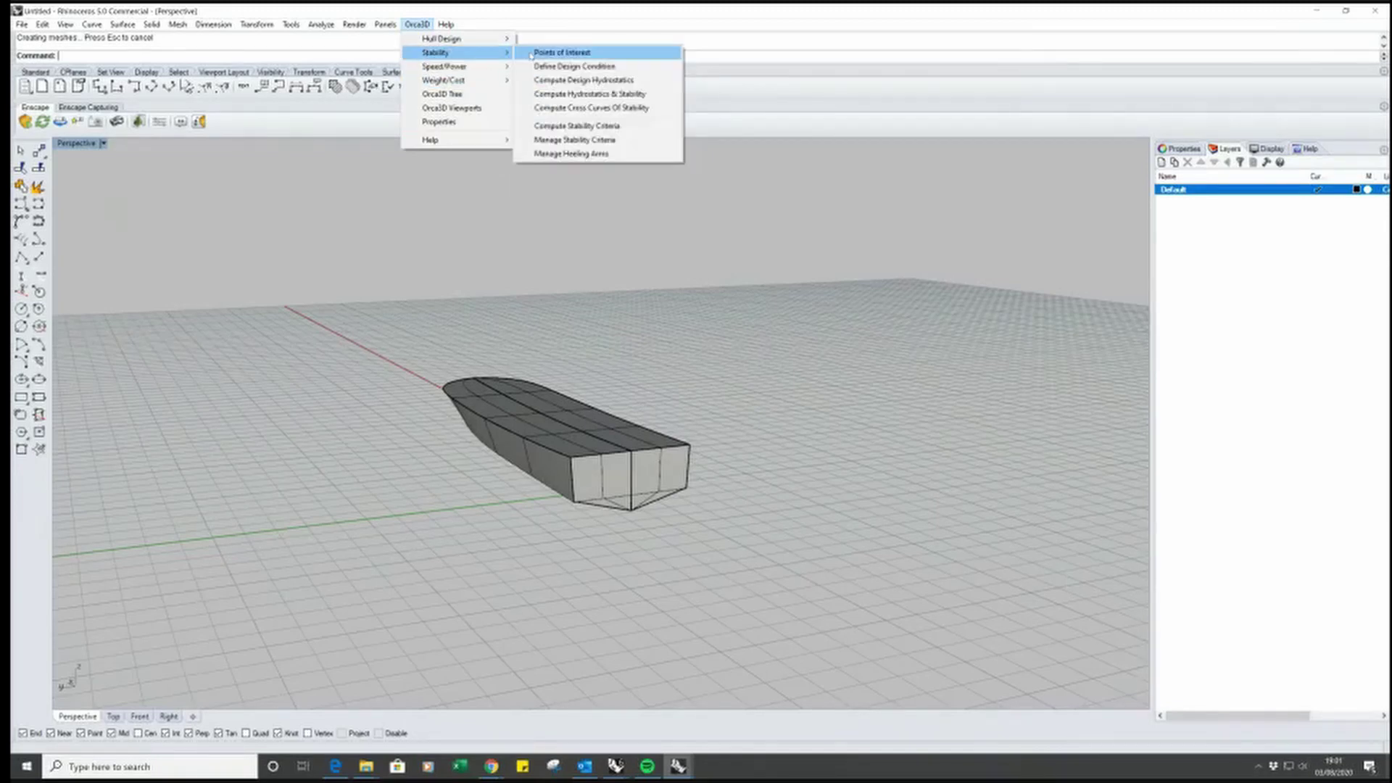
click(586, 53)
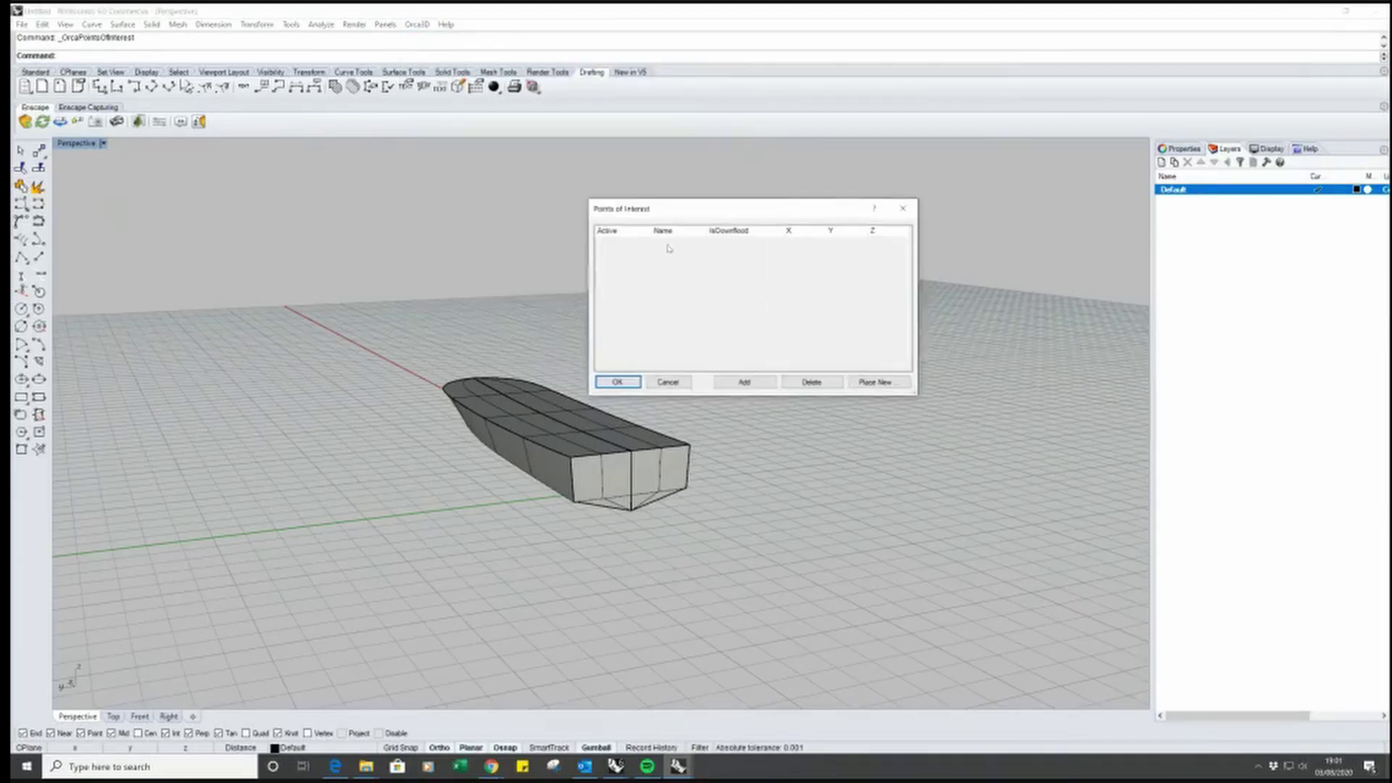
click(734, 382)
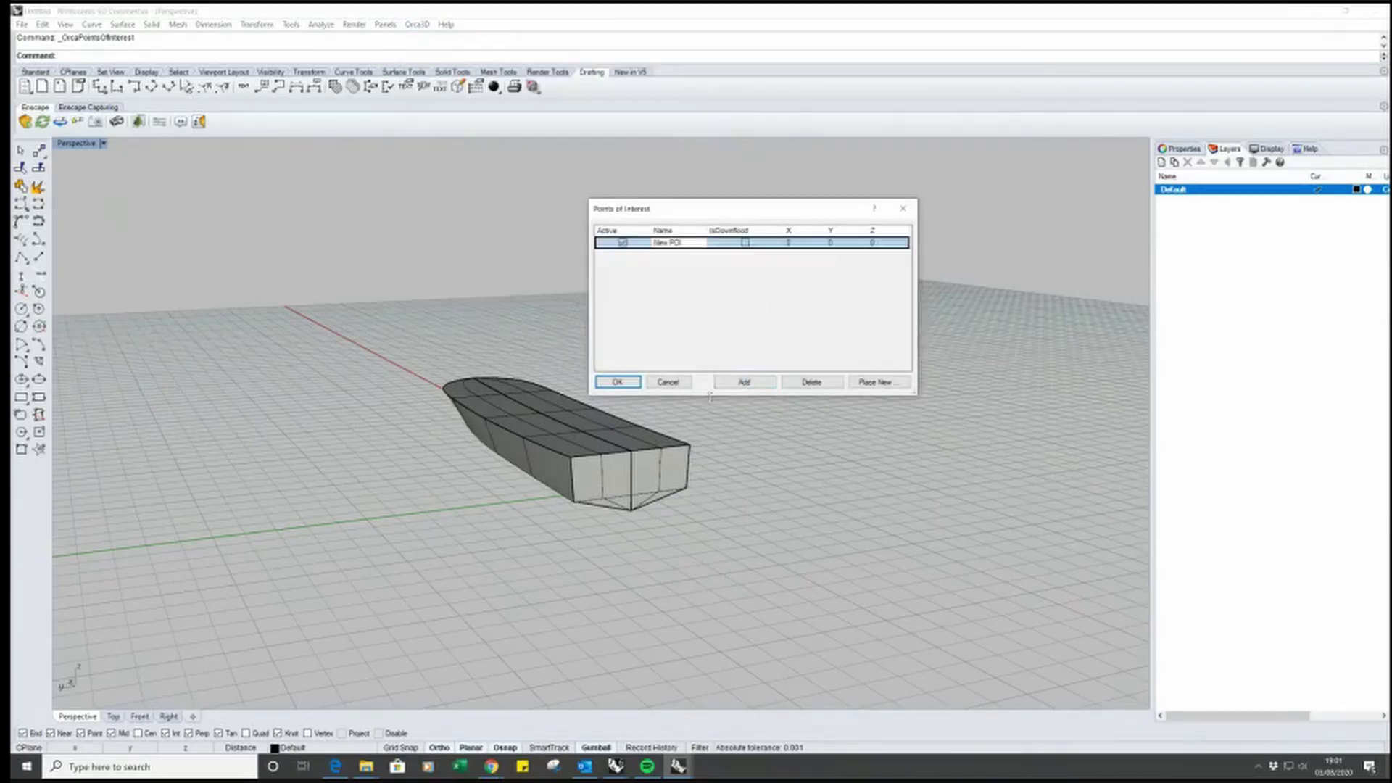
click(744, 242)
click(745, 242)
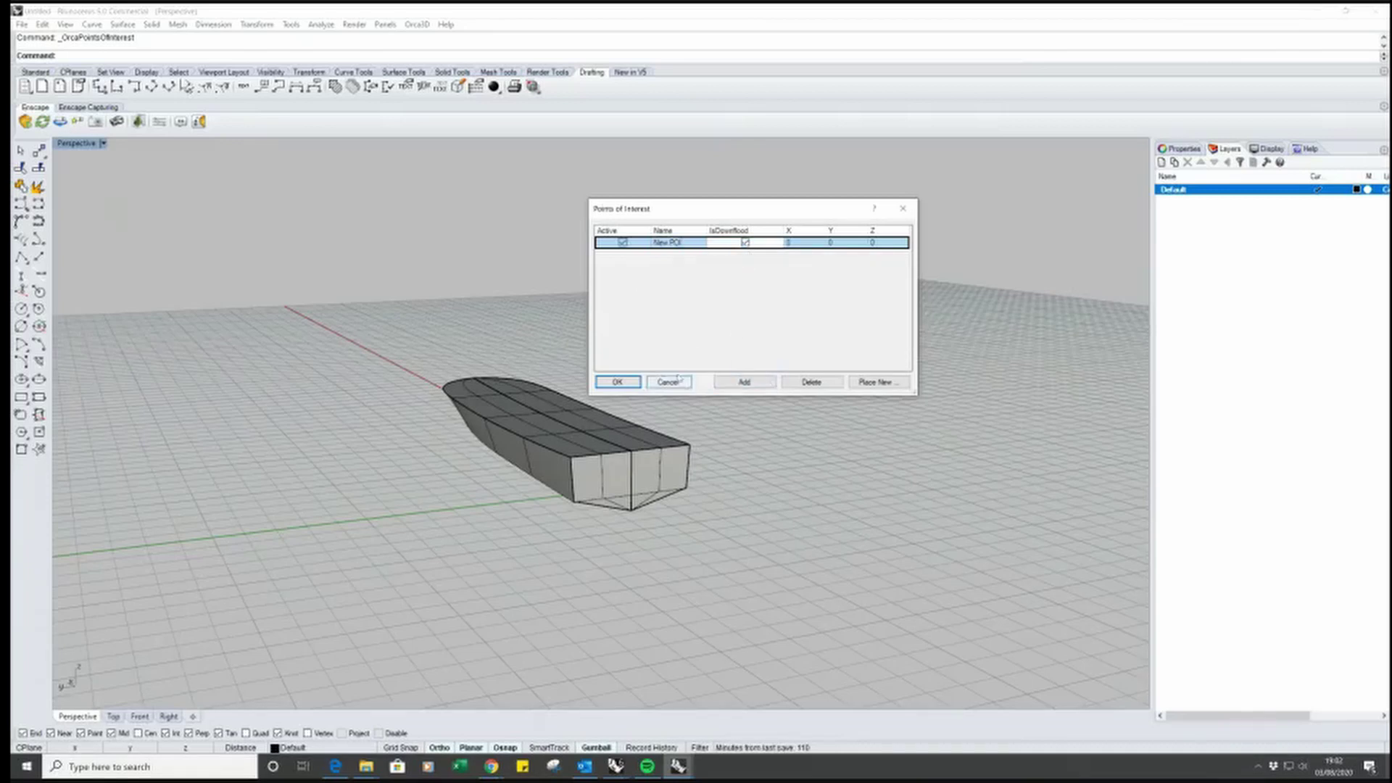
Place points of interest at the transom's two upper corners and mark both as downflooding points
click(874, 382)
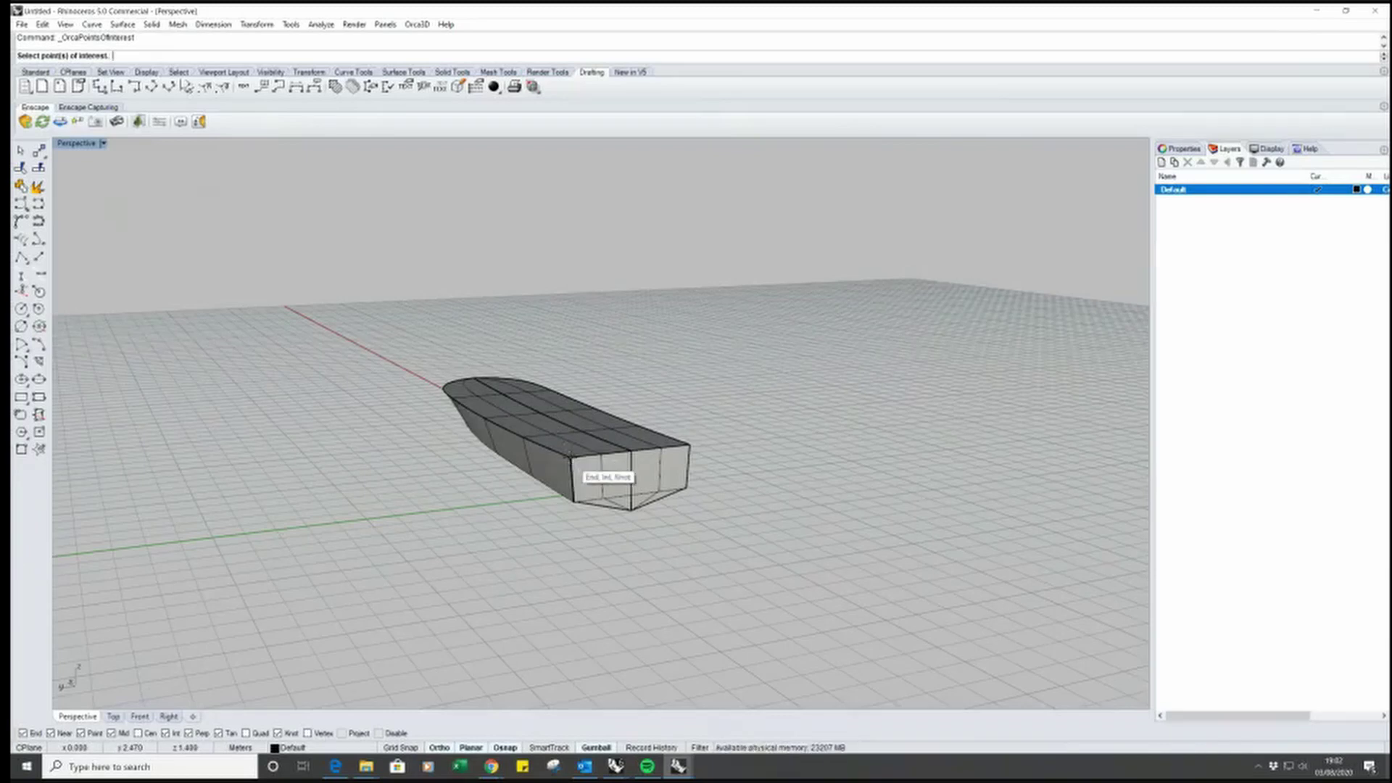
click(652, 476)
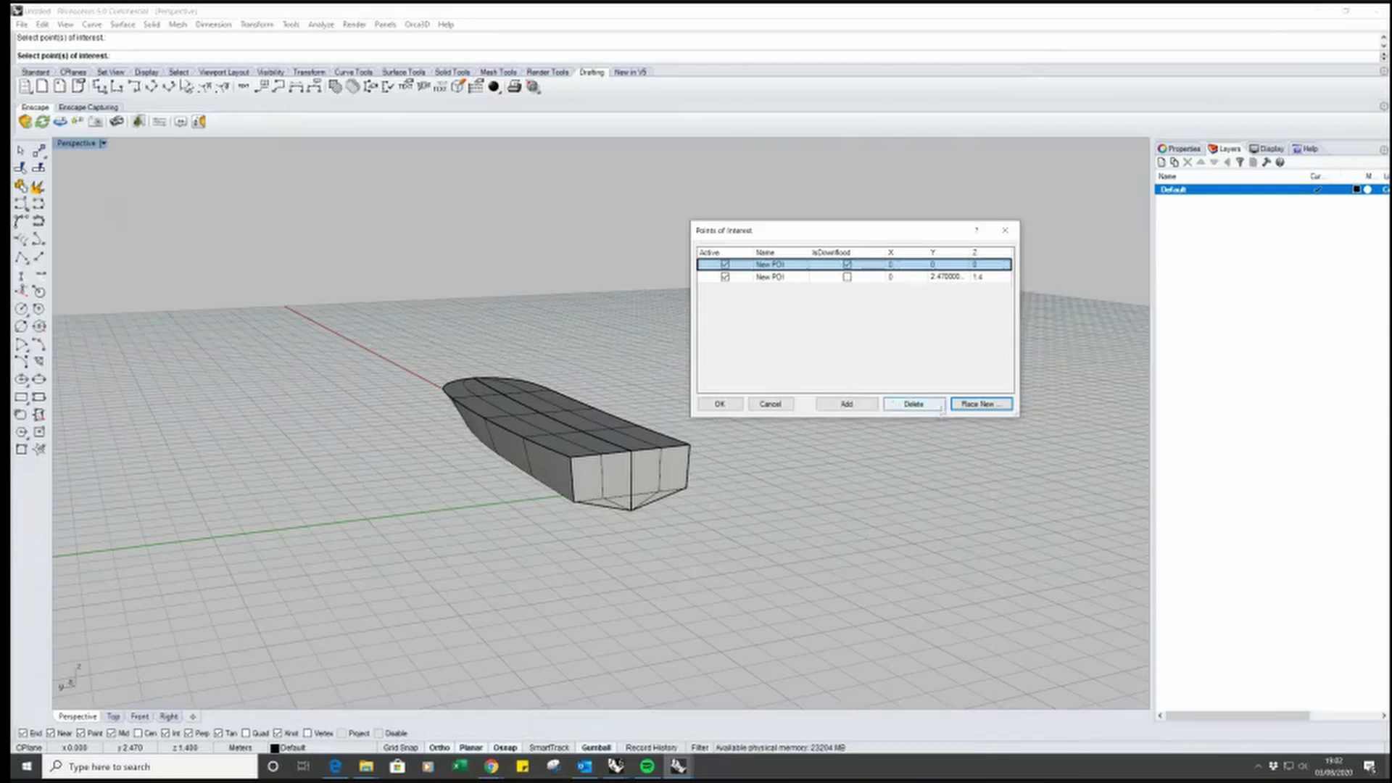
click(980, 403)
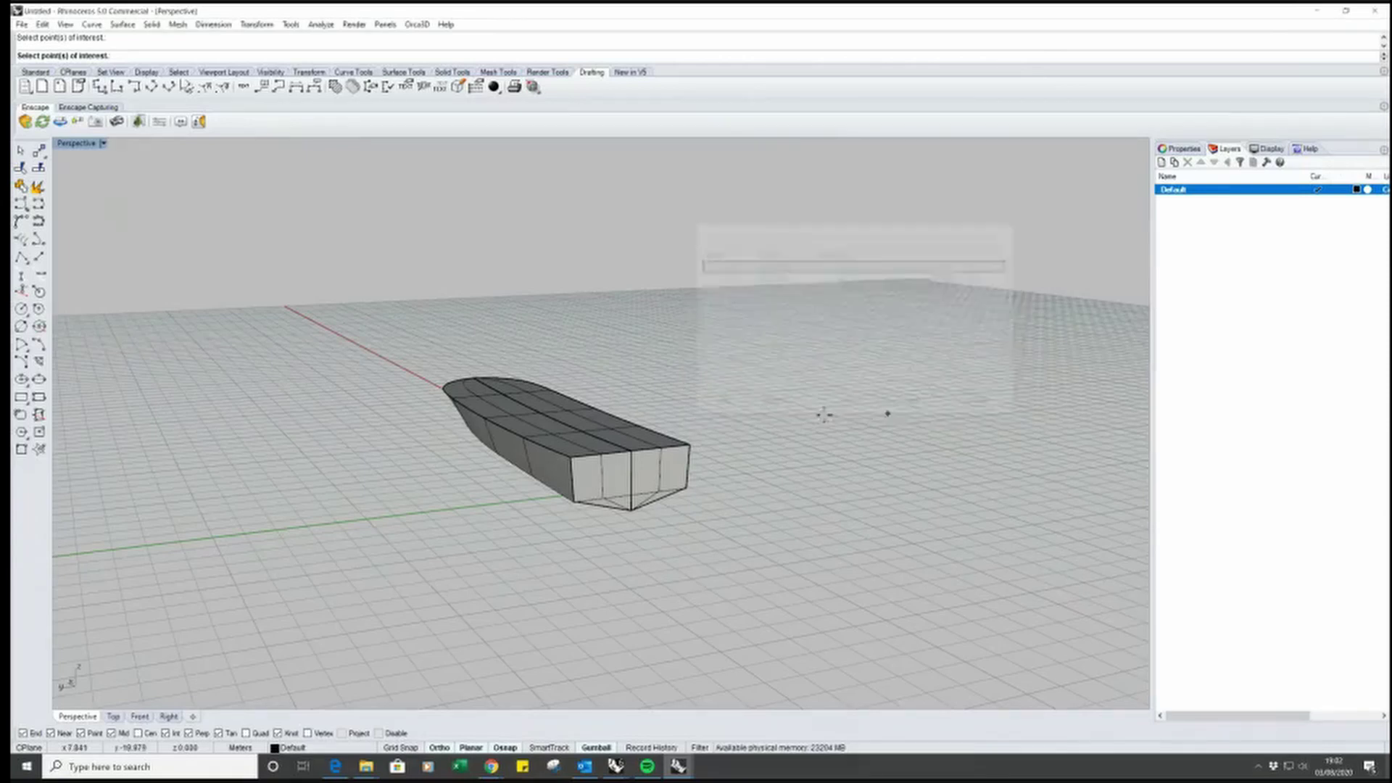
click(690, 445)
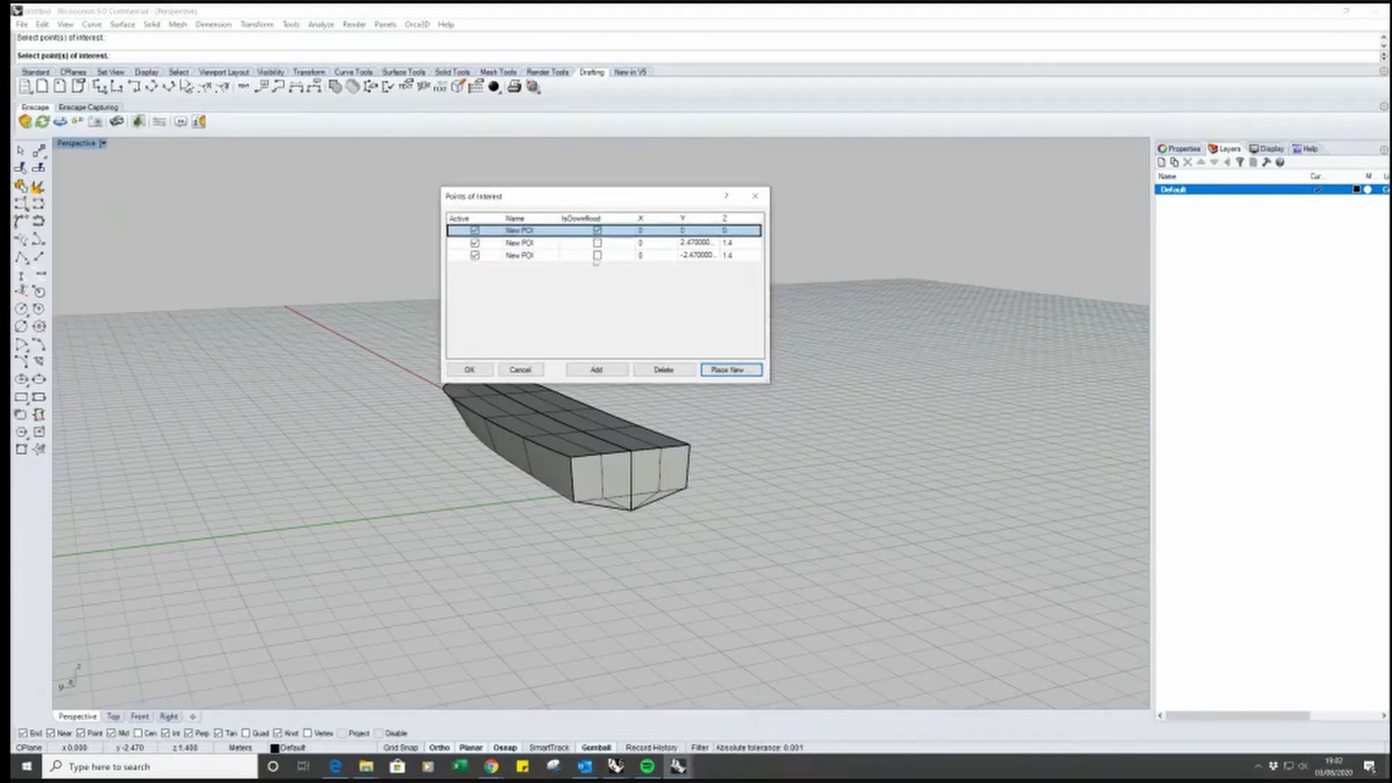
click(597, 242)
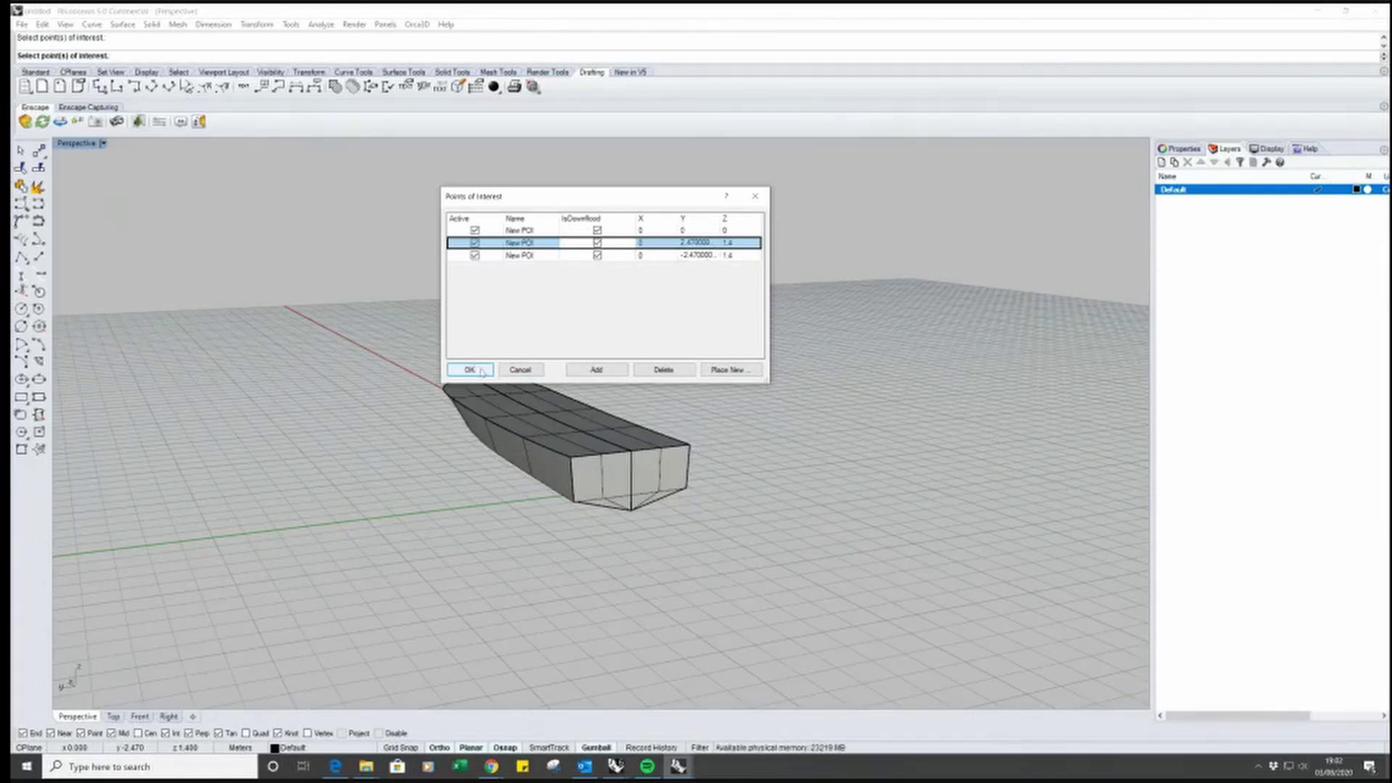
Rename the third point of interest, at Y -2.47 and Z 1.4, as "ponto 1" and accept the points list
click(546, 258)
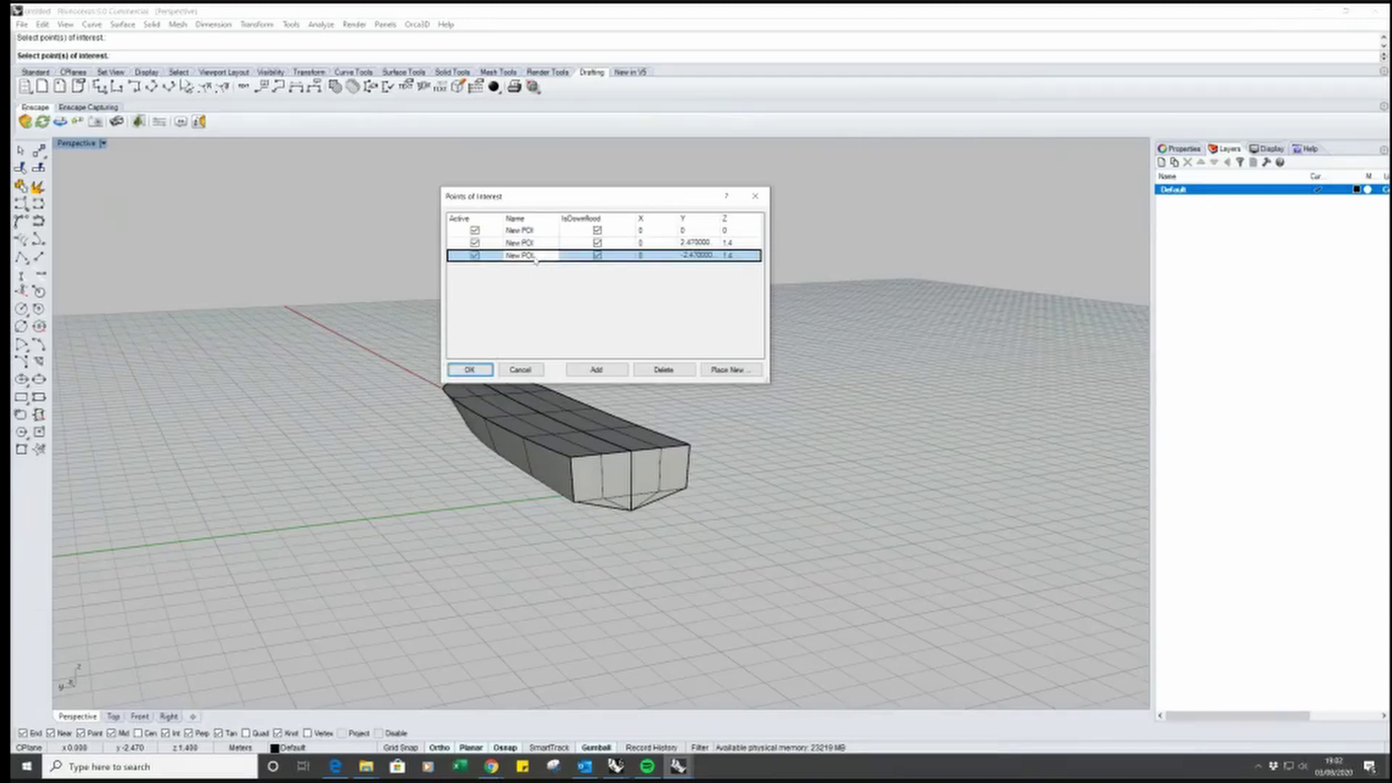
click(508, 255)
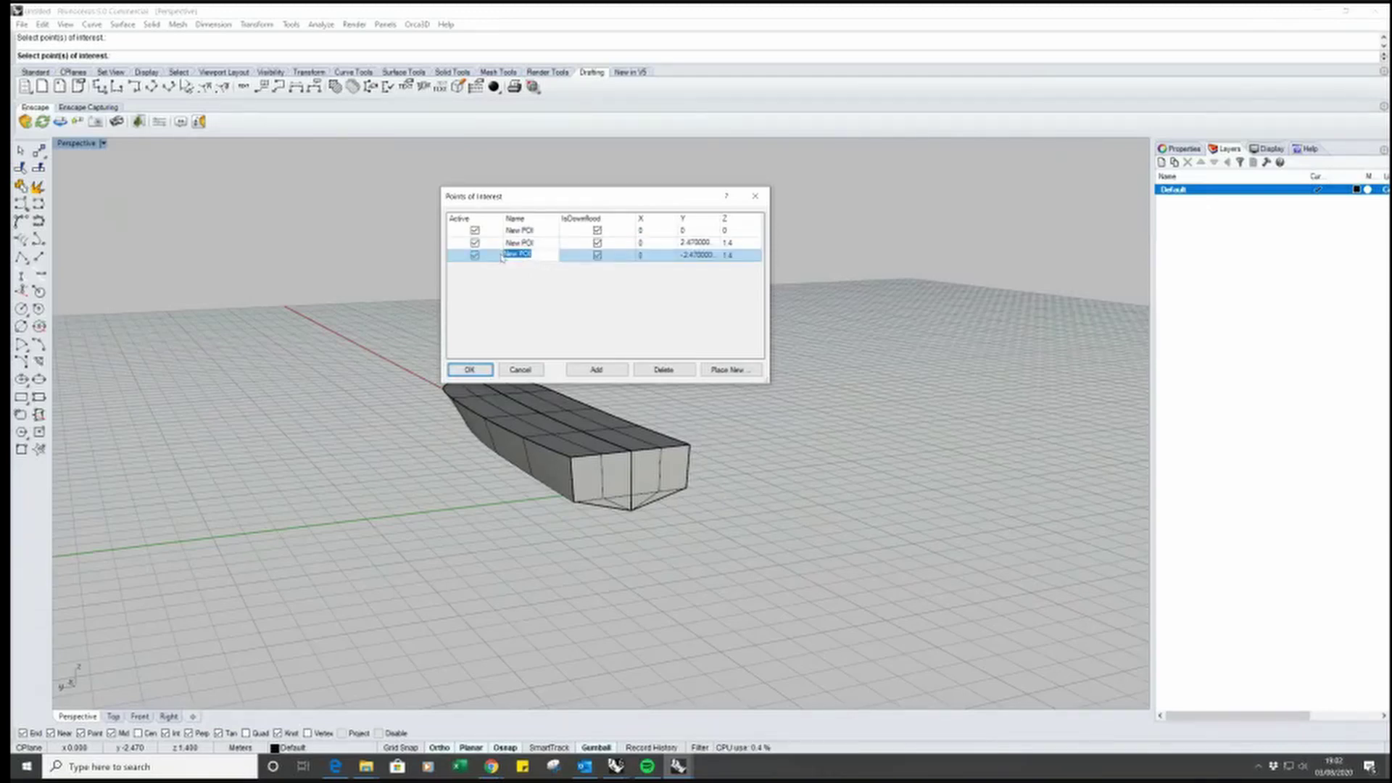
key(BackSpace)
text(S)
click(470, 369)
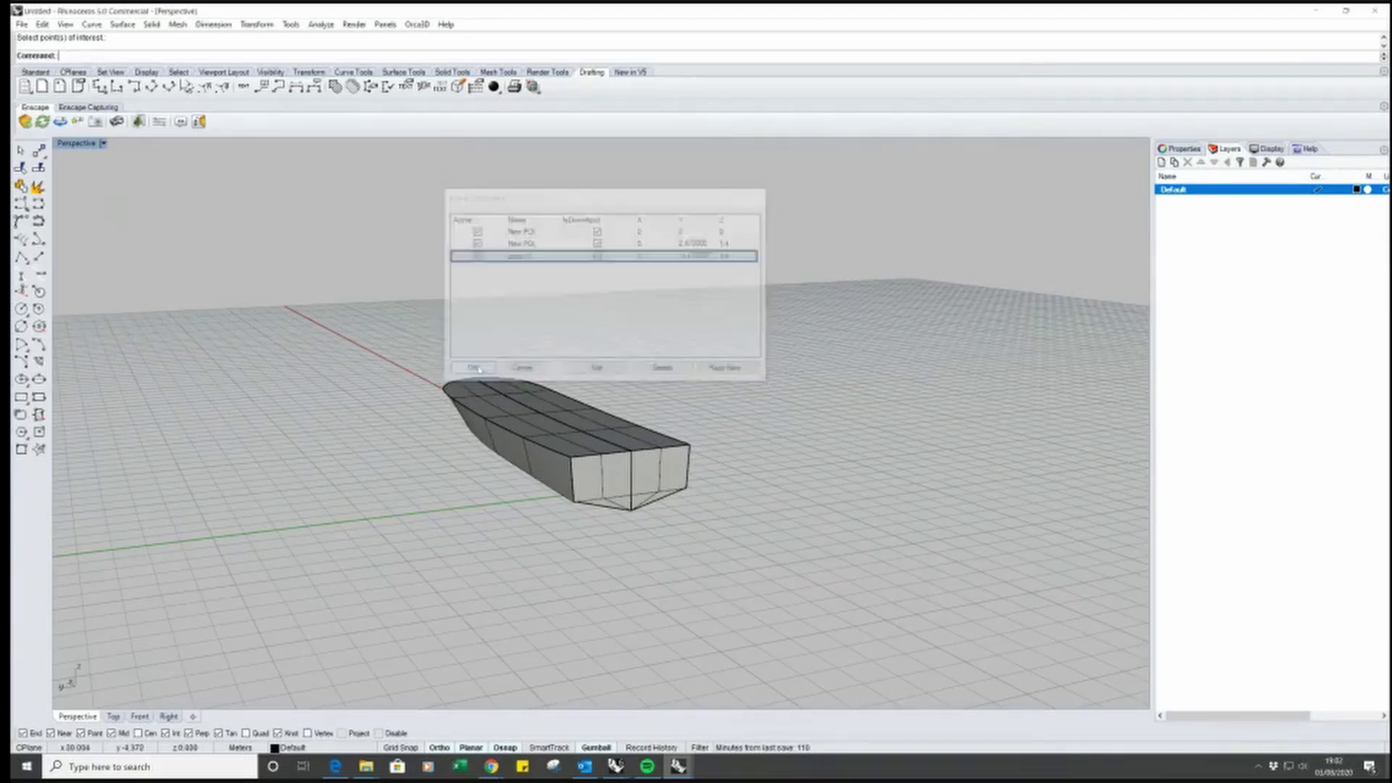
Compute the hydrostatics and stability of the hull polysurface with the downflooding points included
click(580, 421)
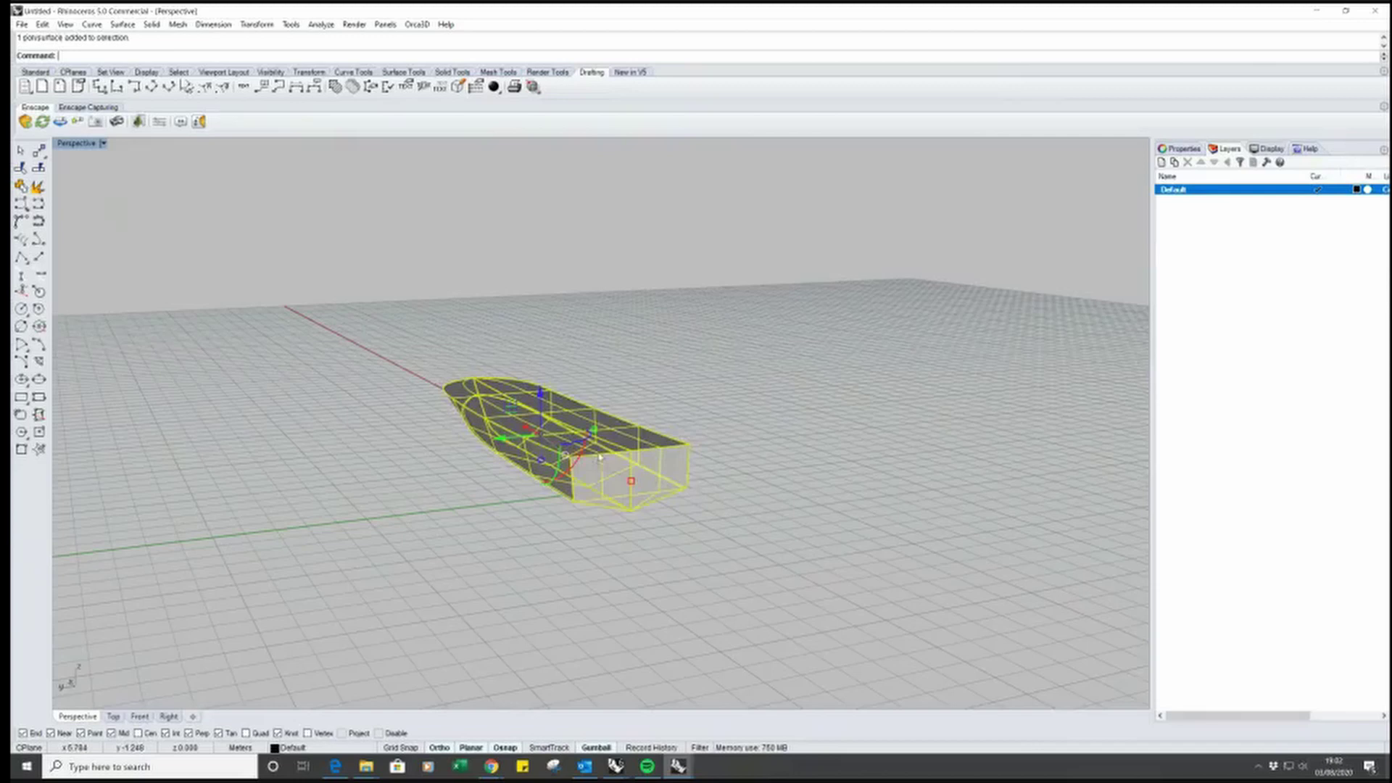
click(417, 24)
mouse_move(438, 53)
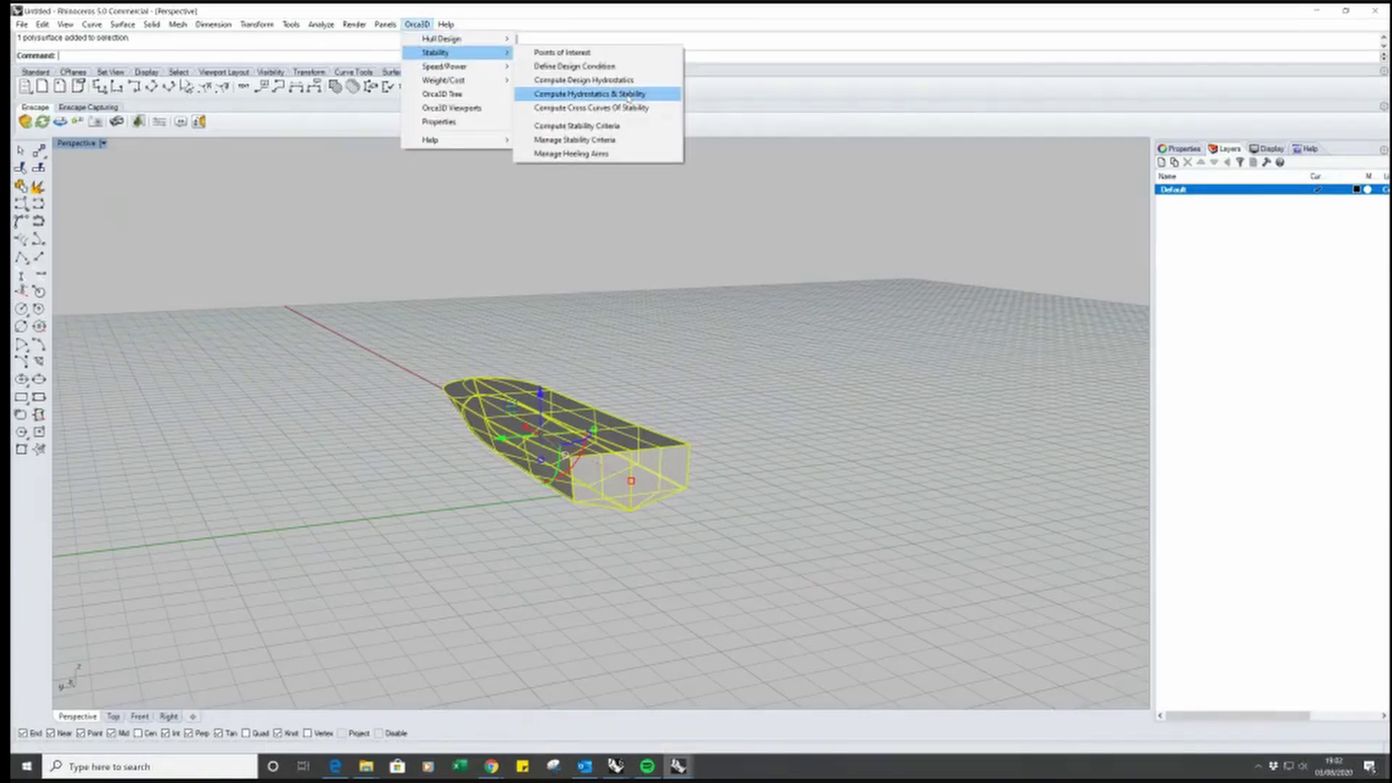
click(580, 94)
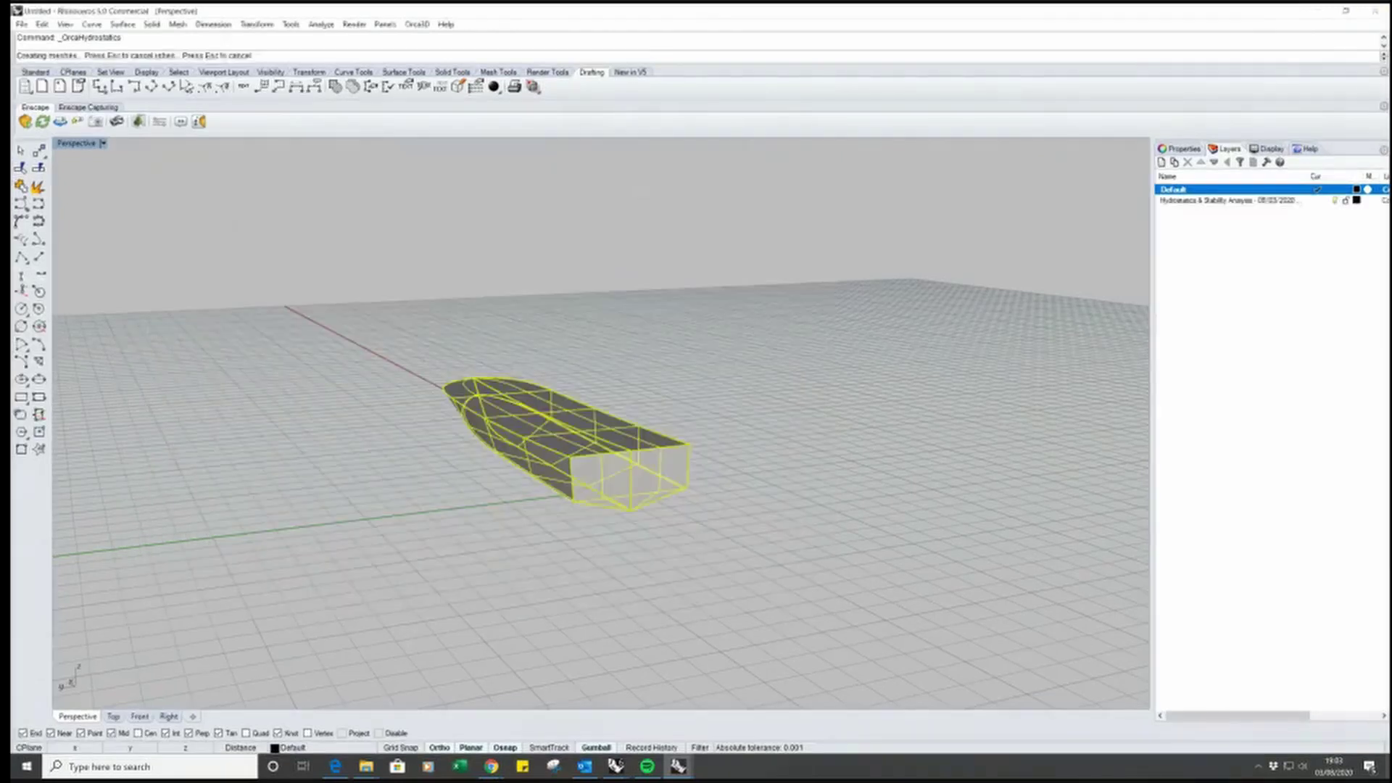
key(Return)
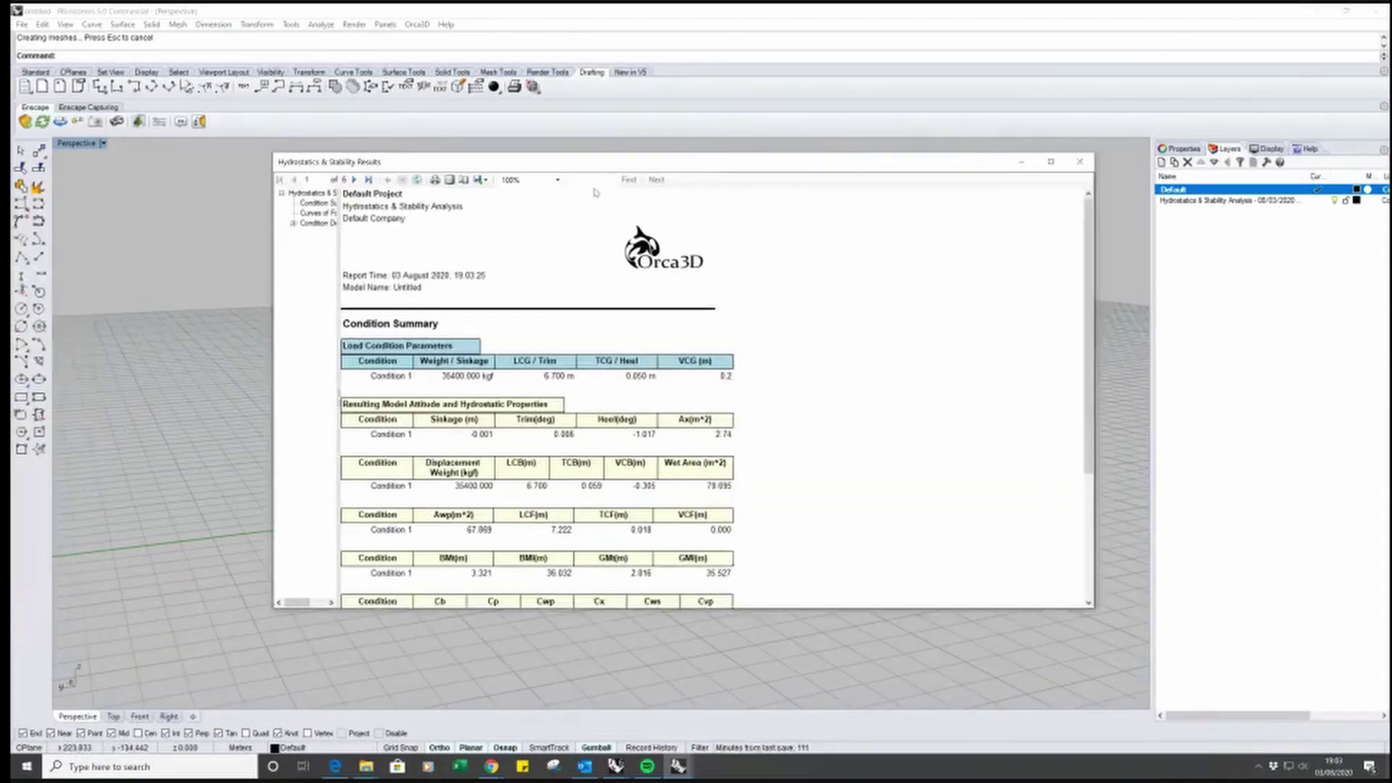
Review the report's condition details, sectional areas and righting arm table with each point's distance above the waterline
click(368, 179)
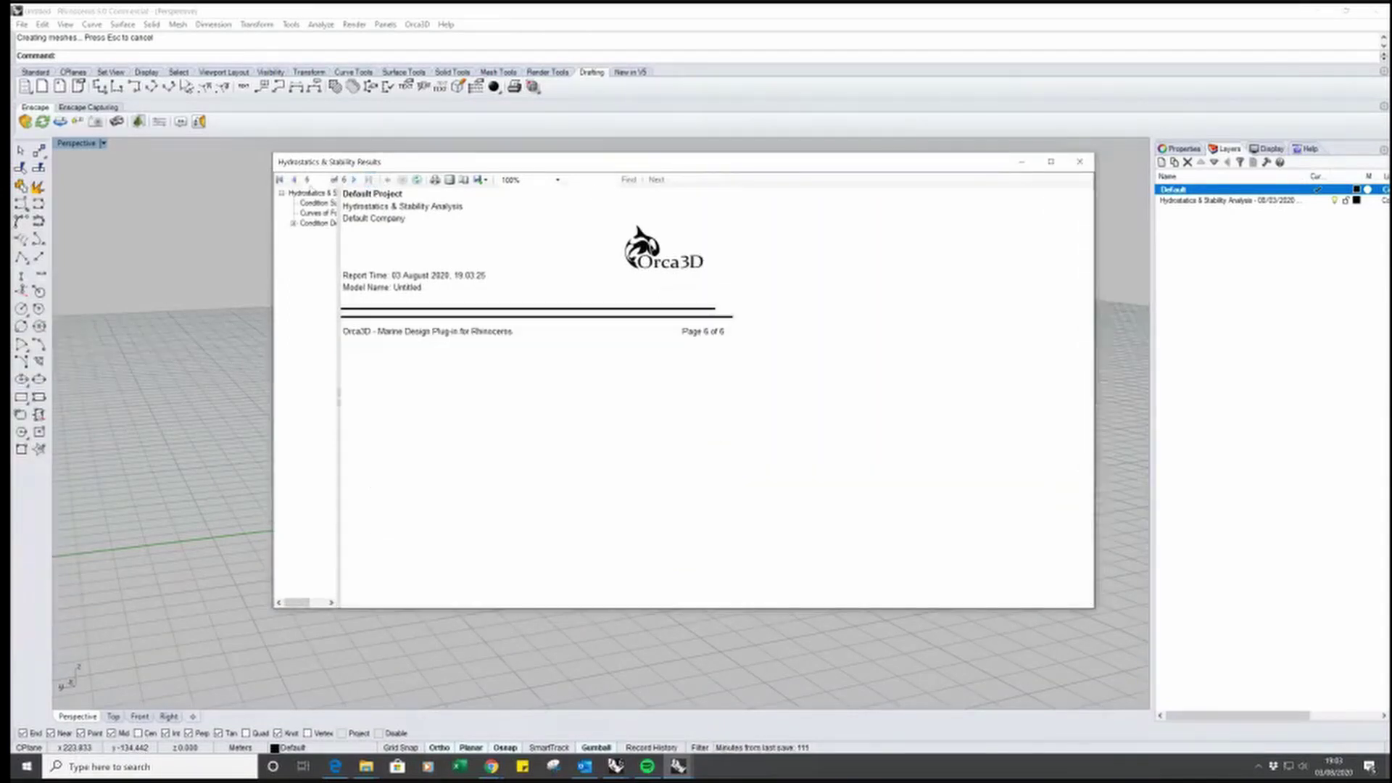
click(294, 179)
scroll(616, 390, down, 1)
scroll(617, 389, down, 15)
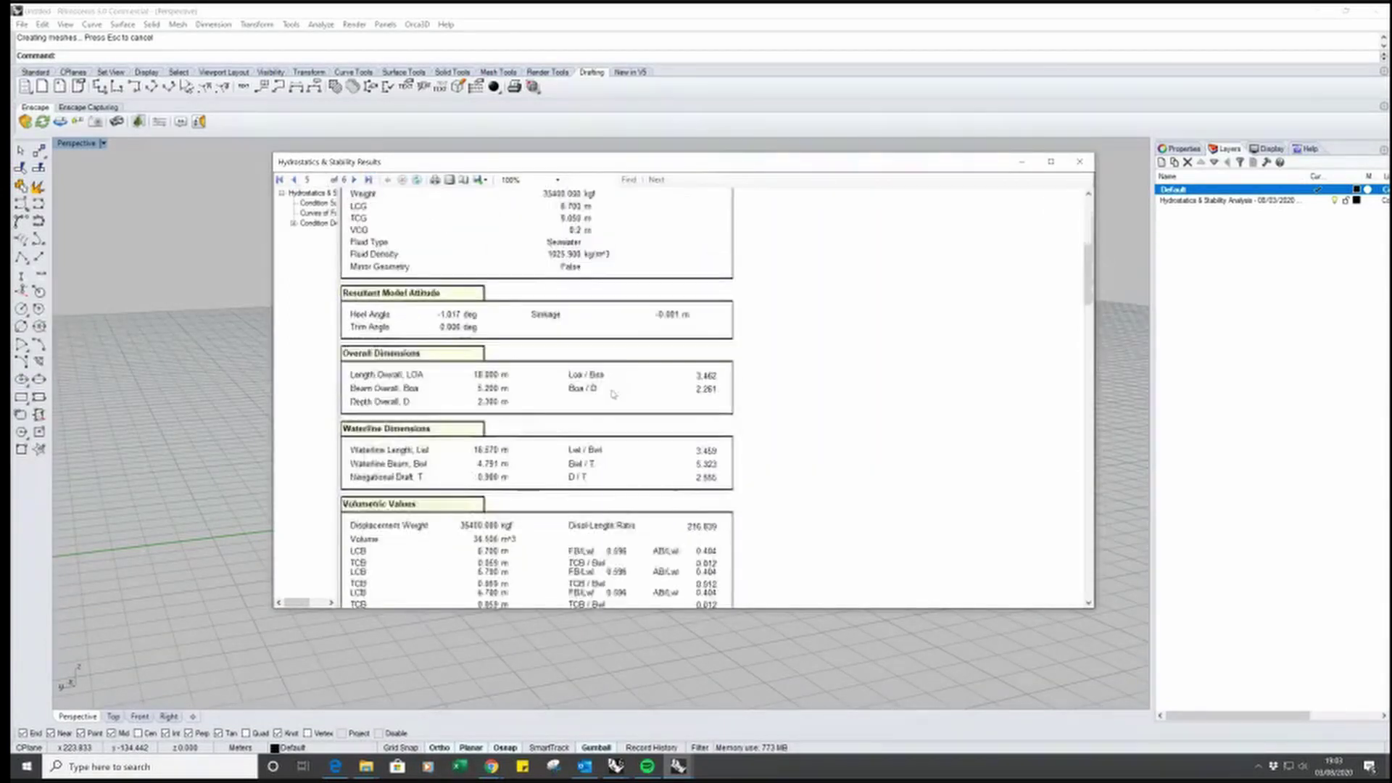
scroll(613, 390, down, 7)
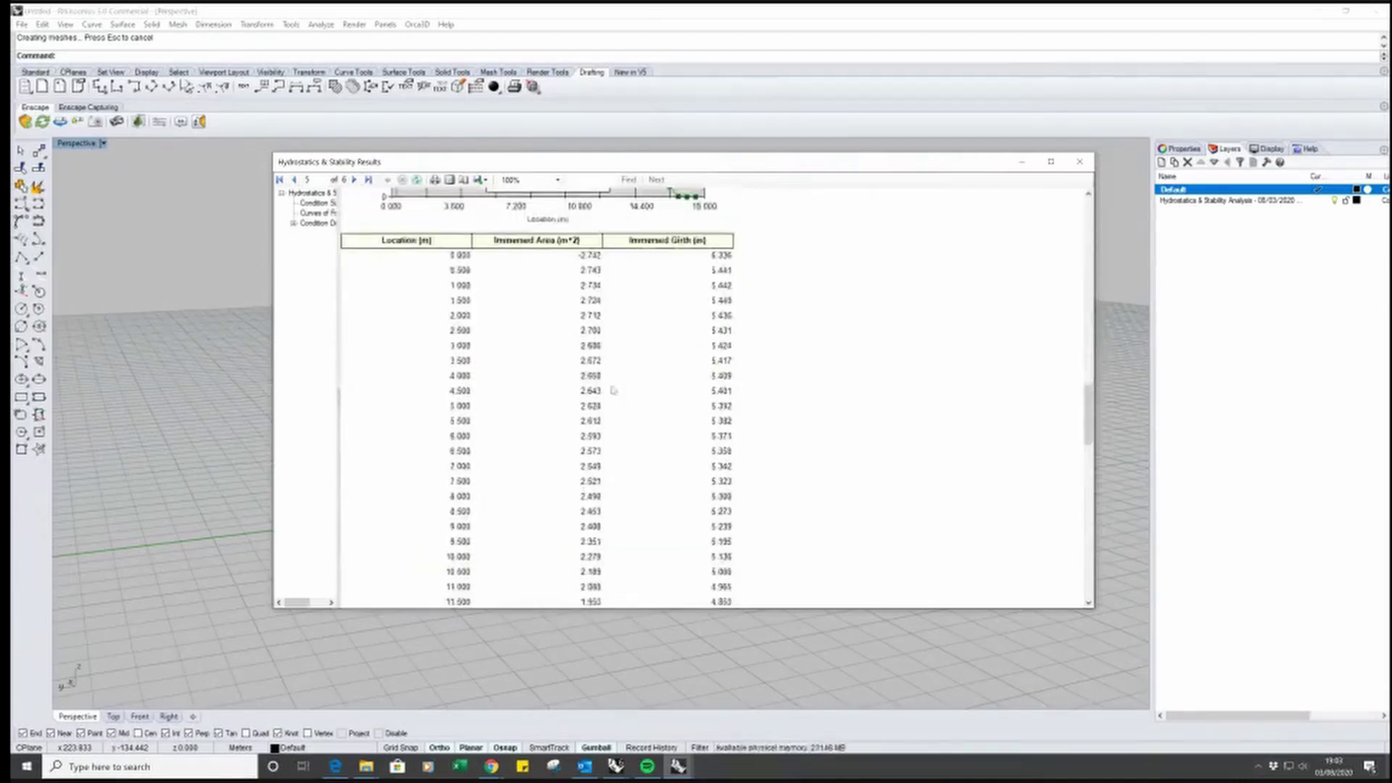
scroll(612, 390, up, 2)
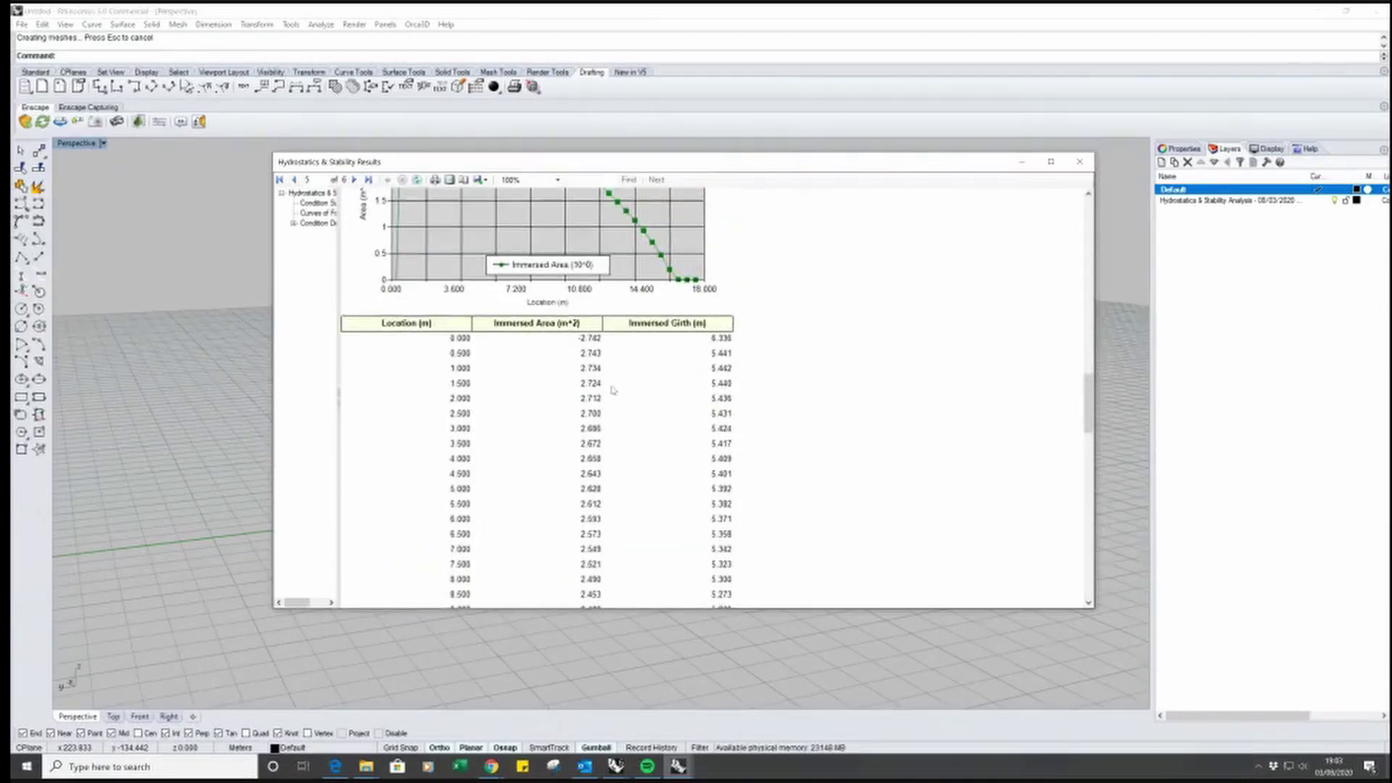
scroll(612, 390, down, 10)
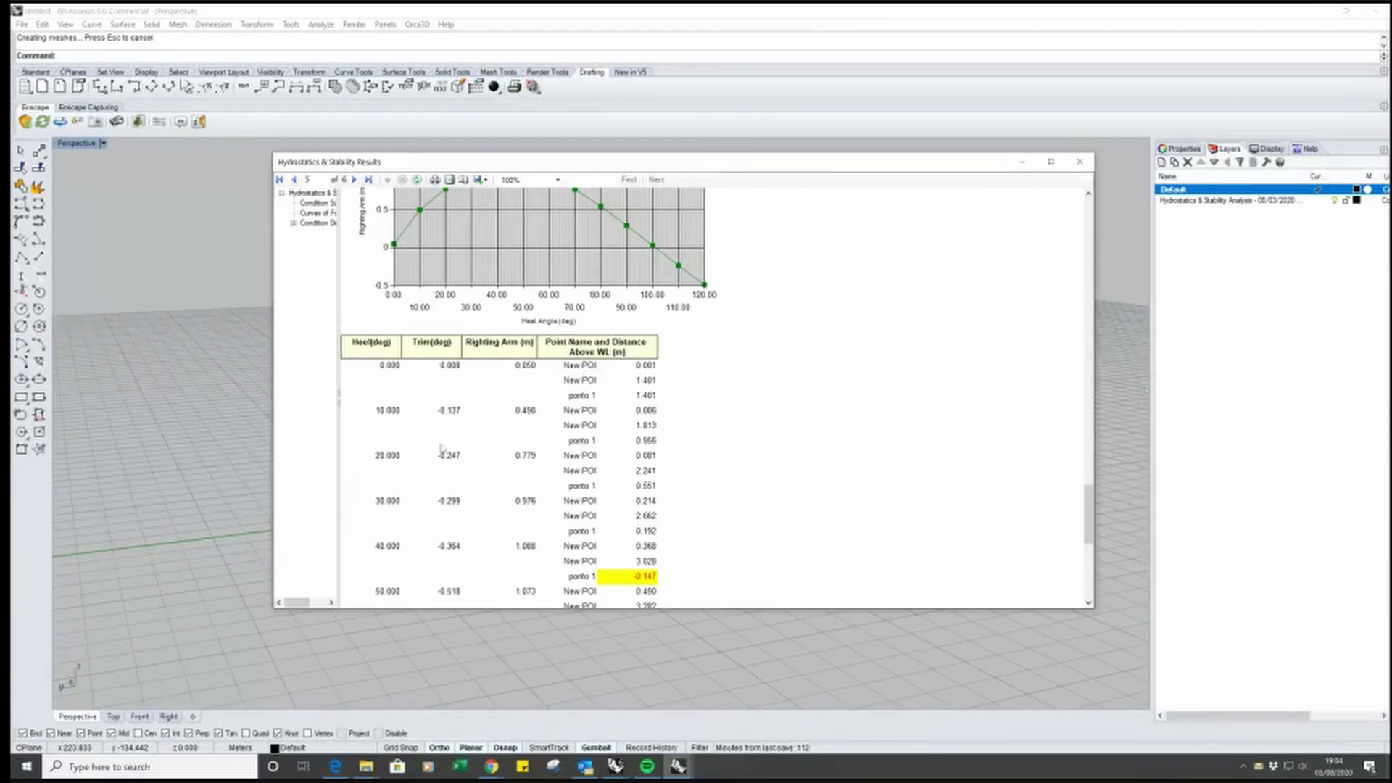
Open the exported aula.csv in Excel and examine the heel and trim angle columns of the Stability Data table
click(1147, 559)
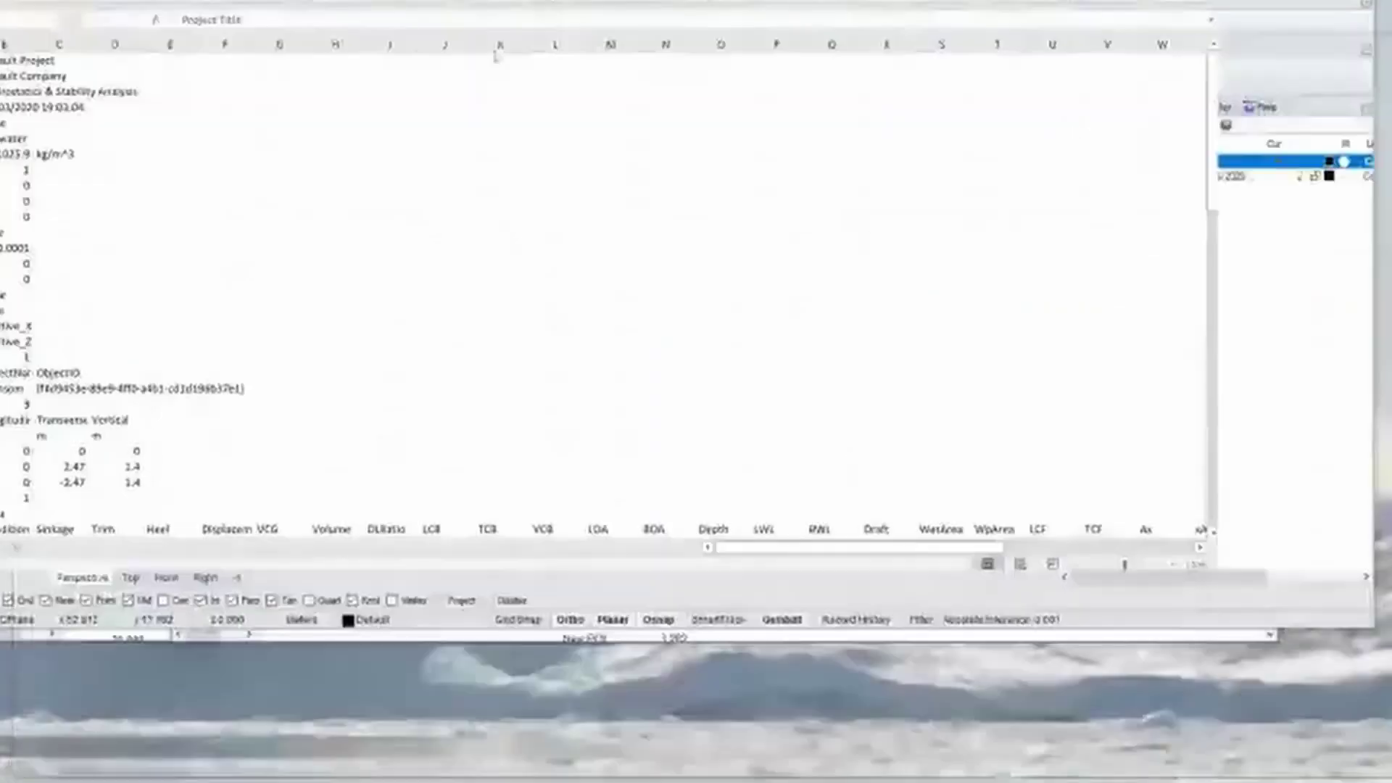
scroll(584, 560, down, 15)
scroll(436, 392, down, 7)
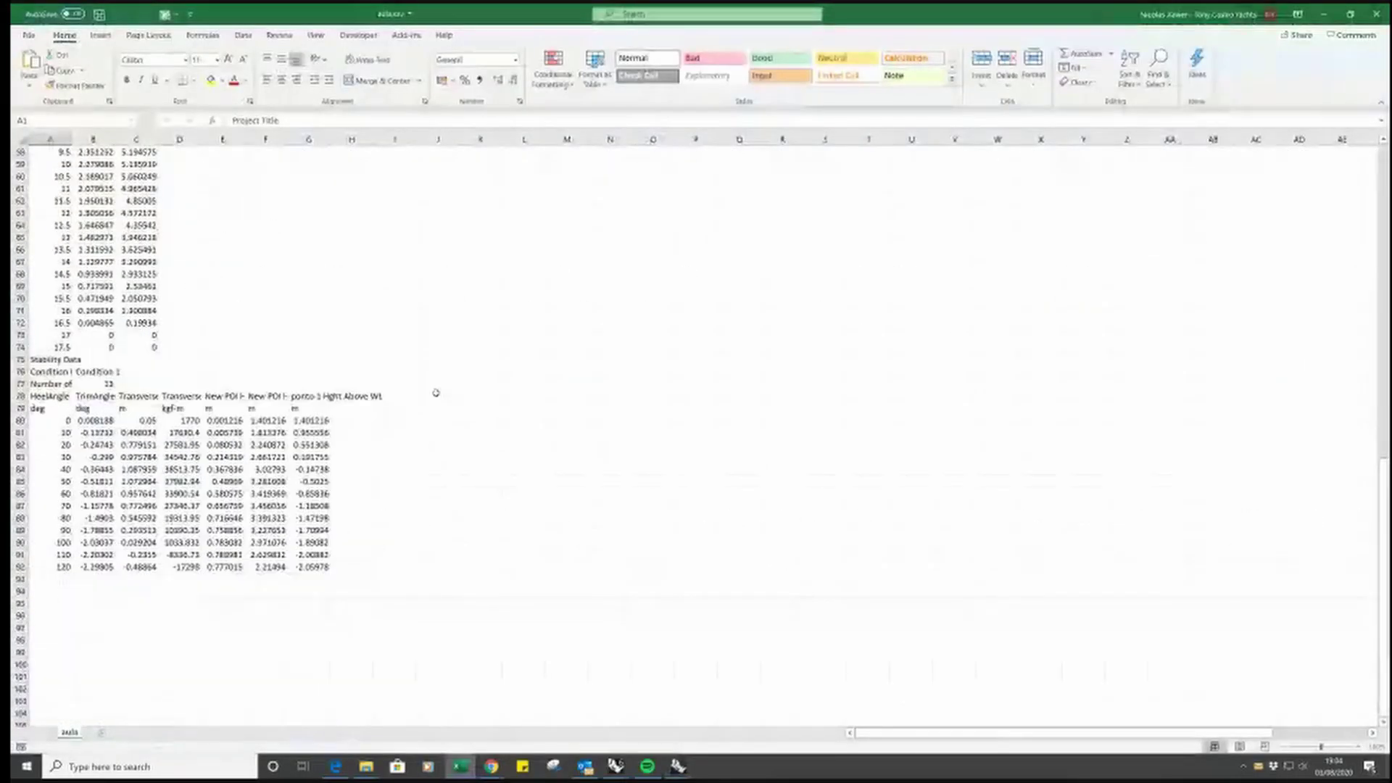
drag(352, 480, 43, 286)
click(611, 350)
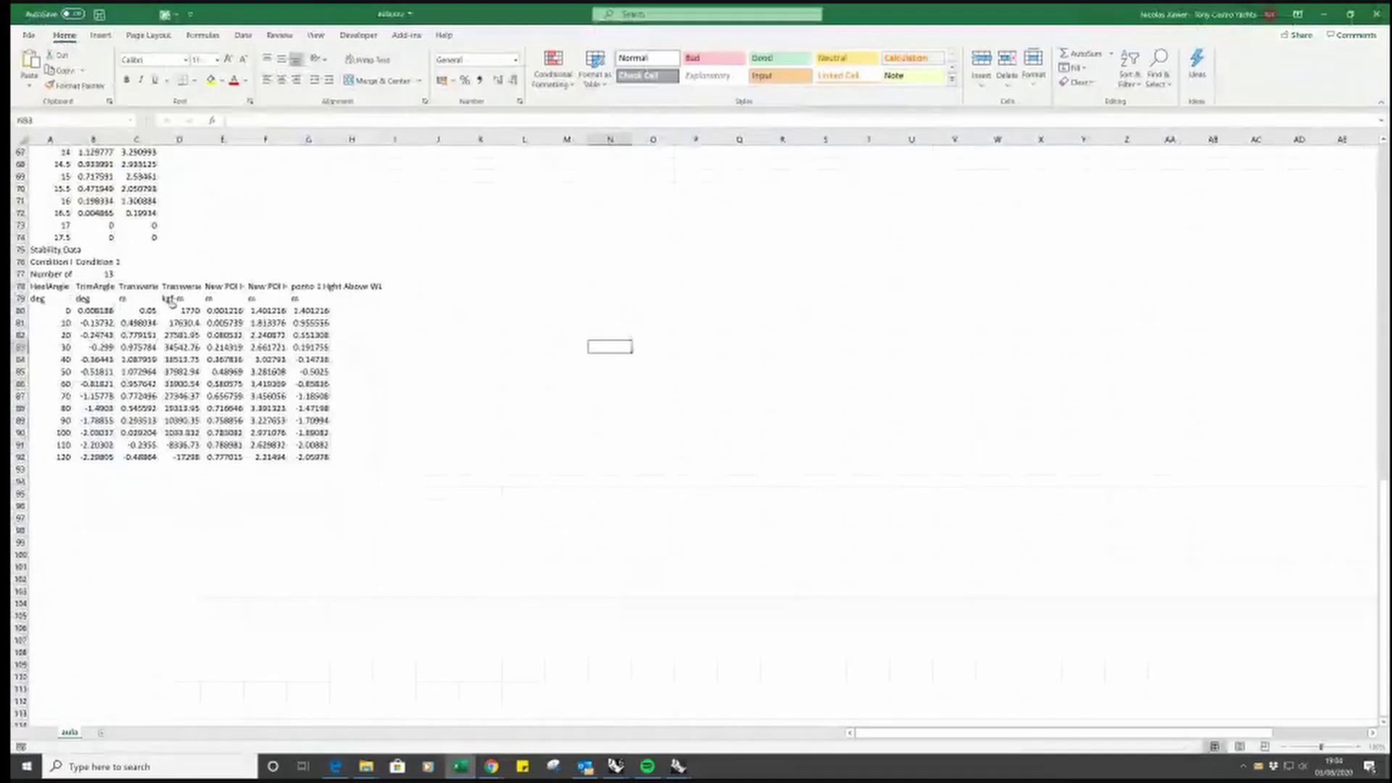
drag(57, 313, 65, 470)
drag(105, 312, 102, 457)
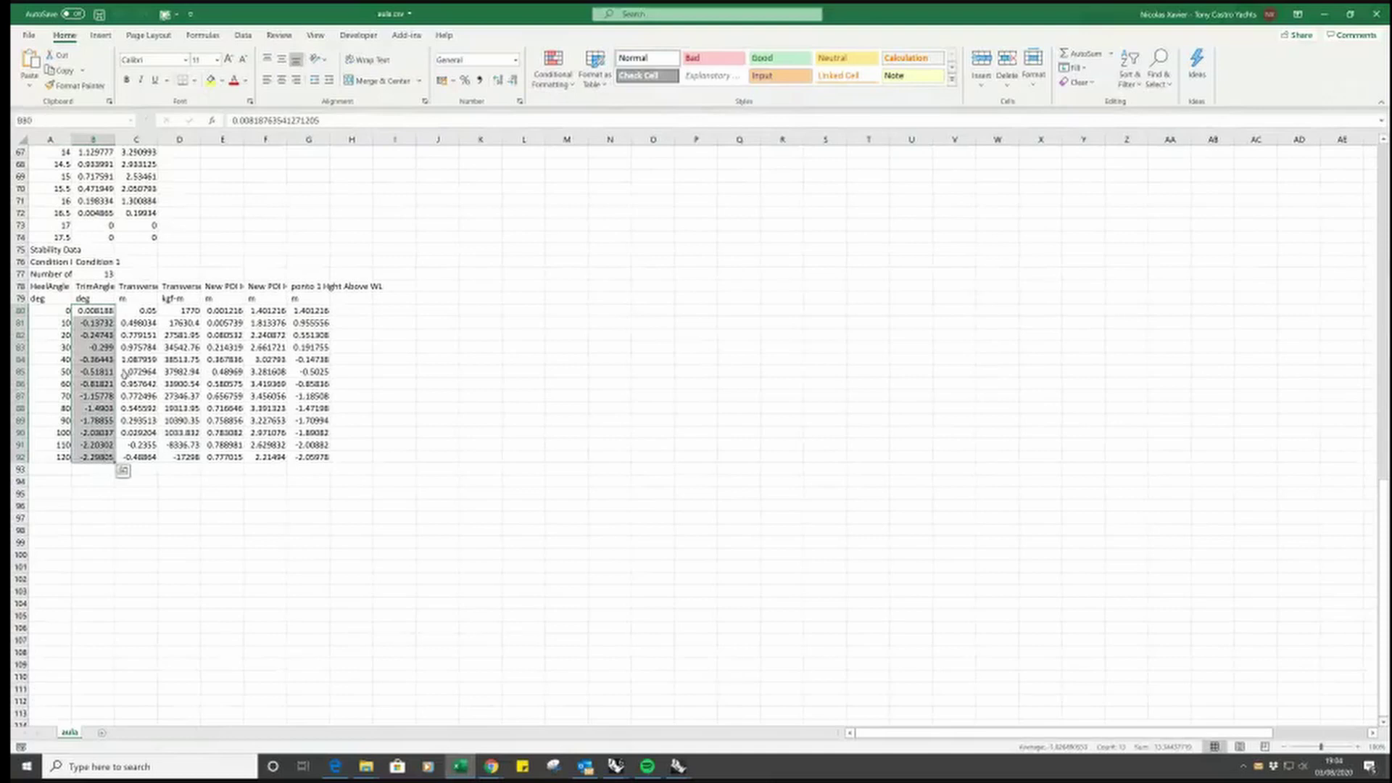
Widen columns C and D to fit the transverse righting arm and righting moment data, and check their values
double_click(157, 139)
drag(192, 310, 194, 448)
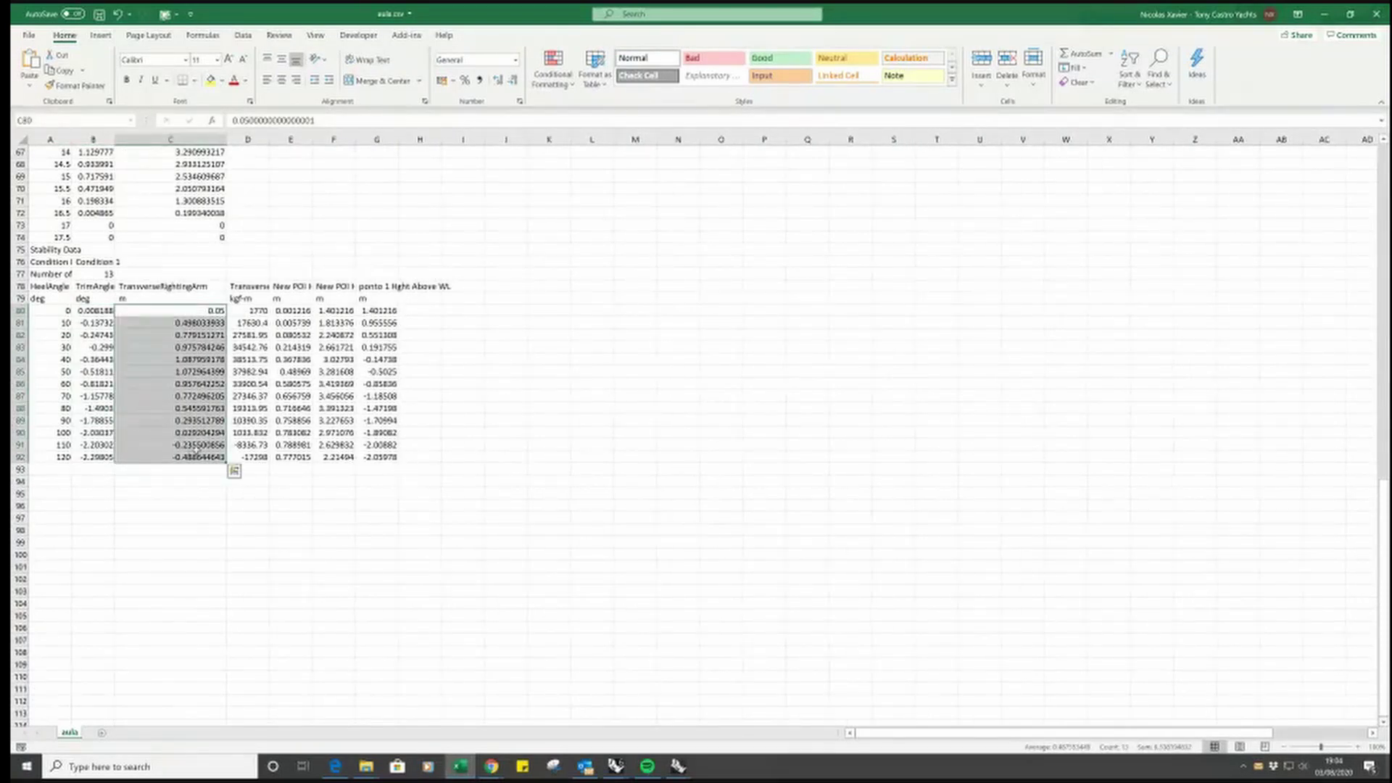
double_click(268, 139)
drag(297, 297, 337, 482)
drag(179, 310, 181, 433)
click(190, 335)
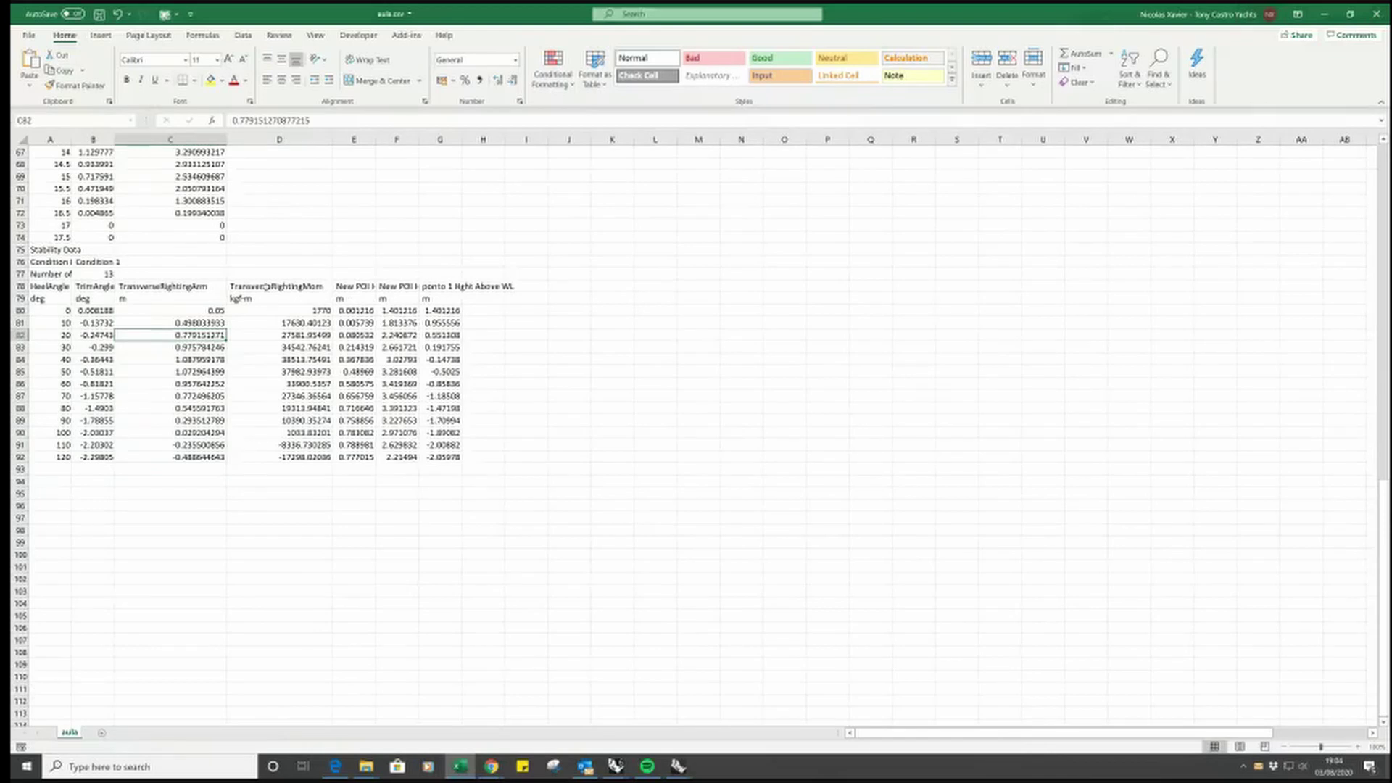
click(185, 309)
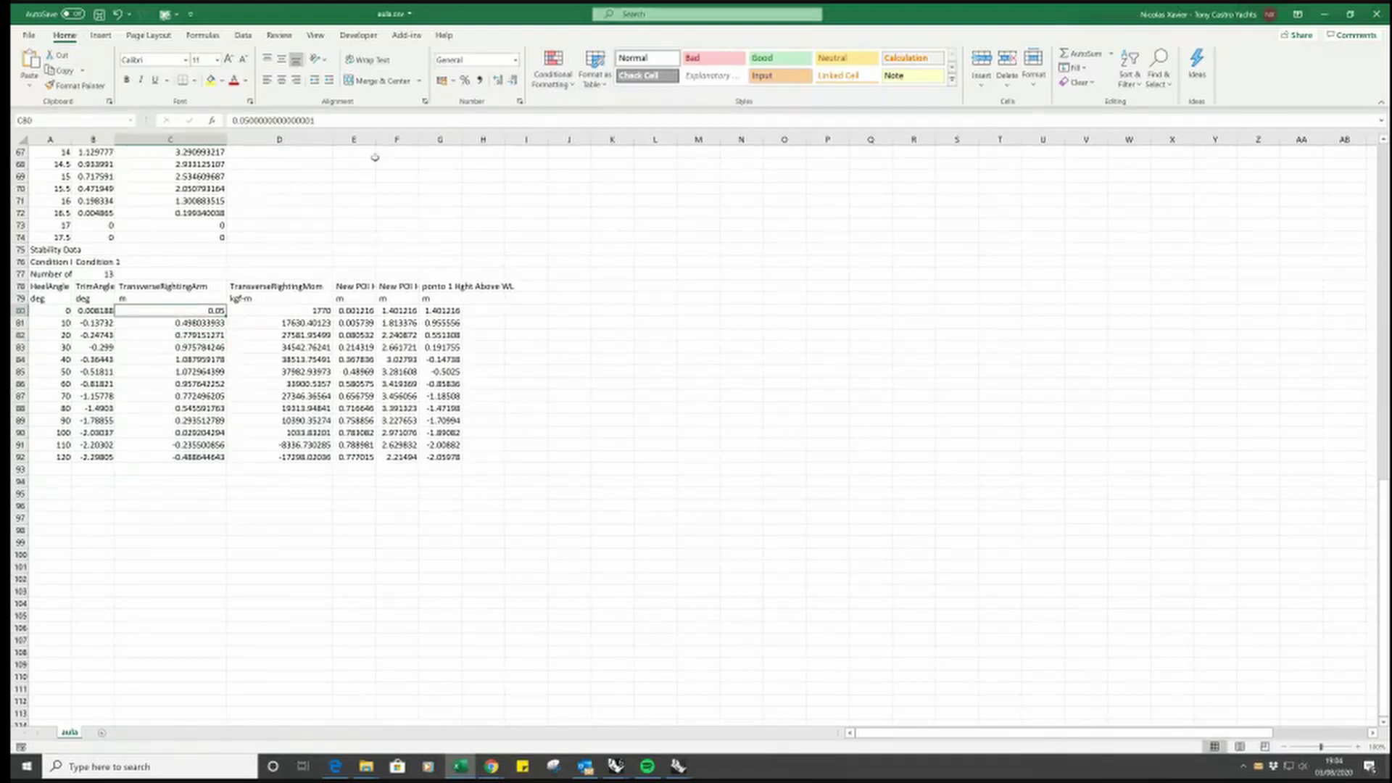
Widen columns E, F and G so the points' heights above the waterline are readable
drag(374, 139, 515, 139)
drag(471, 284, 354, 458)
click(537, 322)
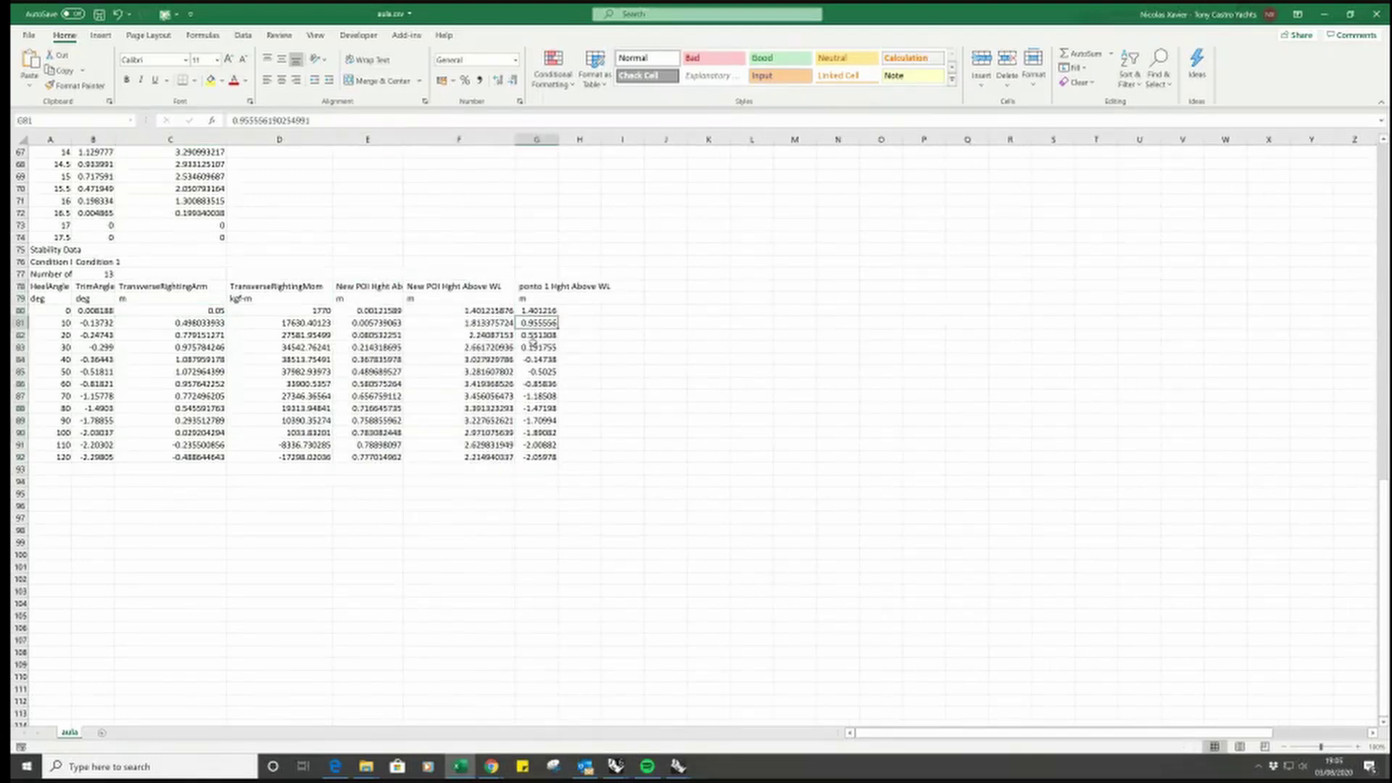
drag(535, 286, 555, 450)
drag(558, 139, 631, 140)
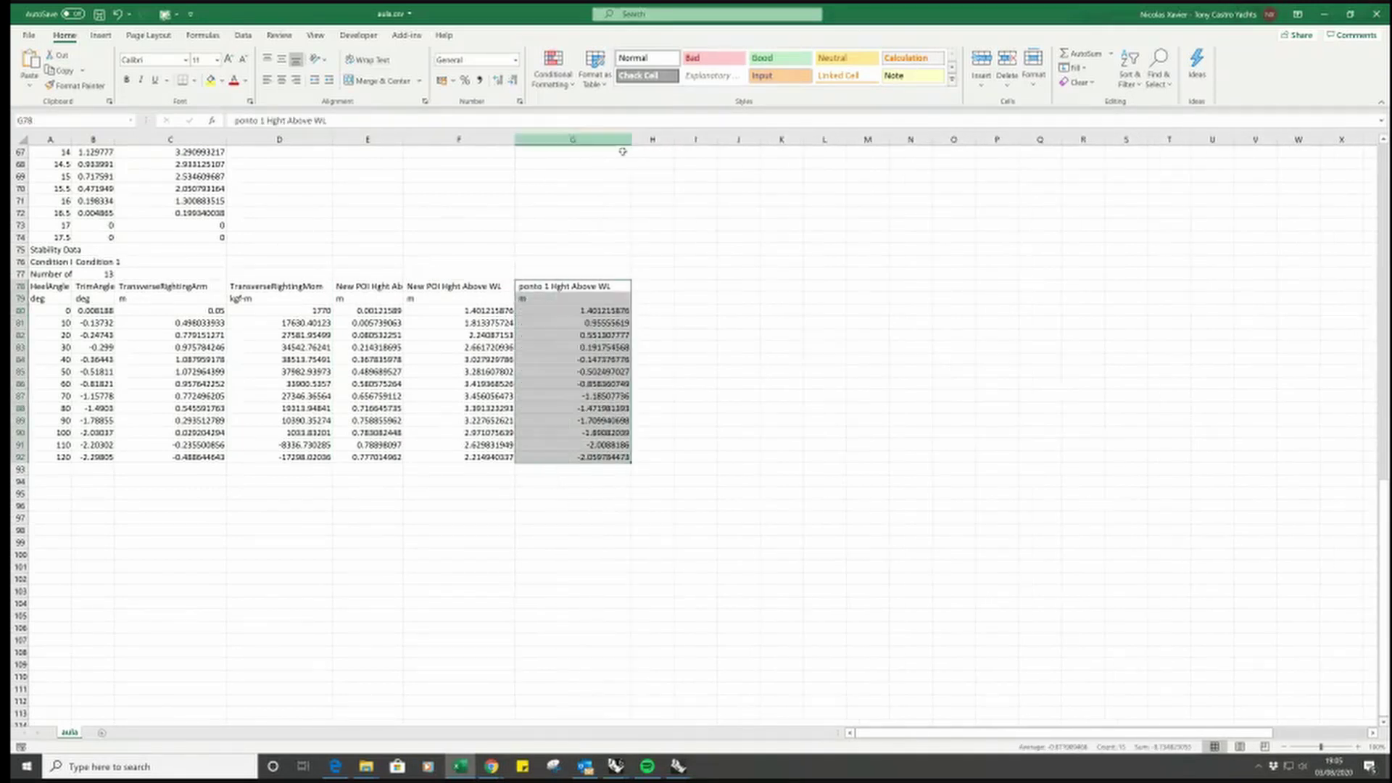
Check ponto 1's height above the waterline at each heel angle, comparing the 30 and 40 degree rows
click(565, 310)
click(574, 335)
click(578, 347)
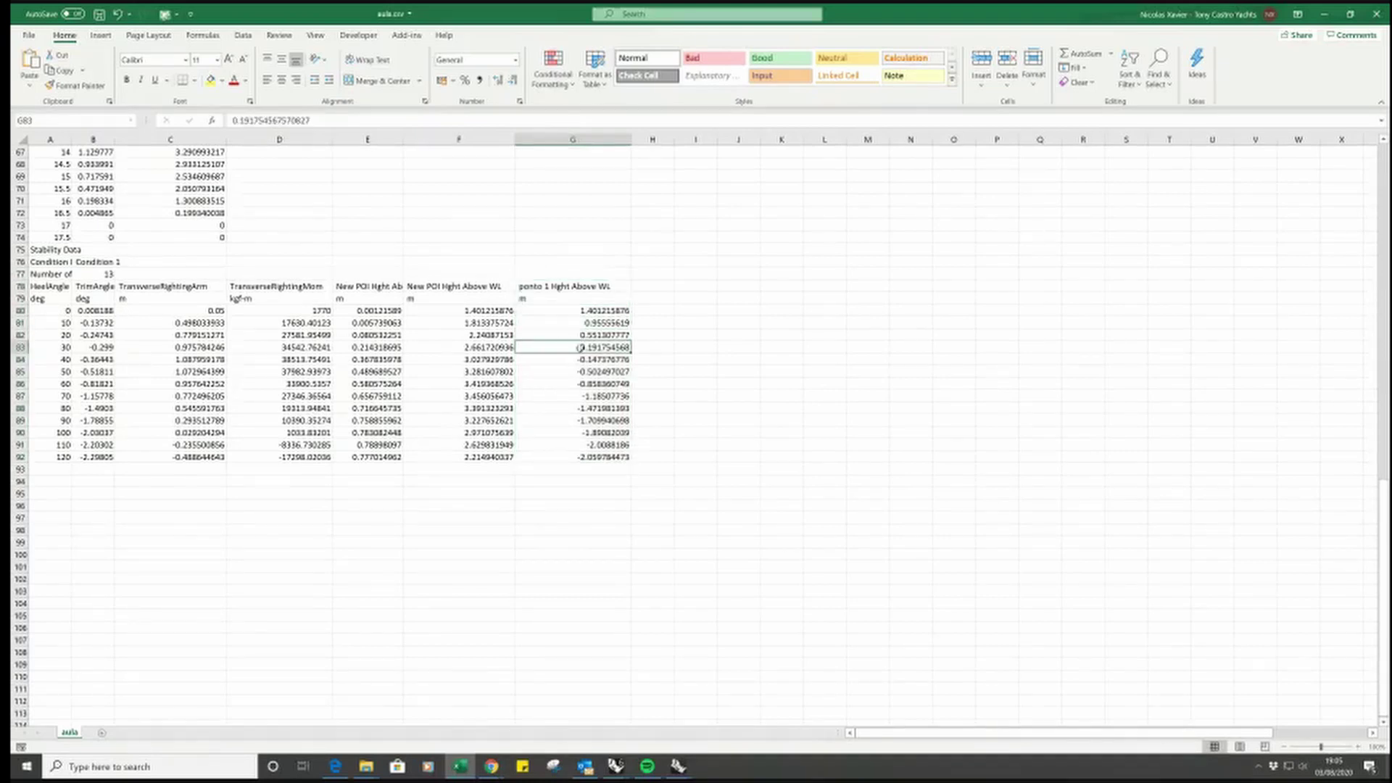
click(583, 360)
click(577, 371)
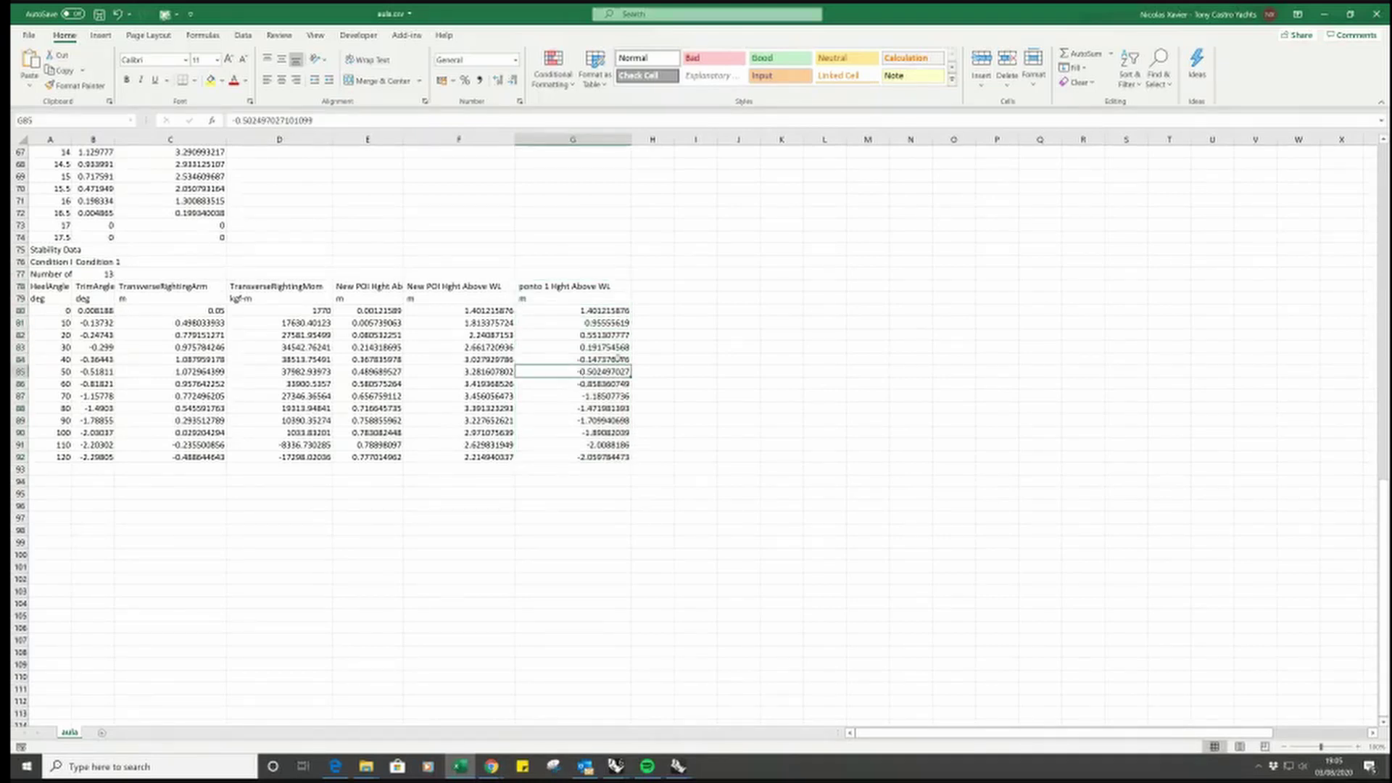
drag(622, 347, 47, 360)
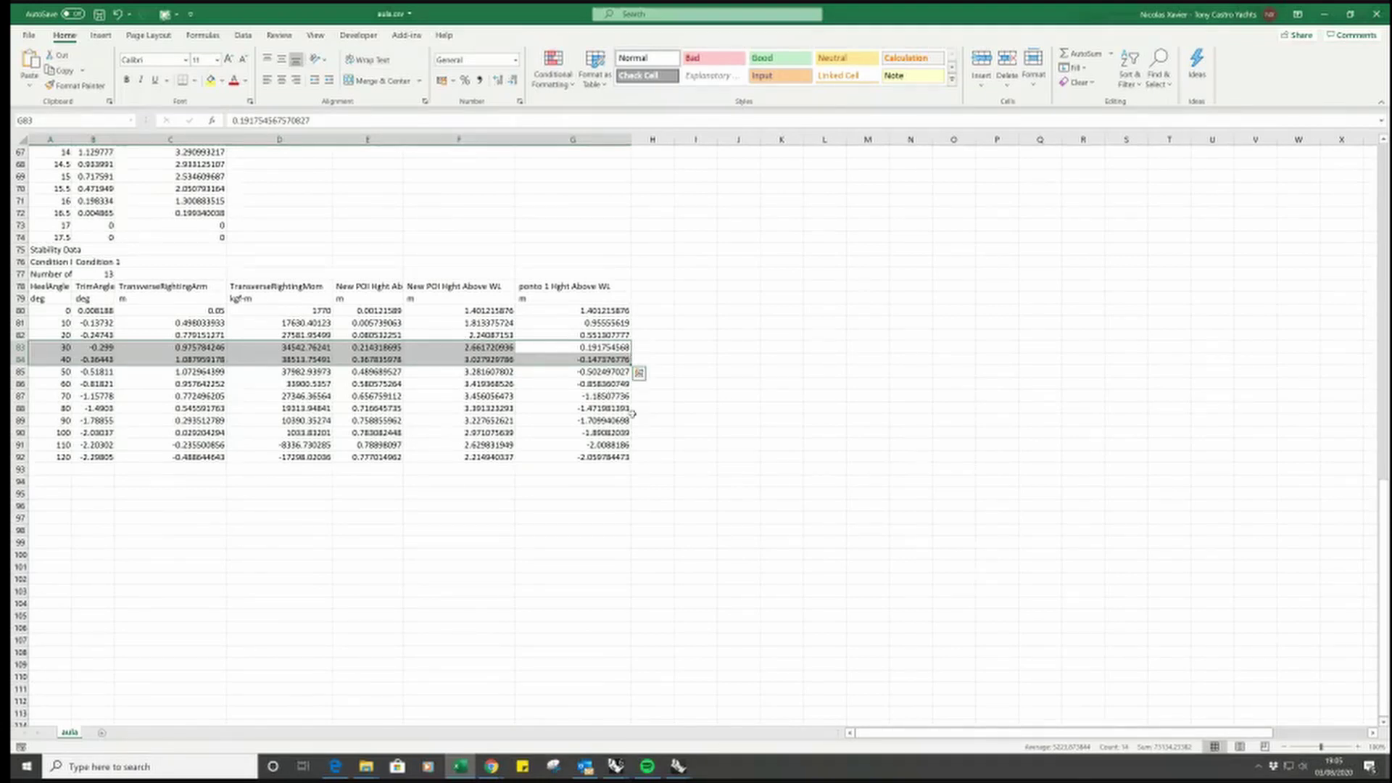
drag(600, 348, 51, 360)
Look over the whole stability table and the sectional area data above it
scroll(926, 364, up, 5)
drag(656, 457, 94, 663)
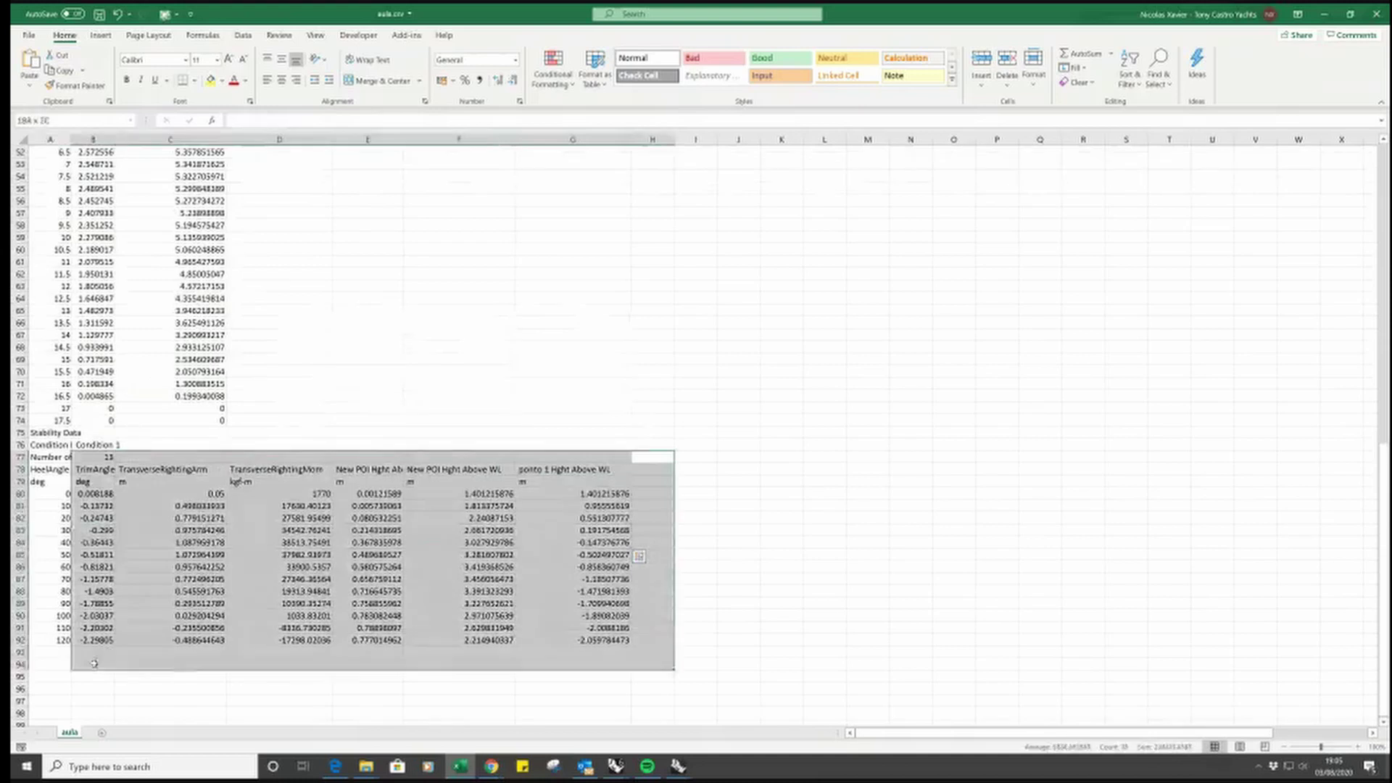
scroll(337, 572, up, 10)
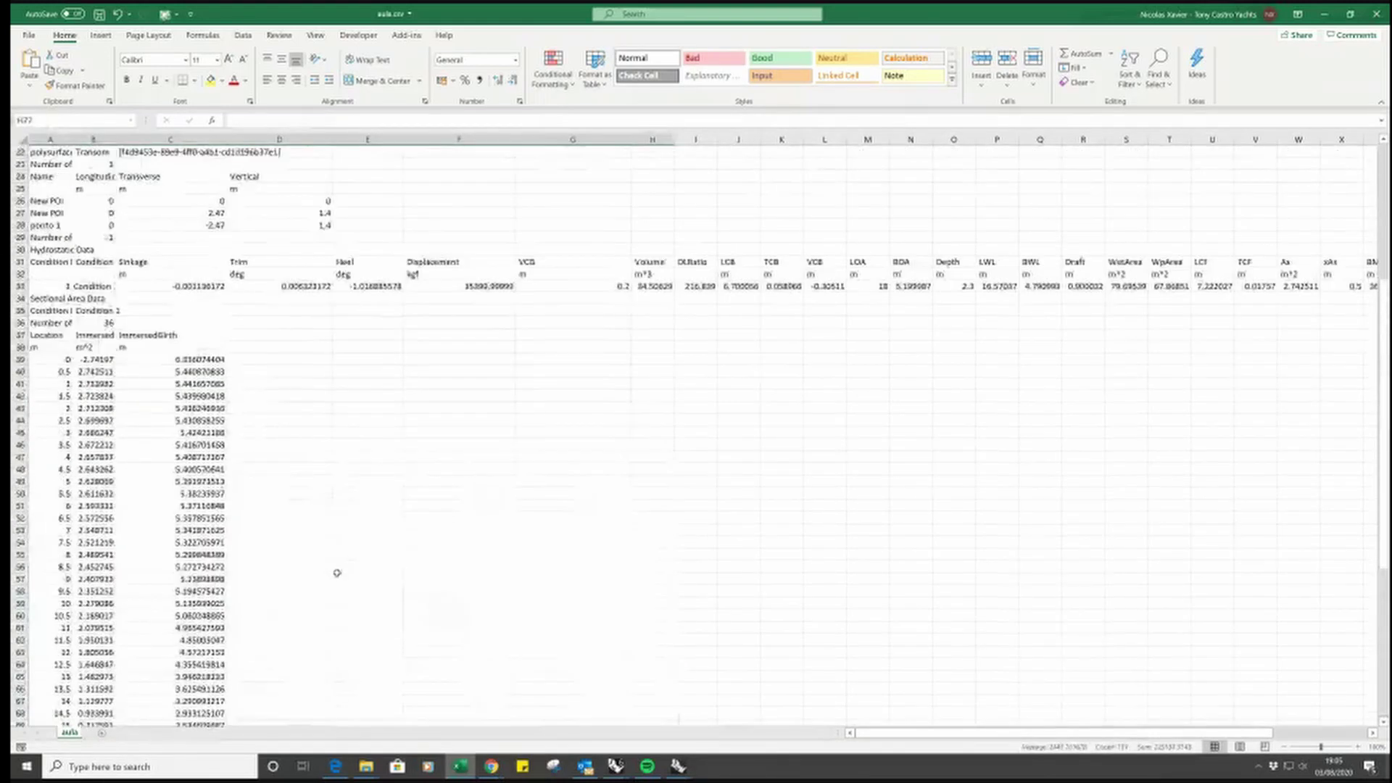
scroll(337, 571, down, 12)
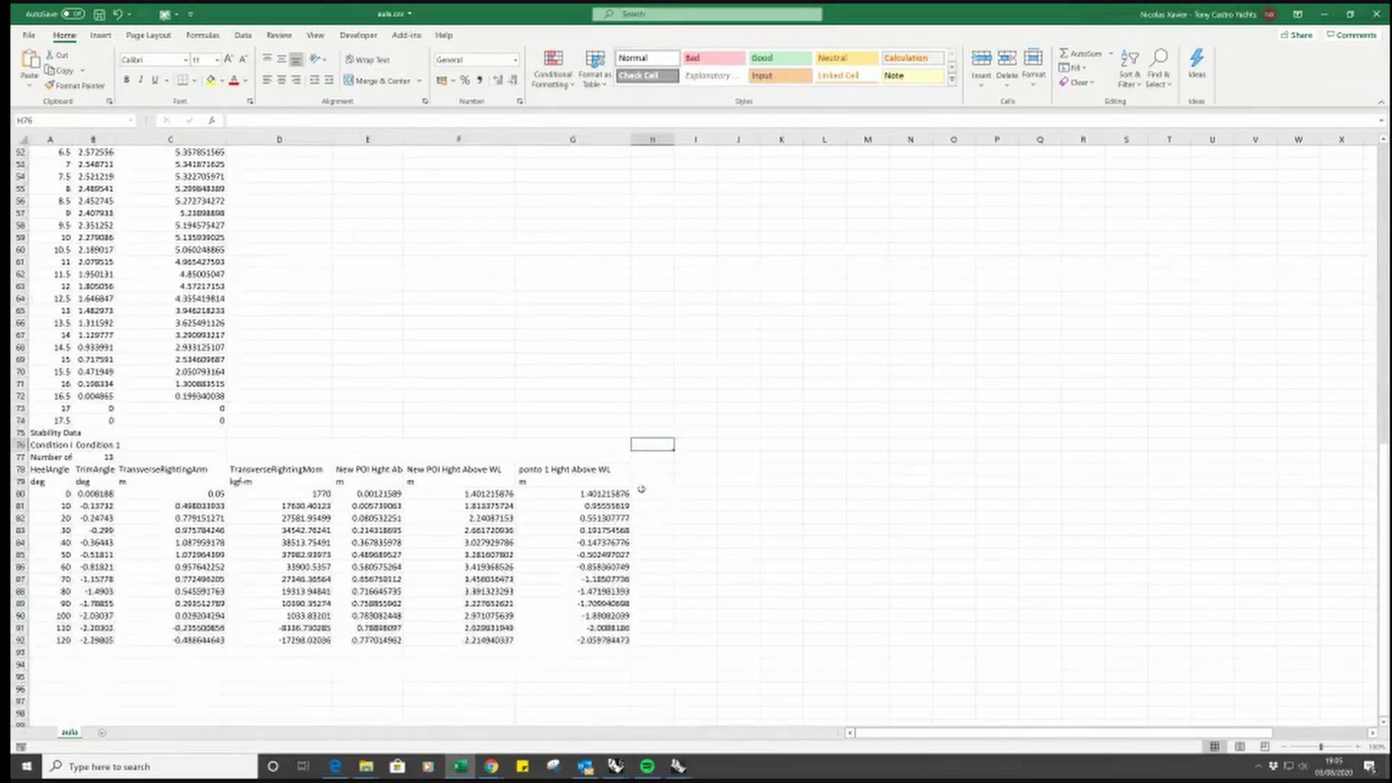
key(Up)
scroll(565, 660, up, 11)
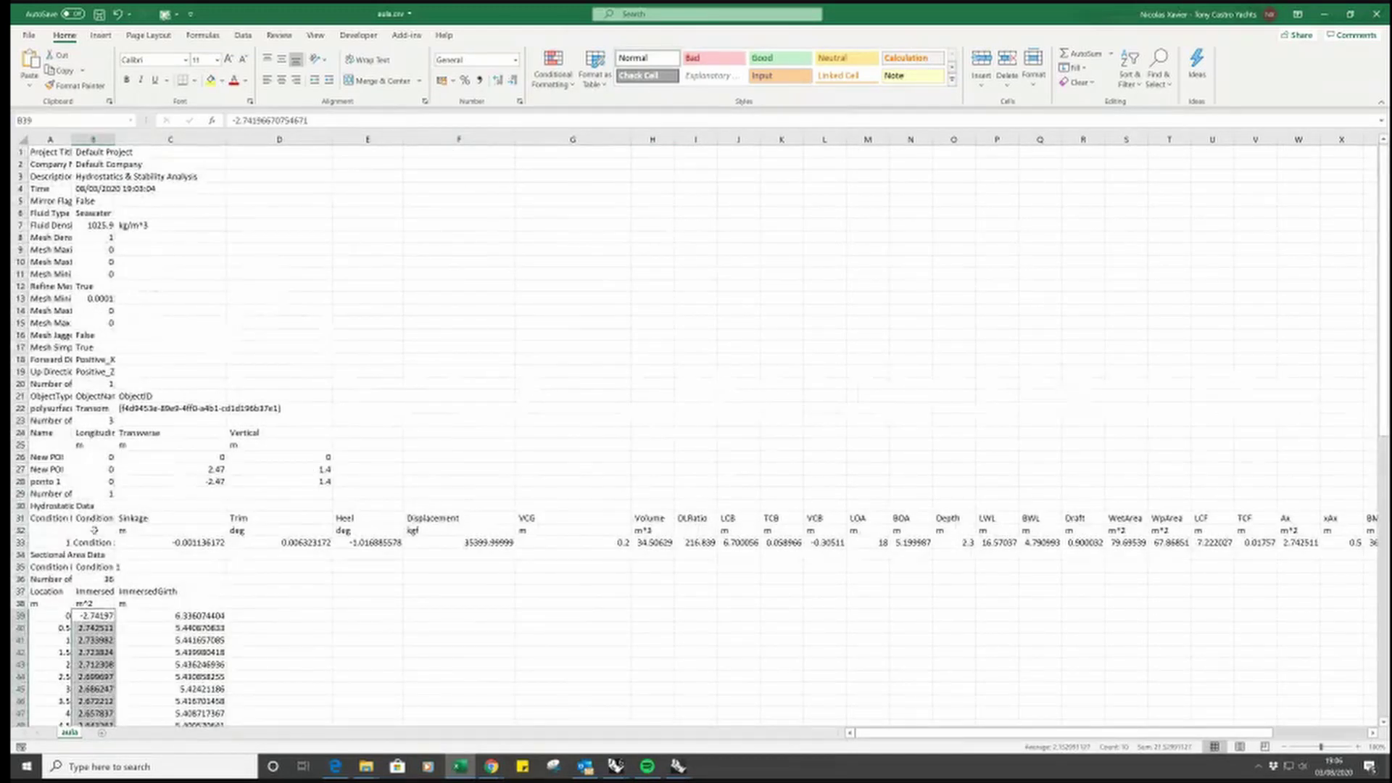
Examine the Hydrostatic Data row across all its columns, from sinkage to the metacentre values
drag(40, 516, 1134, 536)
click(167, 522)
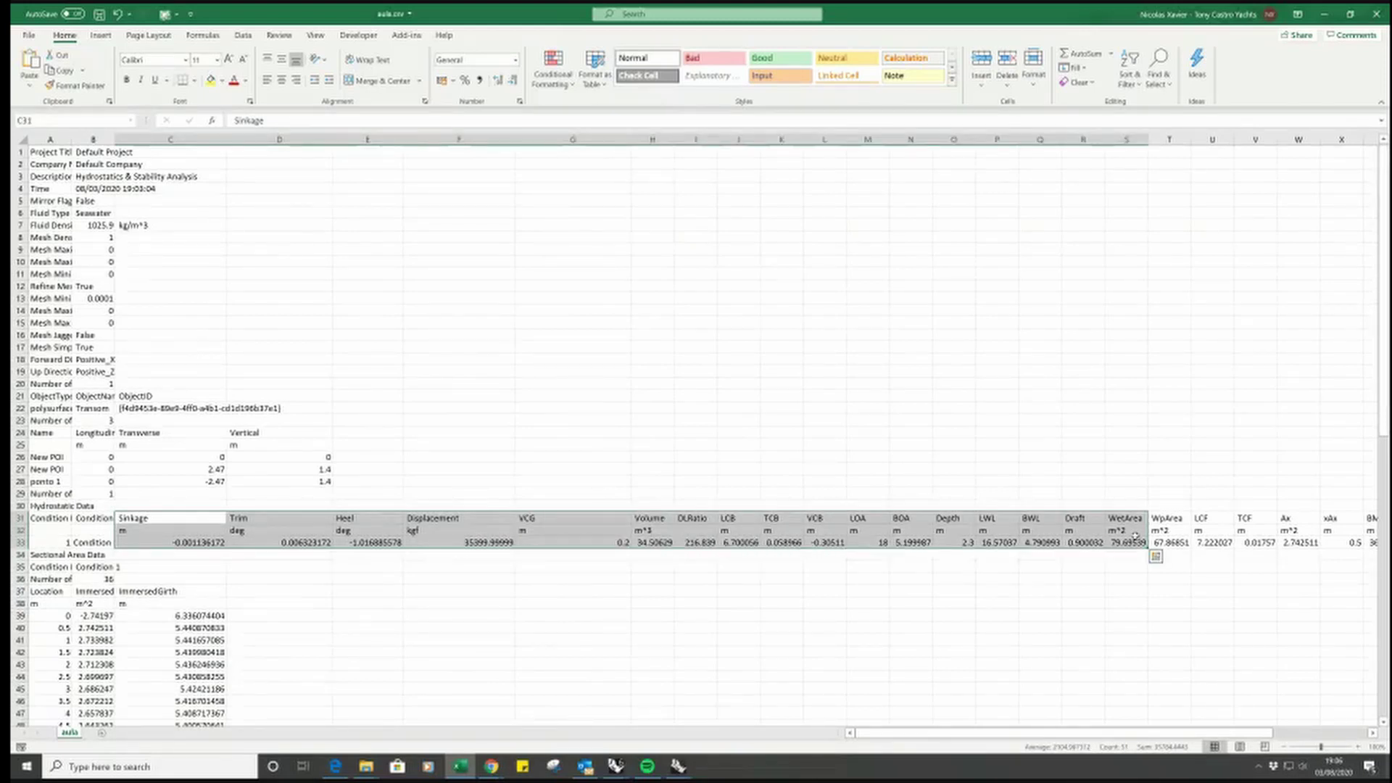
scroll(1135, 536, right, 6)
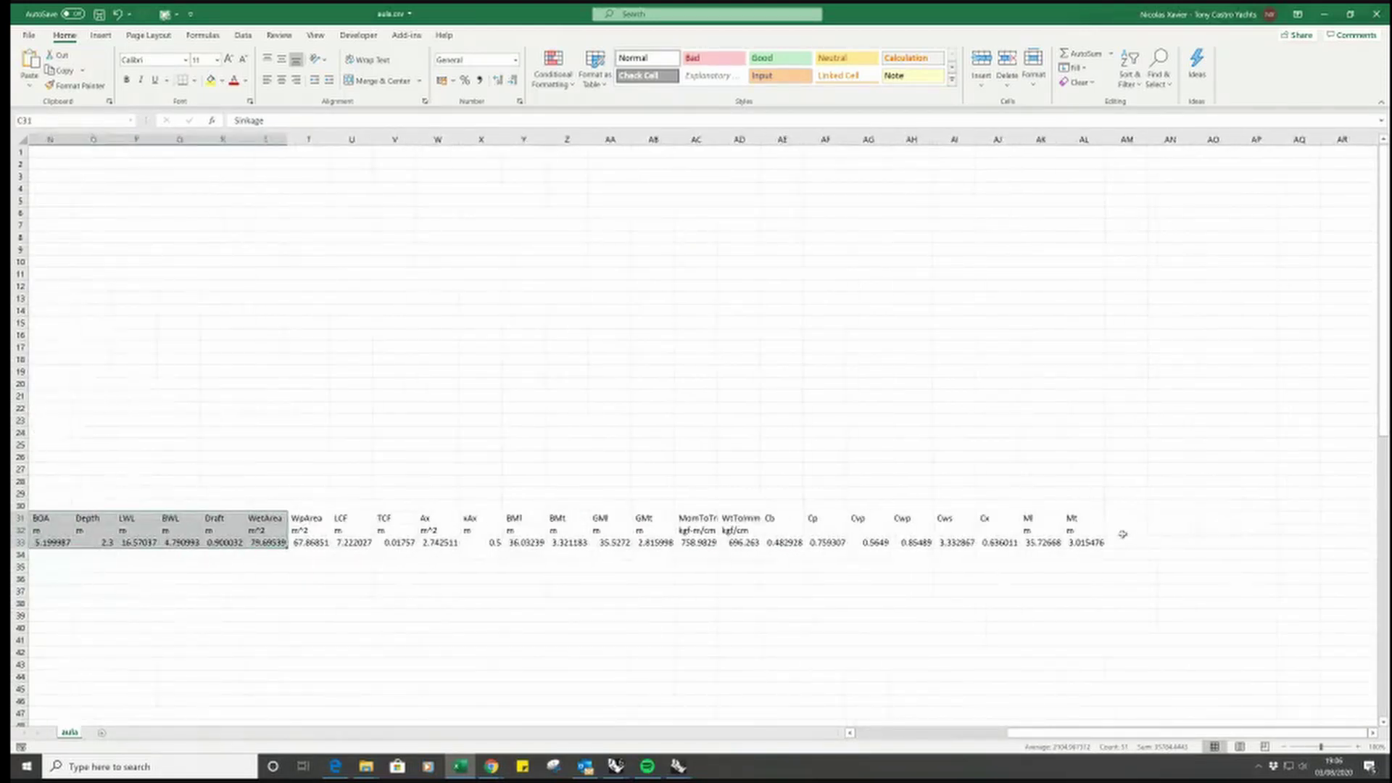
scroll(1122, 535, left, 6)
click(730, 458)
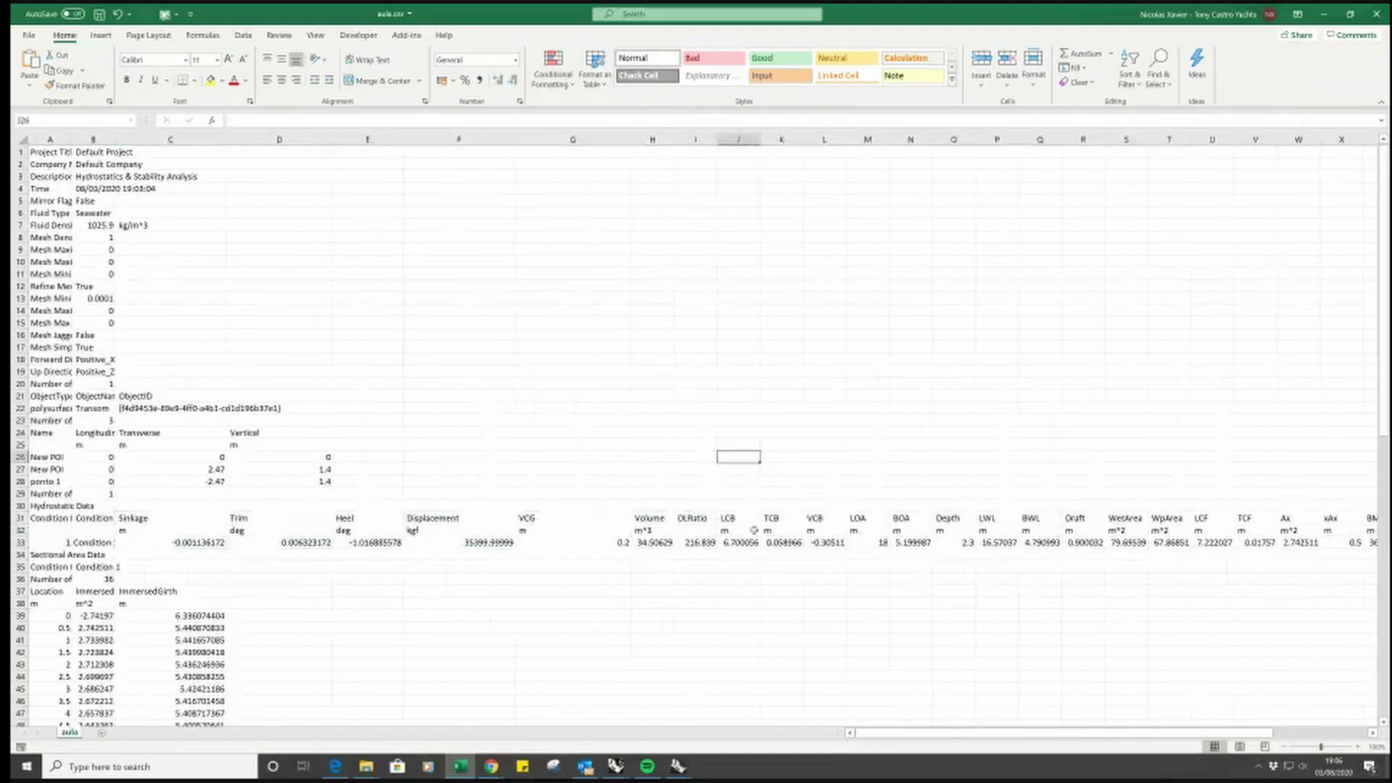
click(780, 518)
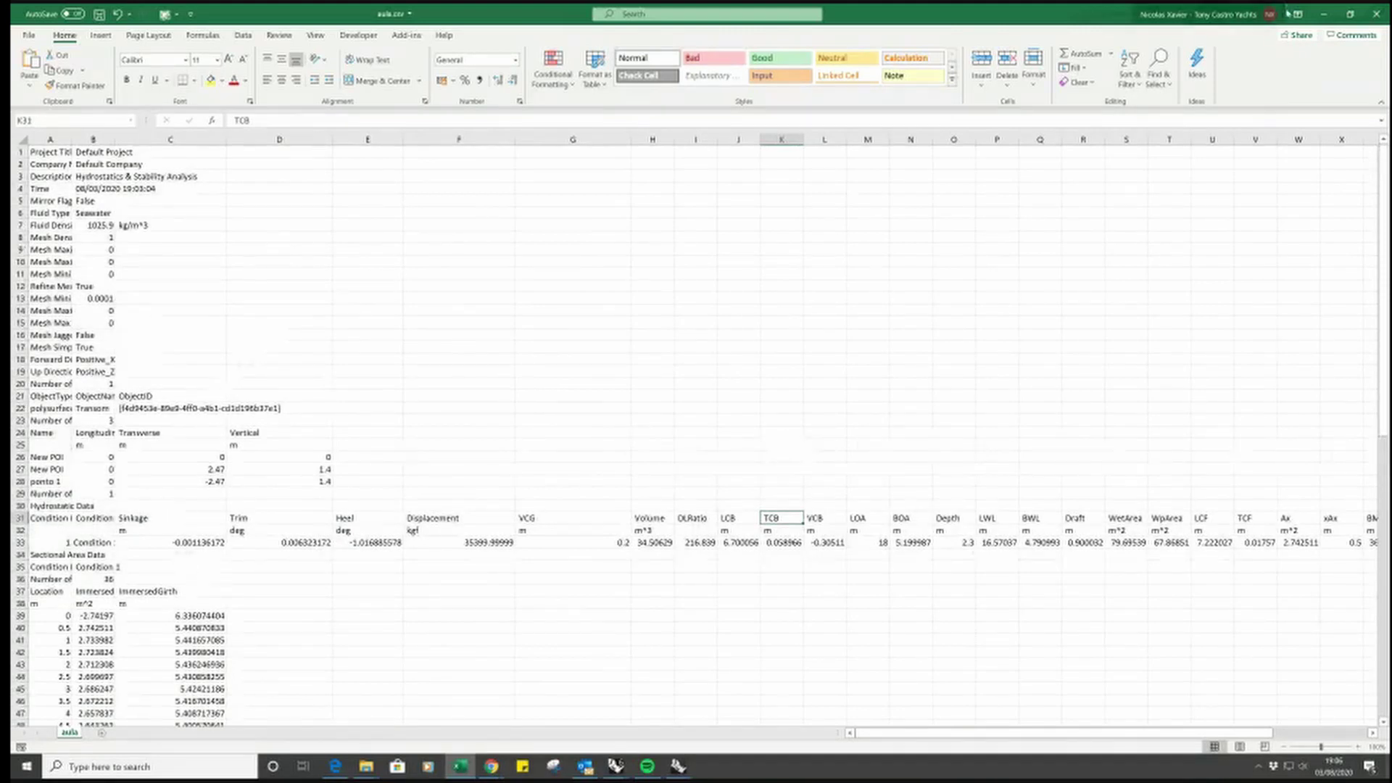
Switch back to Rhino and delete the heeled water planes, stability curves and centre markers around the hull
click(1324, 14)
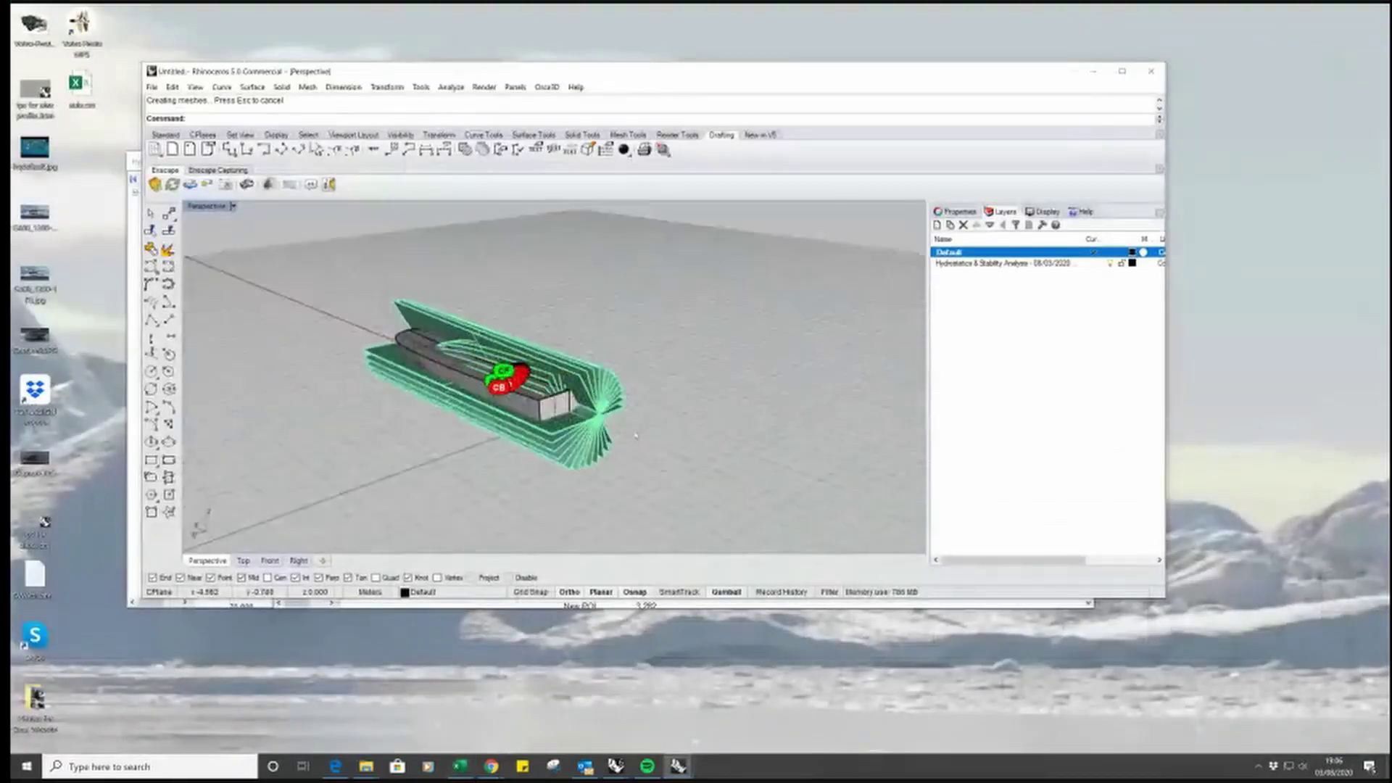
right_drag(655, 430, 671, 301)
click(580, 444)
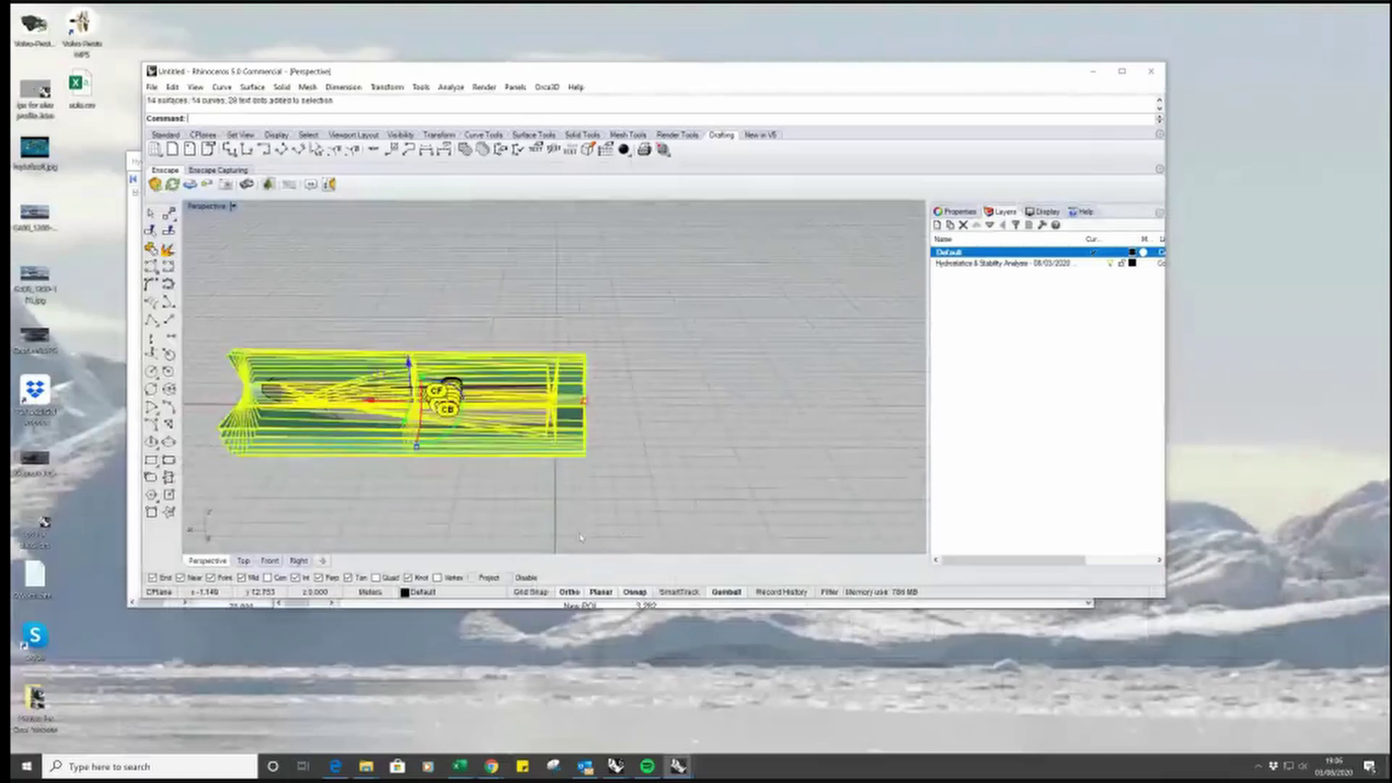
key(Delete)
right_drag(580, 508, 444, 416)
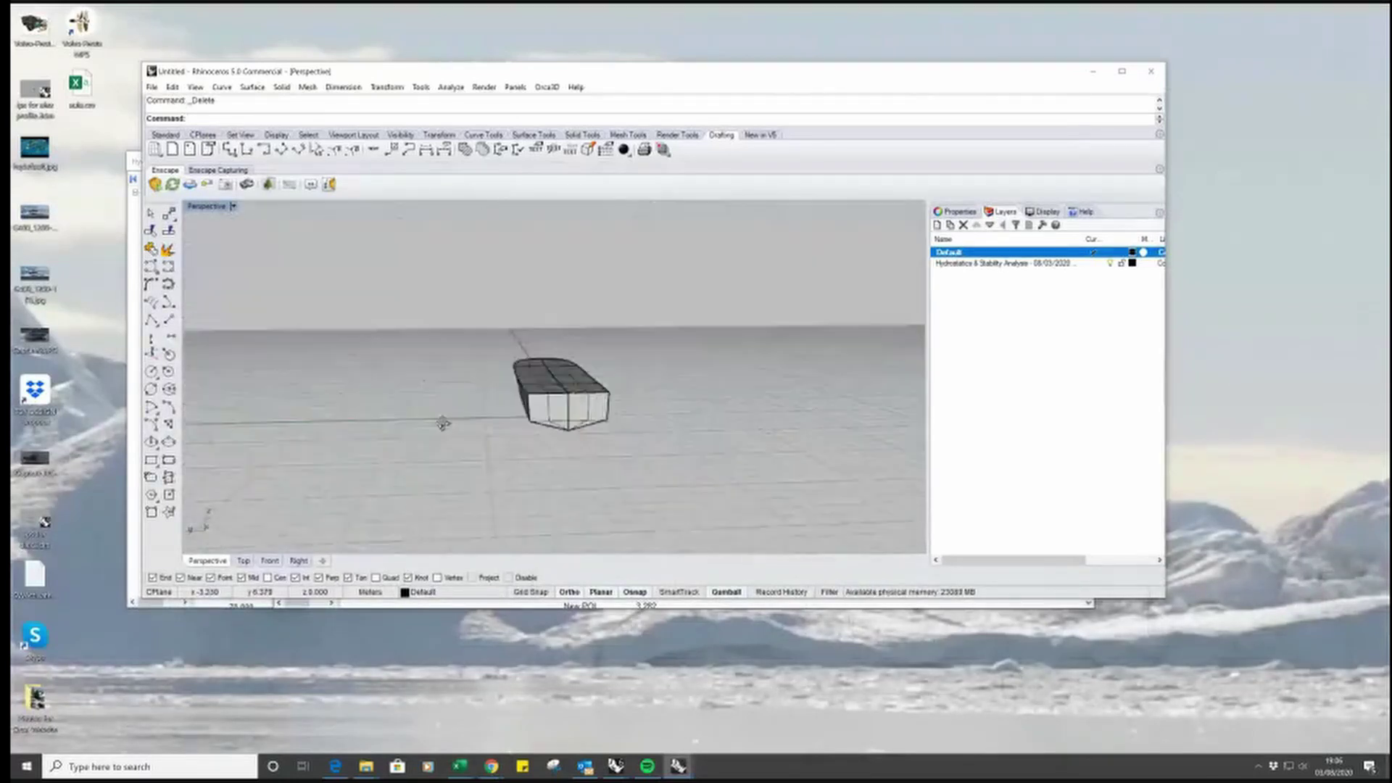
Maximise the Rhino window so the hull model fills the whole screen
click(547, 87)
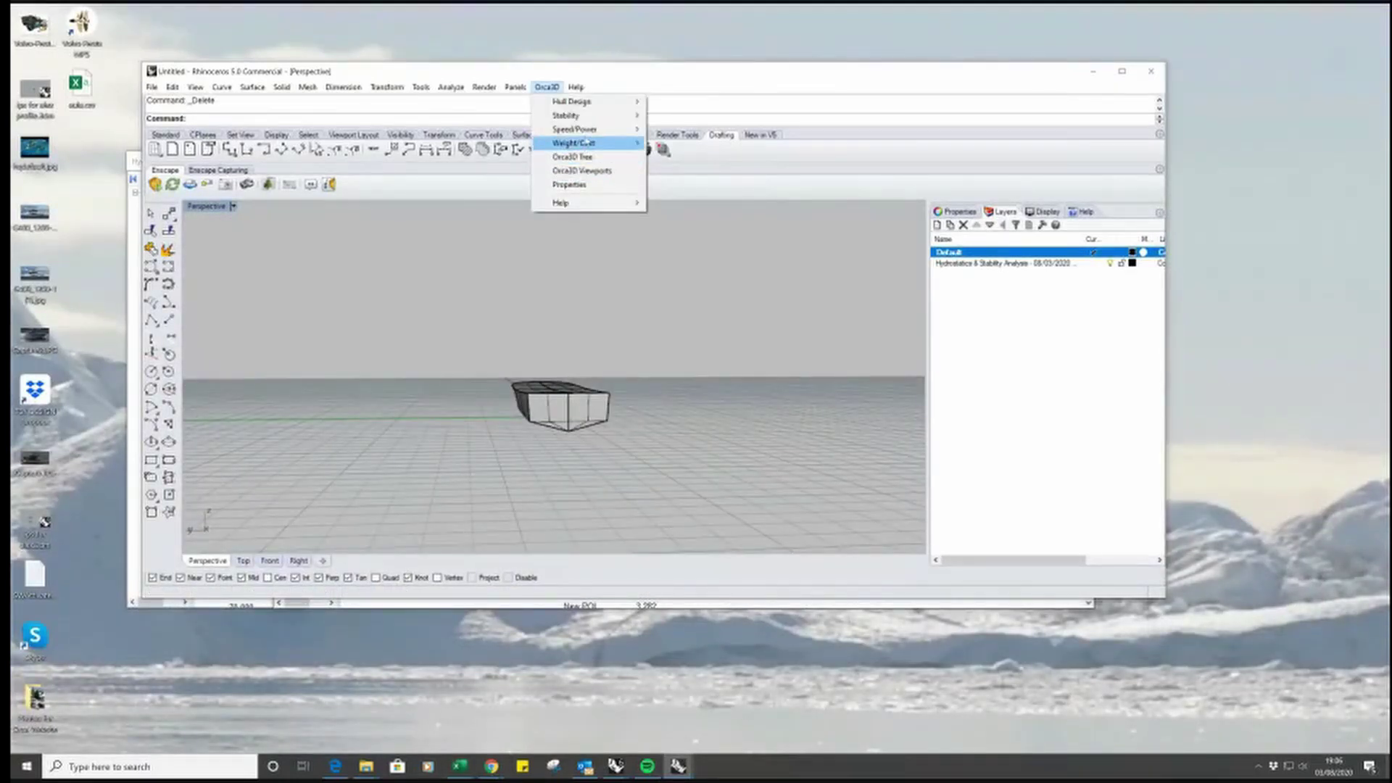
mouse_move(580, 102)
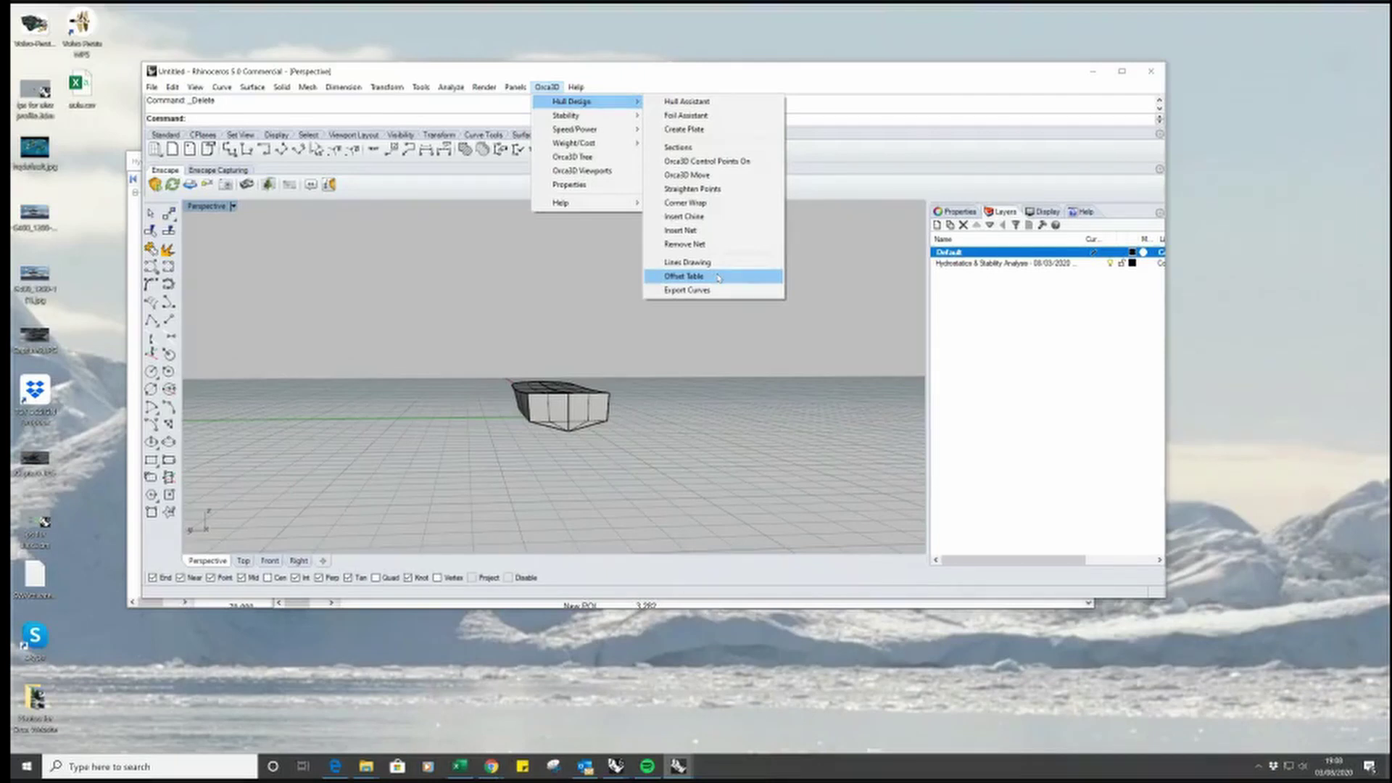
click(1121, 71)
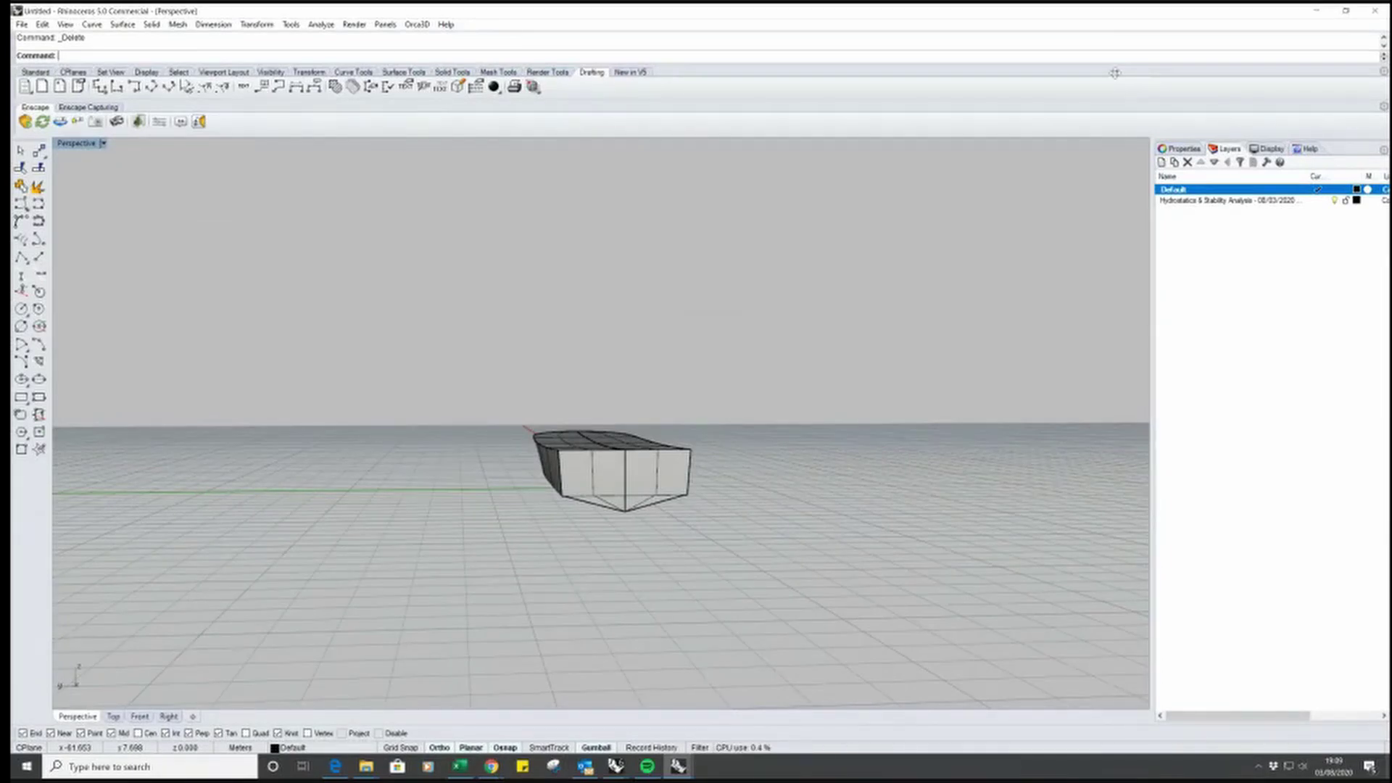
click(417, 24)
mouse_move(438, 68)
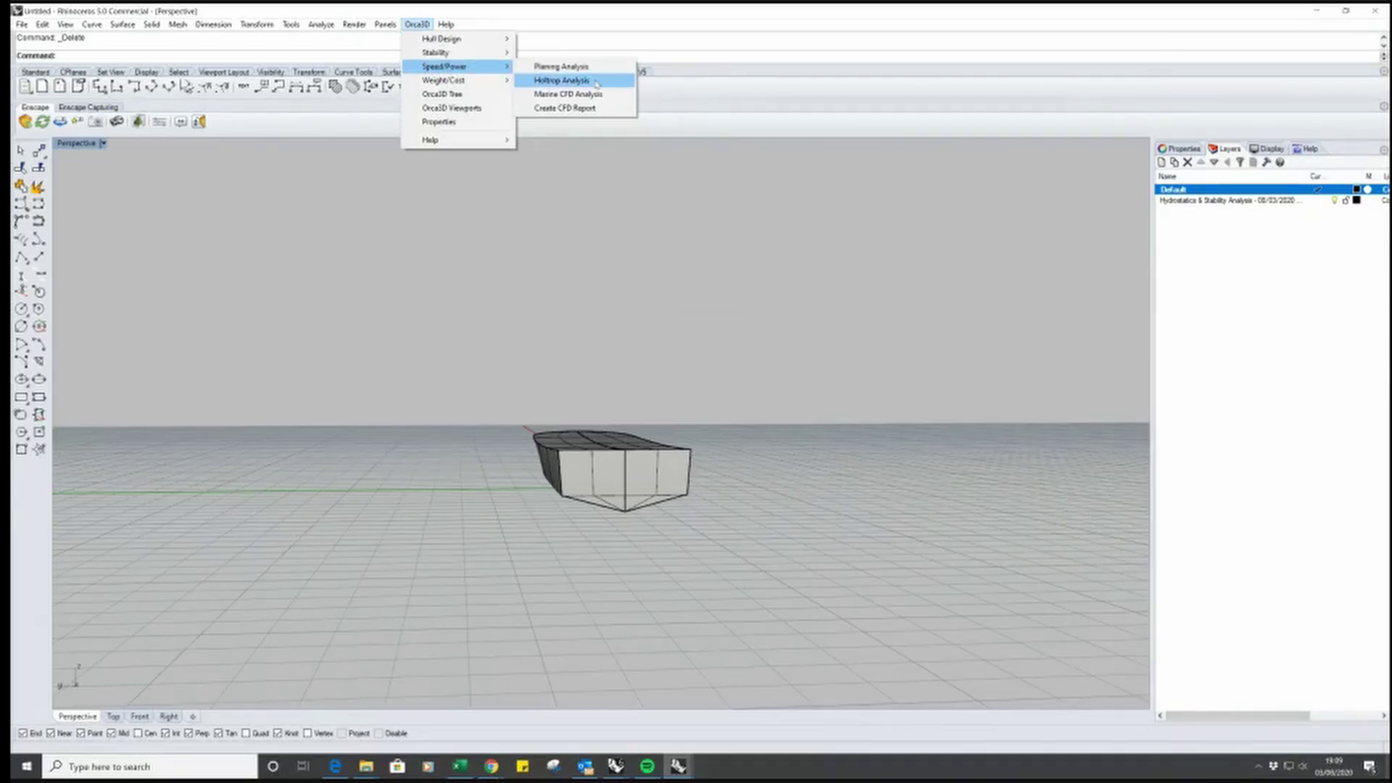
click(562, 80)
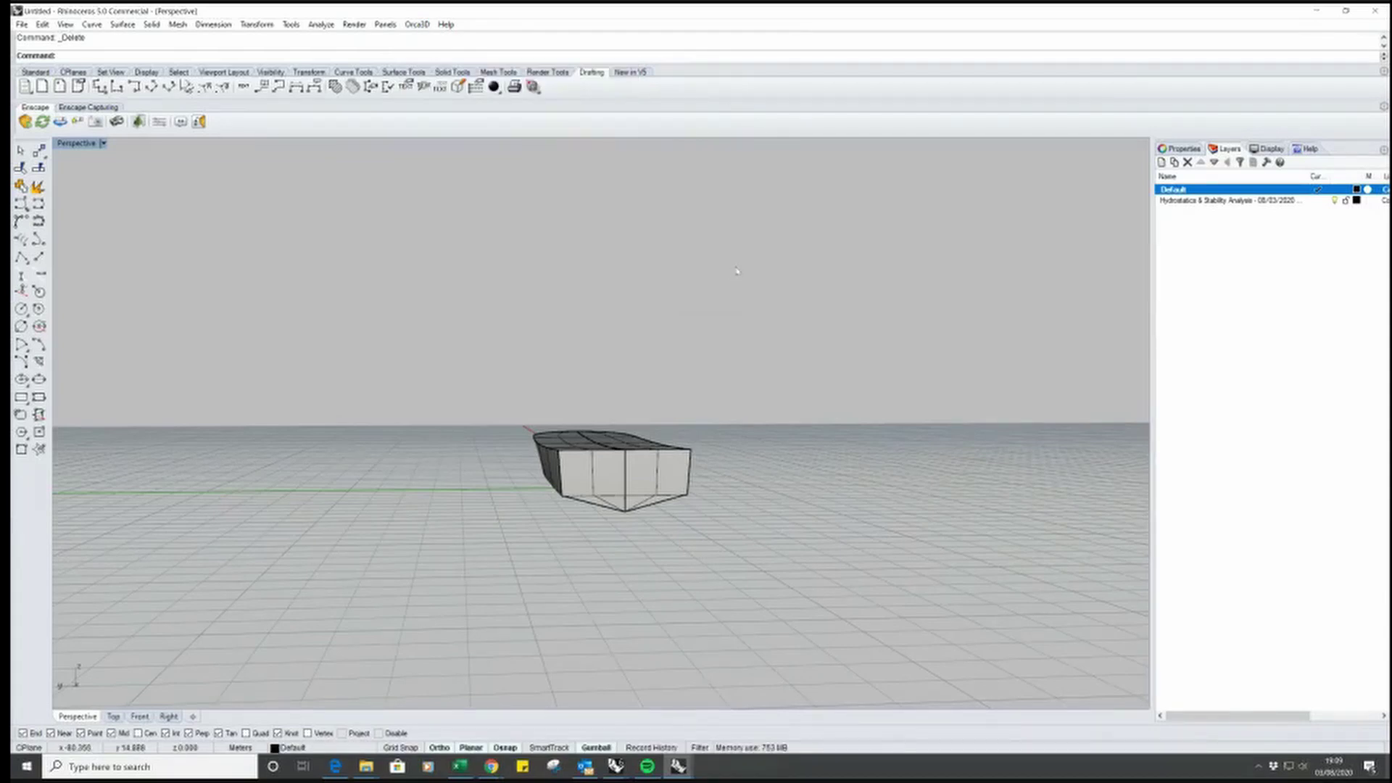
View the hull from above its stern and bring up the Orca3D commands
right_drag(737, 271, 739, 313)
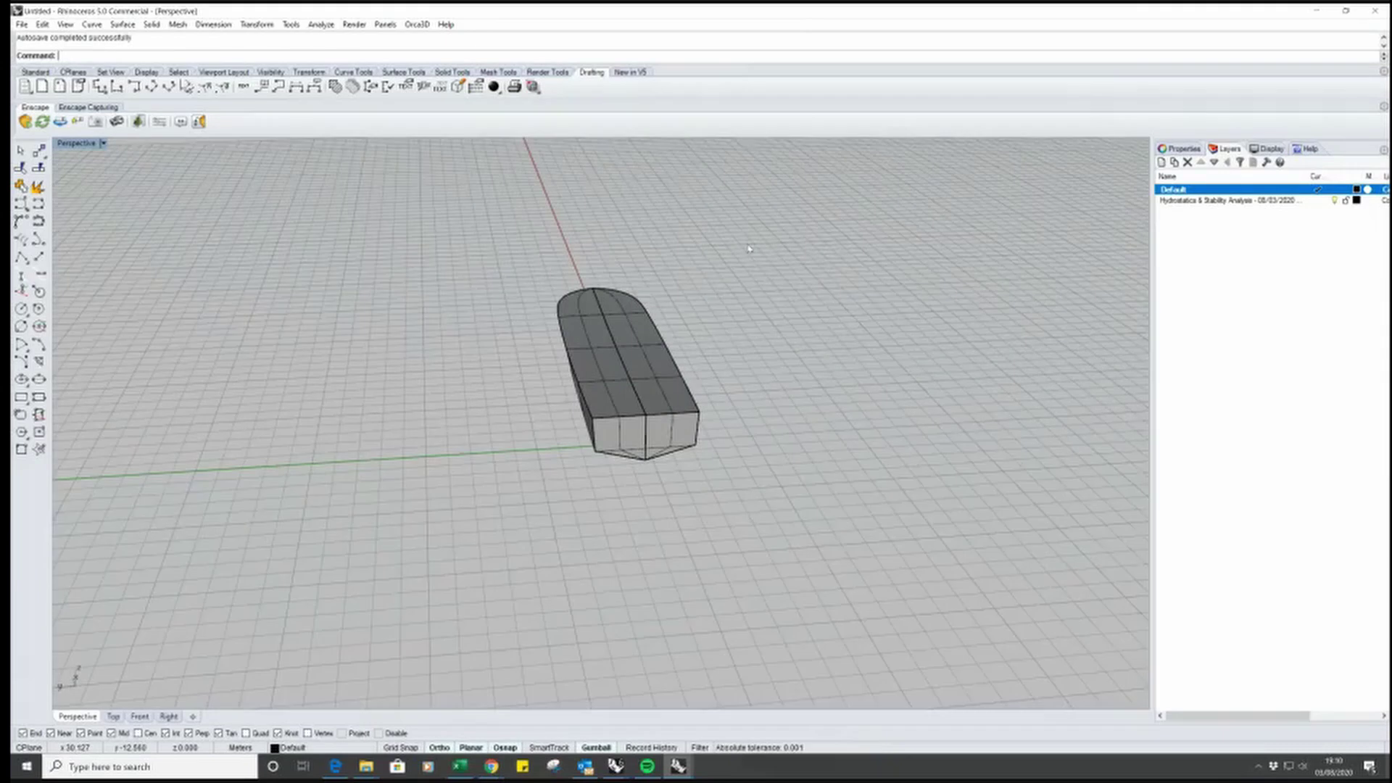
click(412, 24)
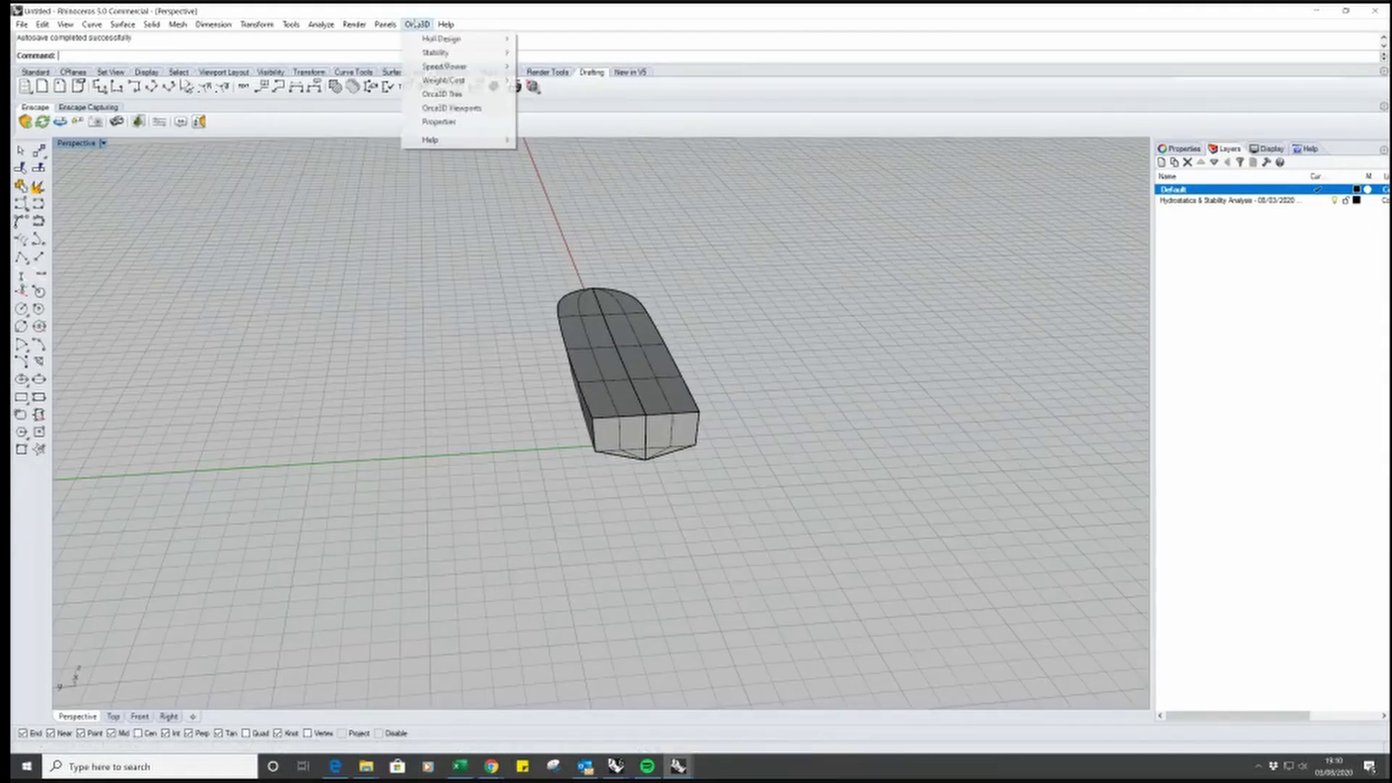